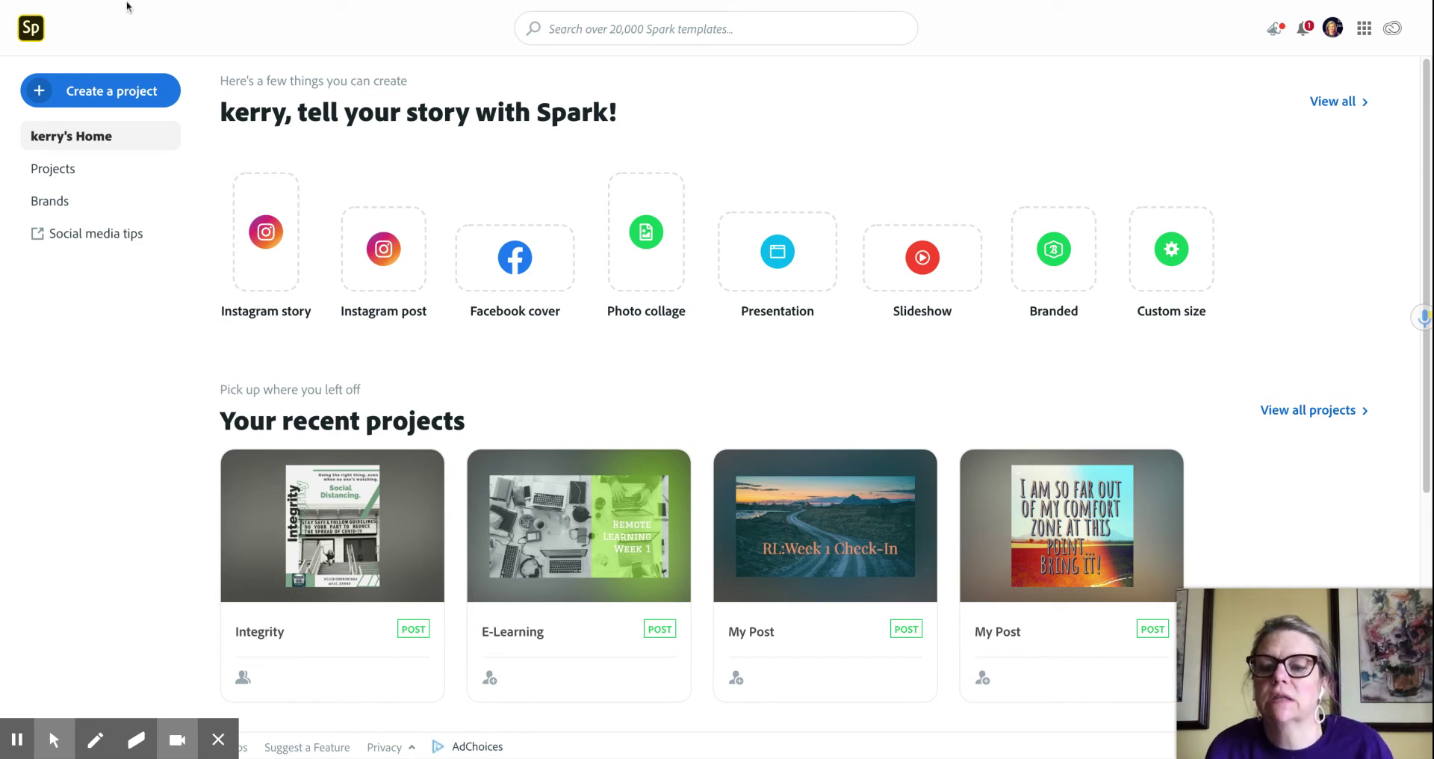
- Start a new Instagram story project and browse through its suggested templates
left_click(266, 224)
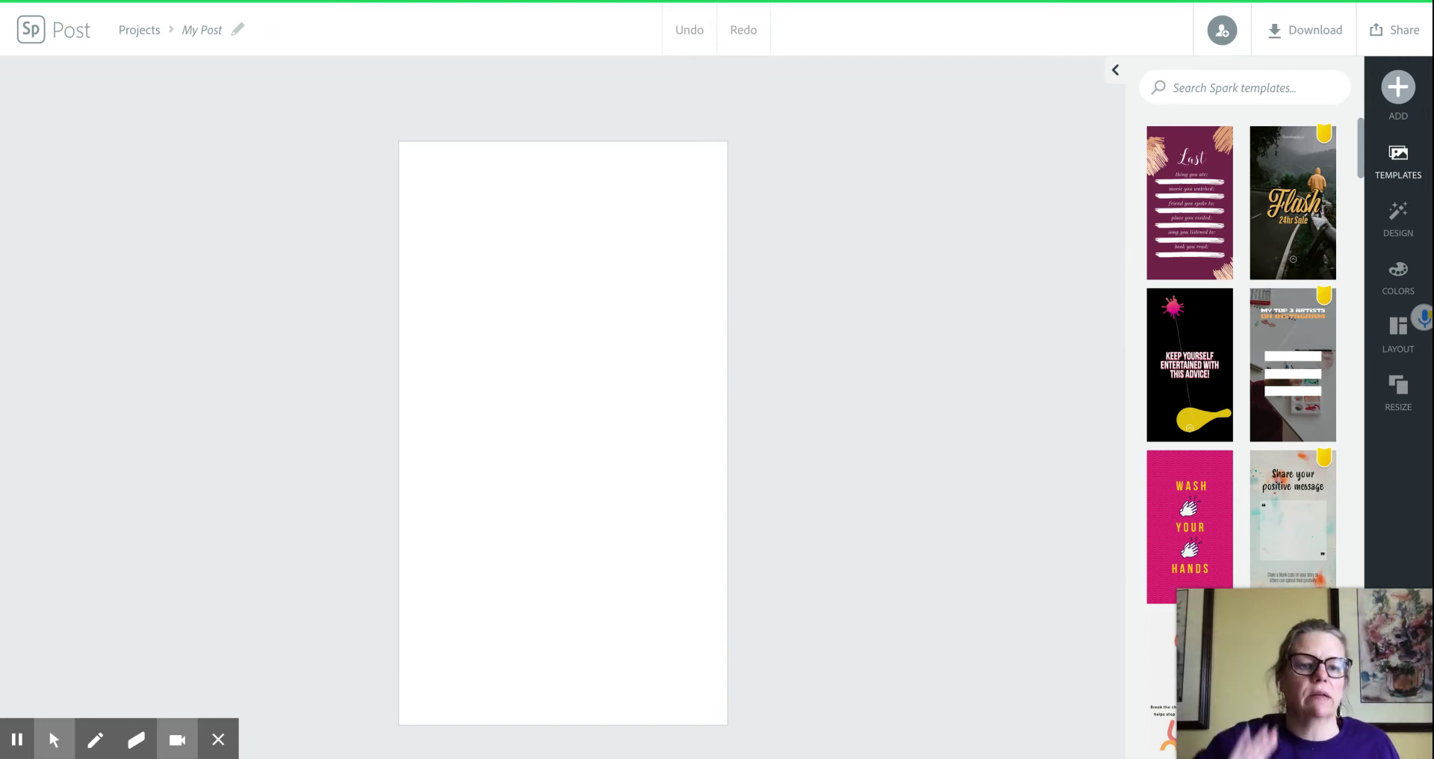
left_click_drag(1359, 138, 1360, 152)
scroll(1360, 149, "down", 12)
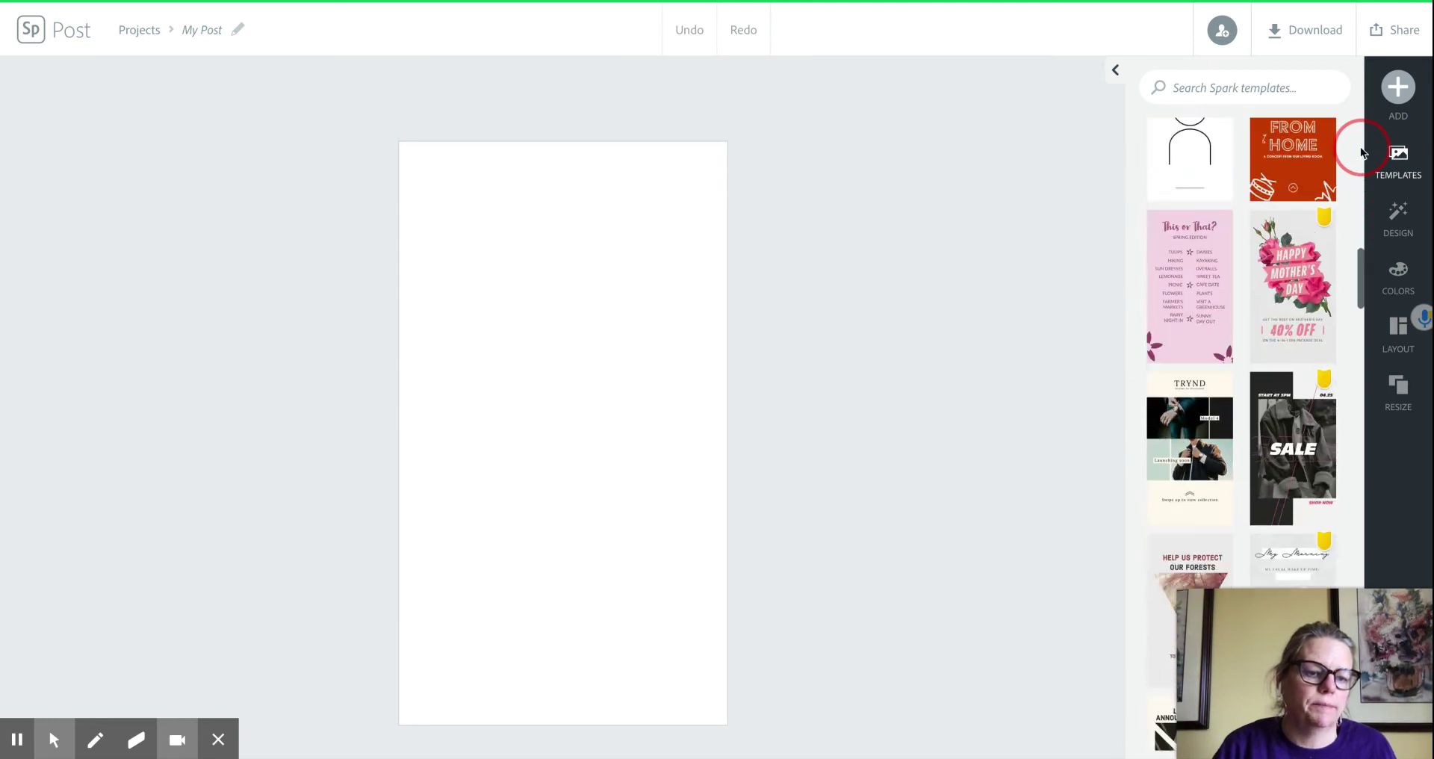
scroll(1360, 147, "down", 3)
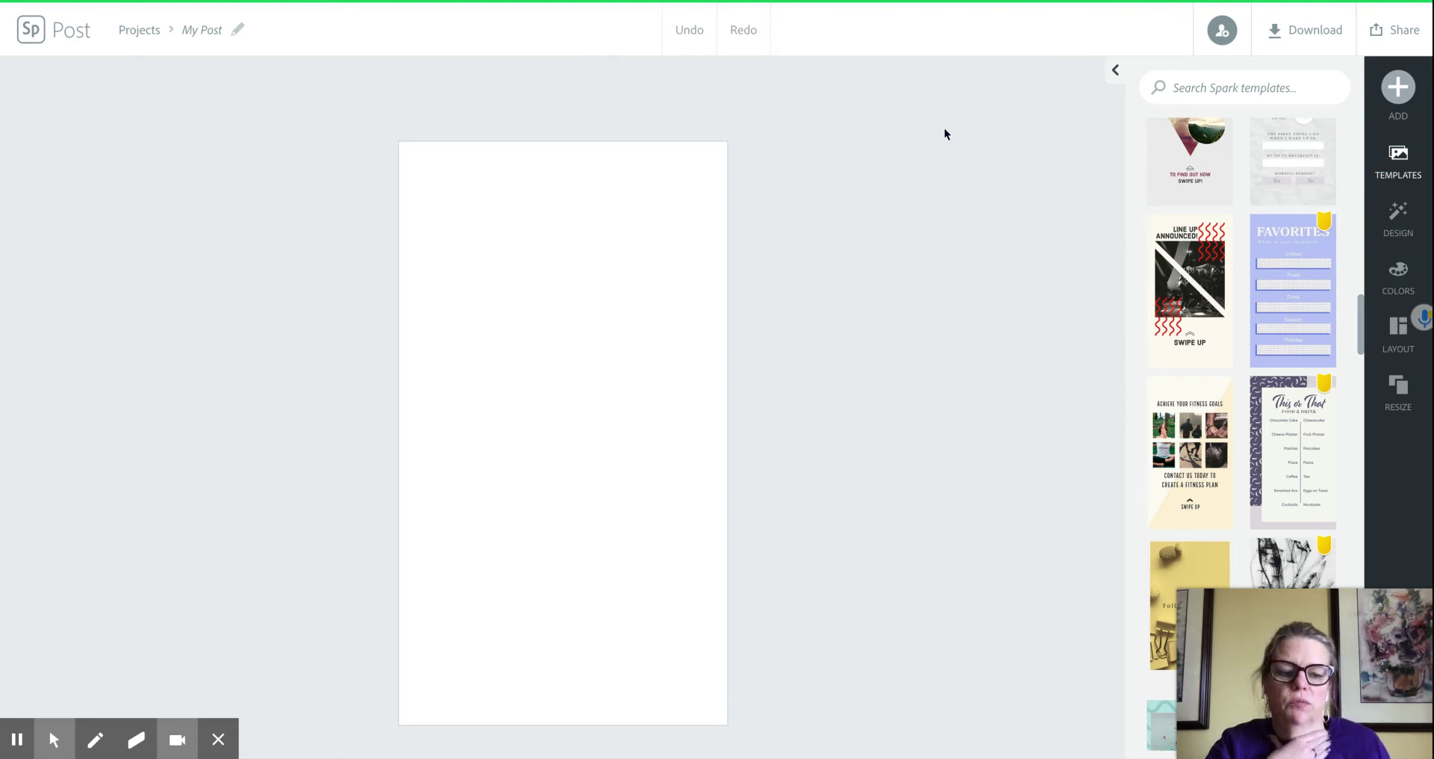
- Rename the project as "playlist"
left_click(212, 31)
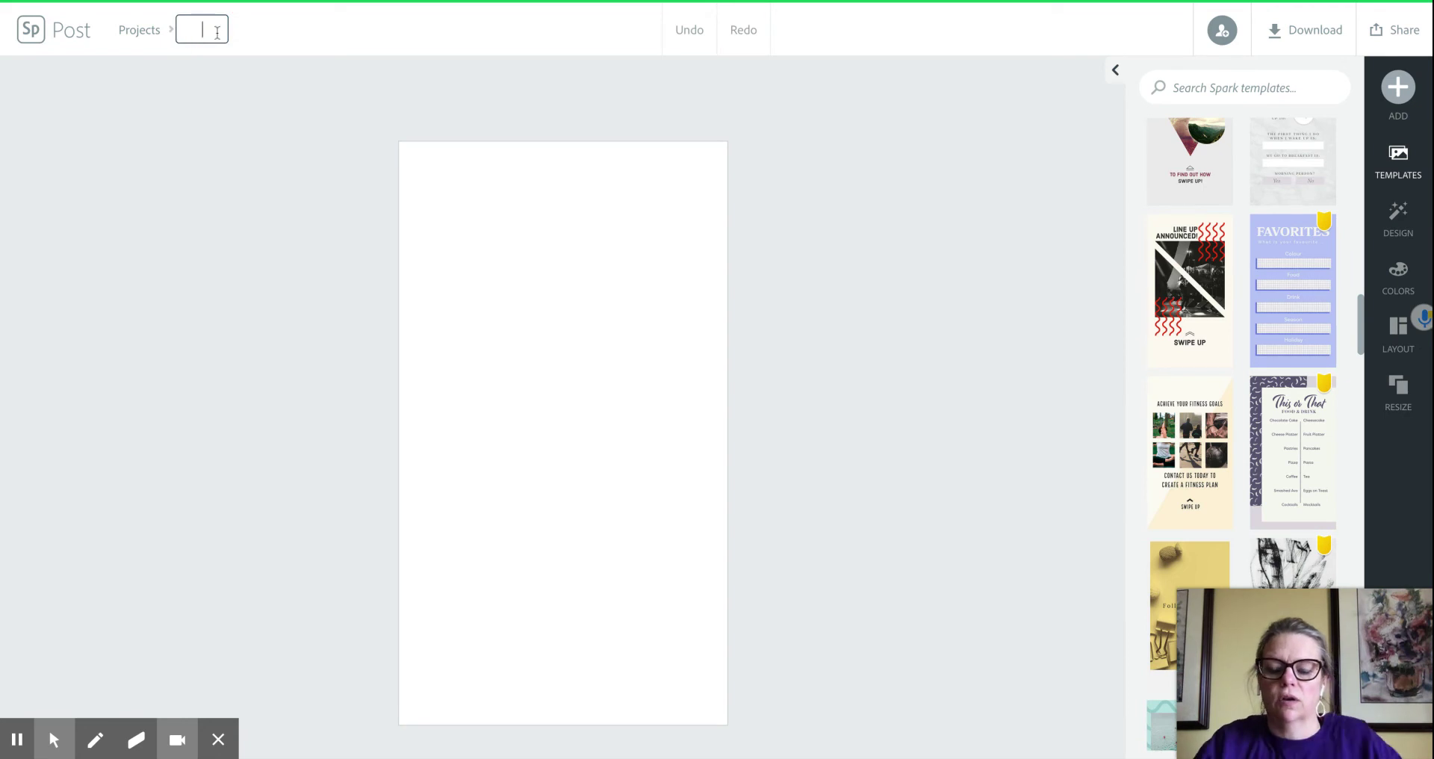
type("playlist")
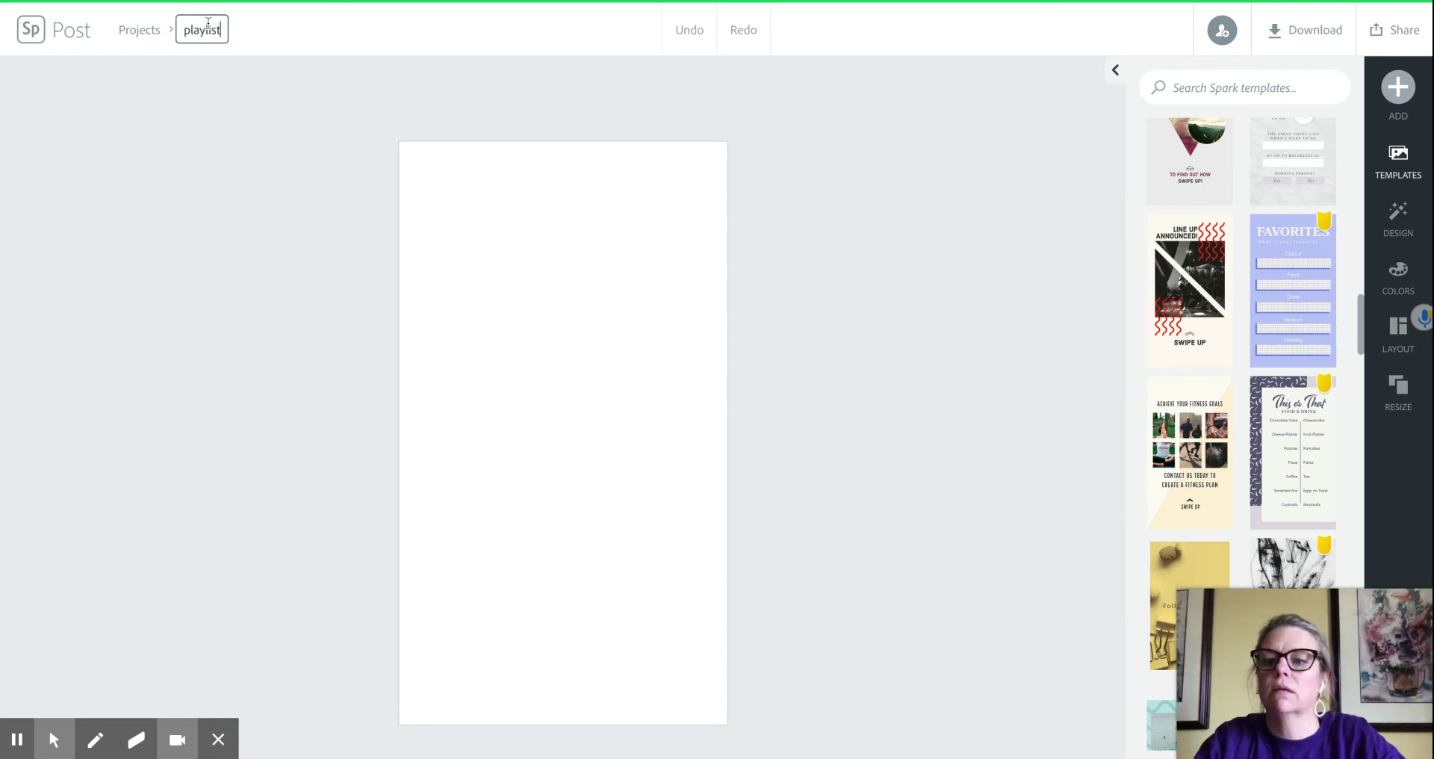
left_click(153, 125)
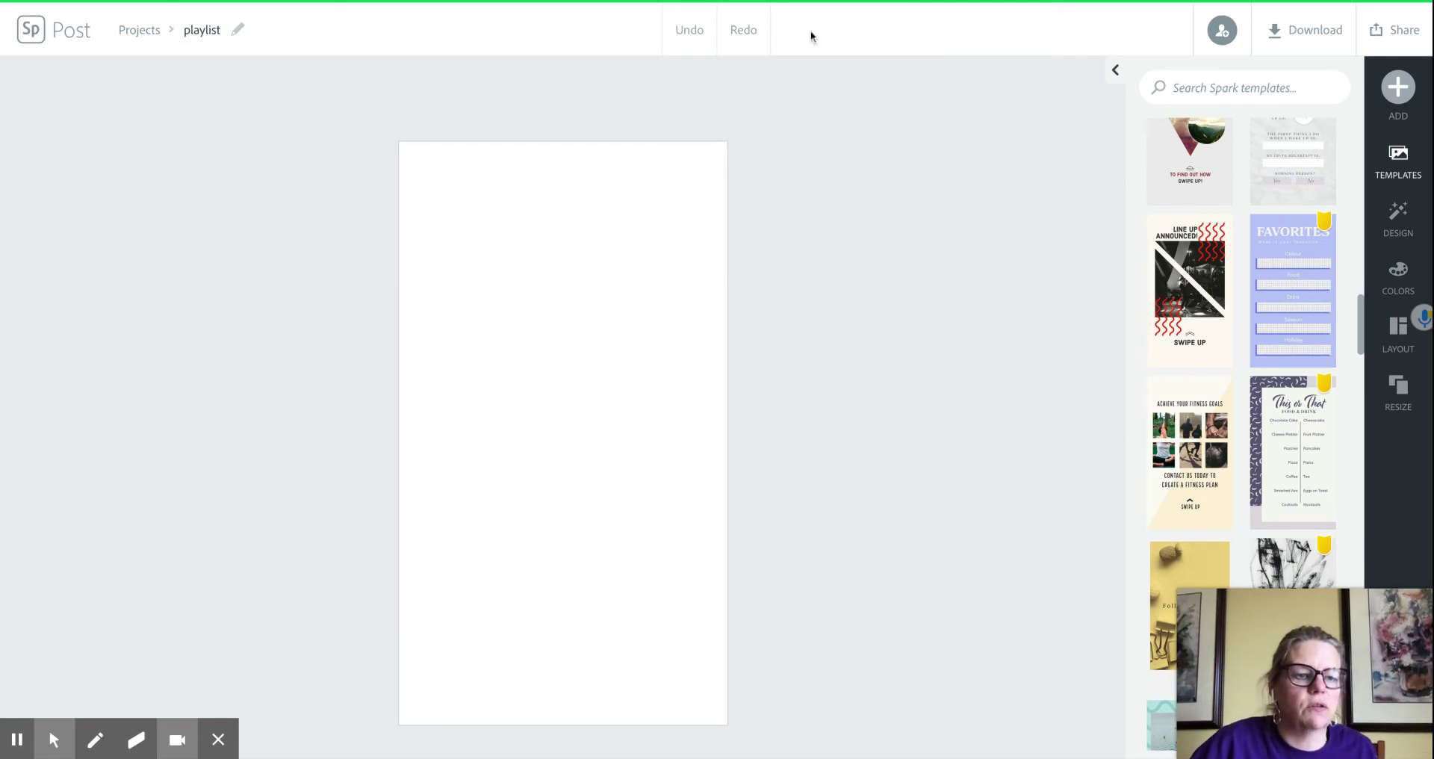
- Connect Google Drive as a photo source, choosing the first listed Google account and allowing Adobe Spark access
left_click(1400, 91)
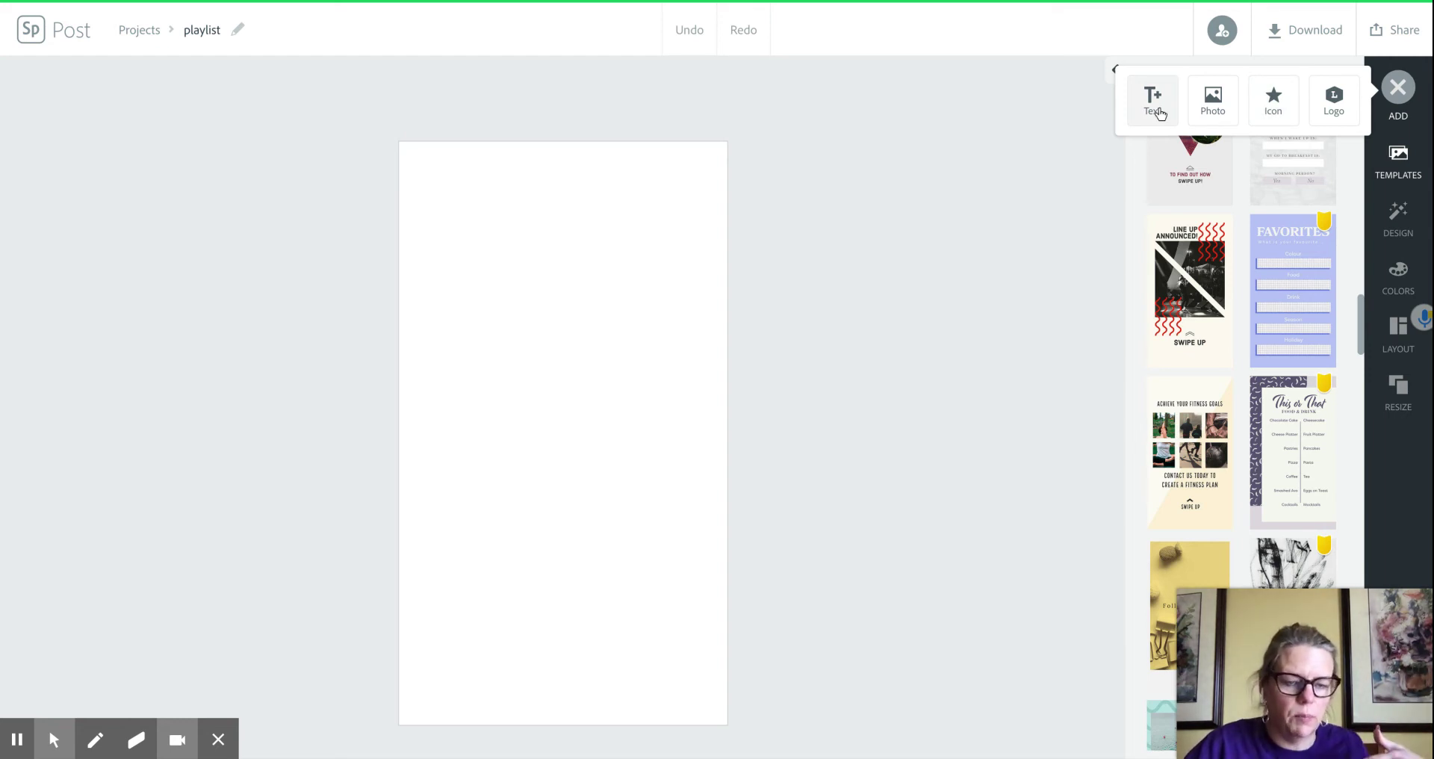
left_click(1210, 109)
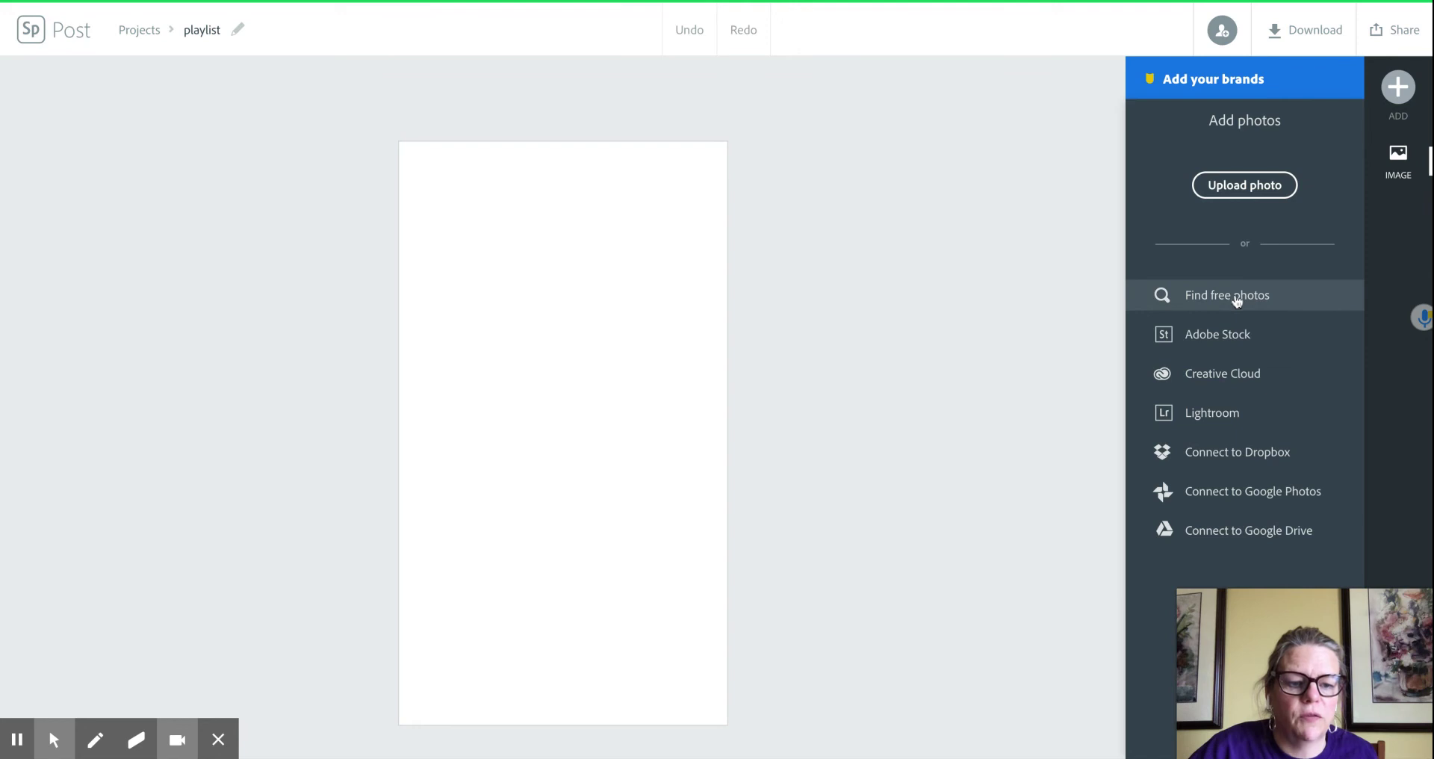
left_click(1244, 534)
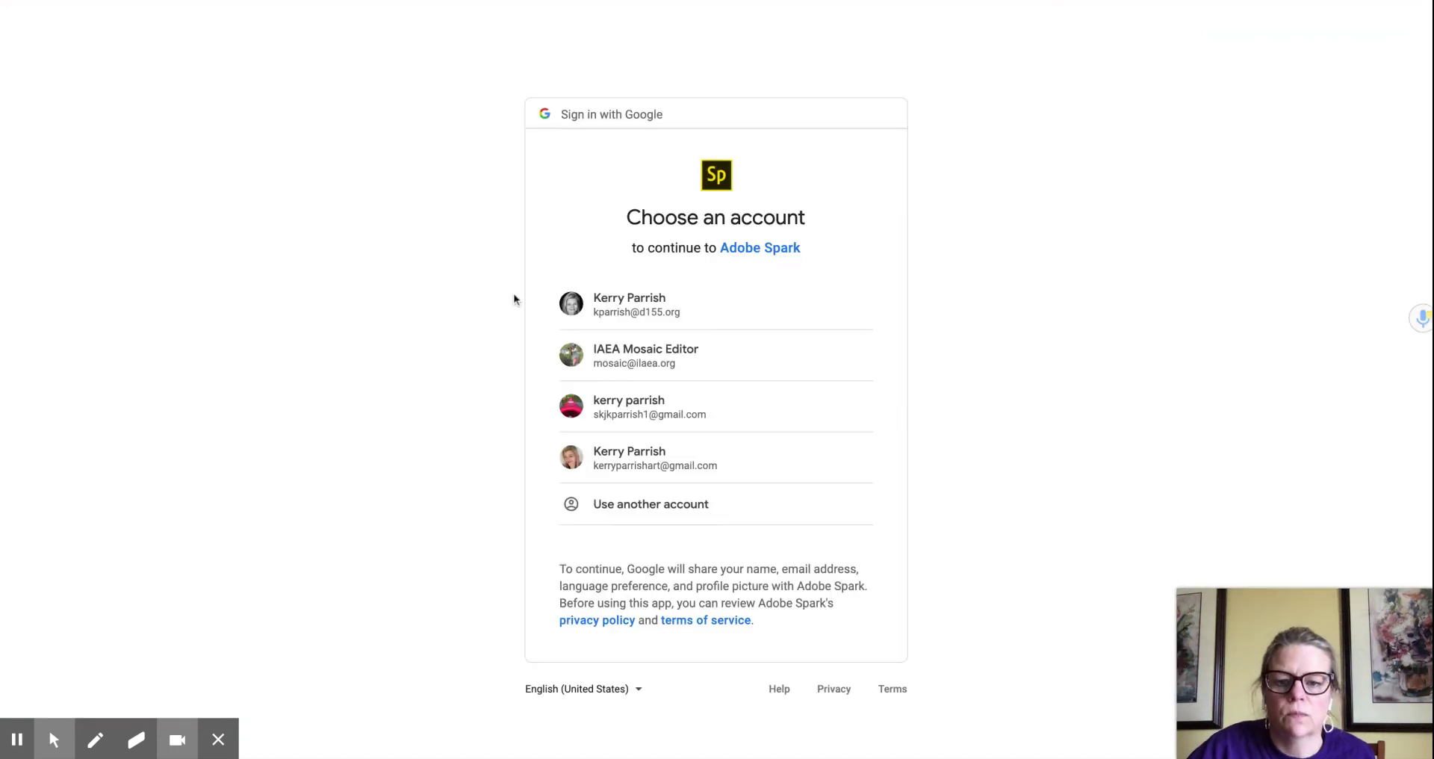
left_click(655, 298)
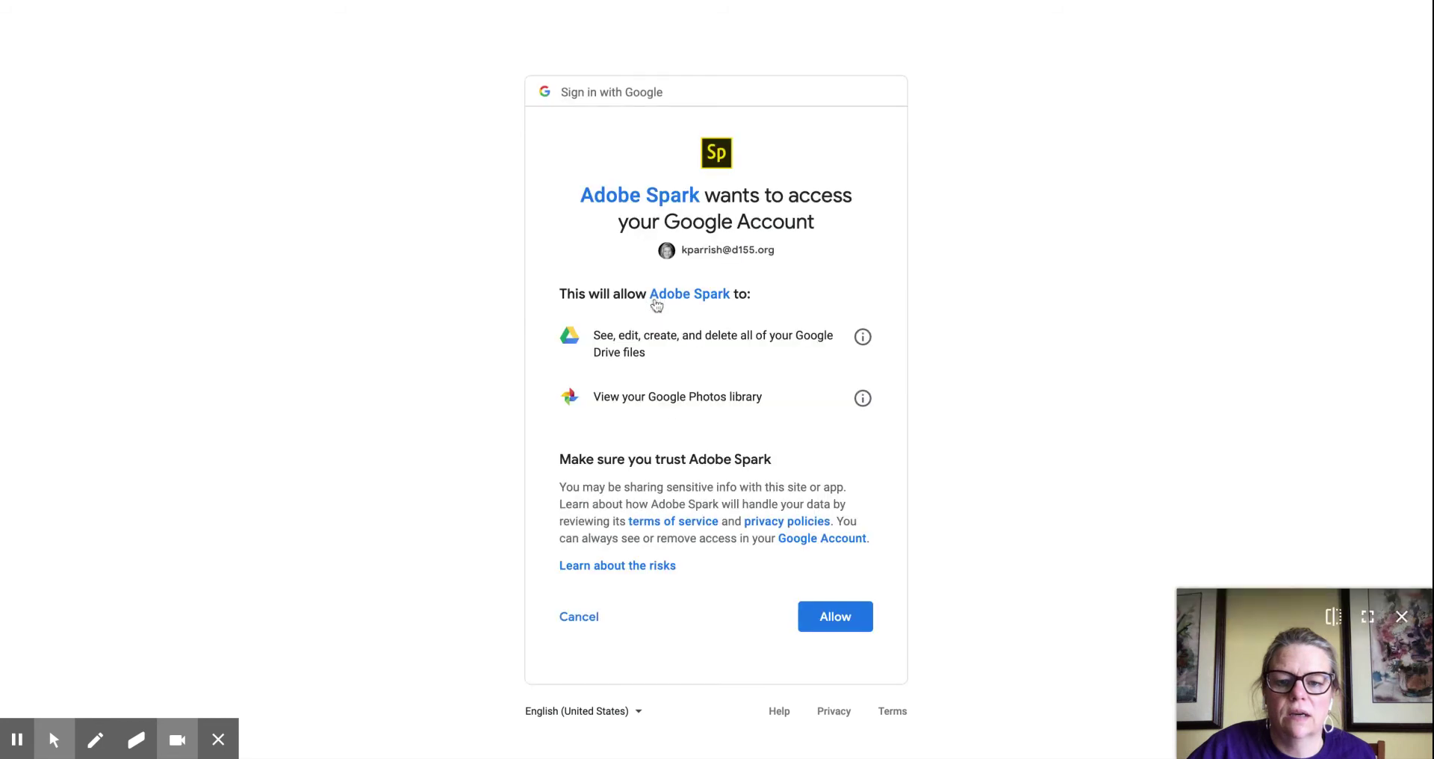
left_click(824, 619)
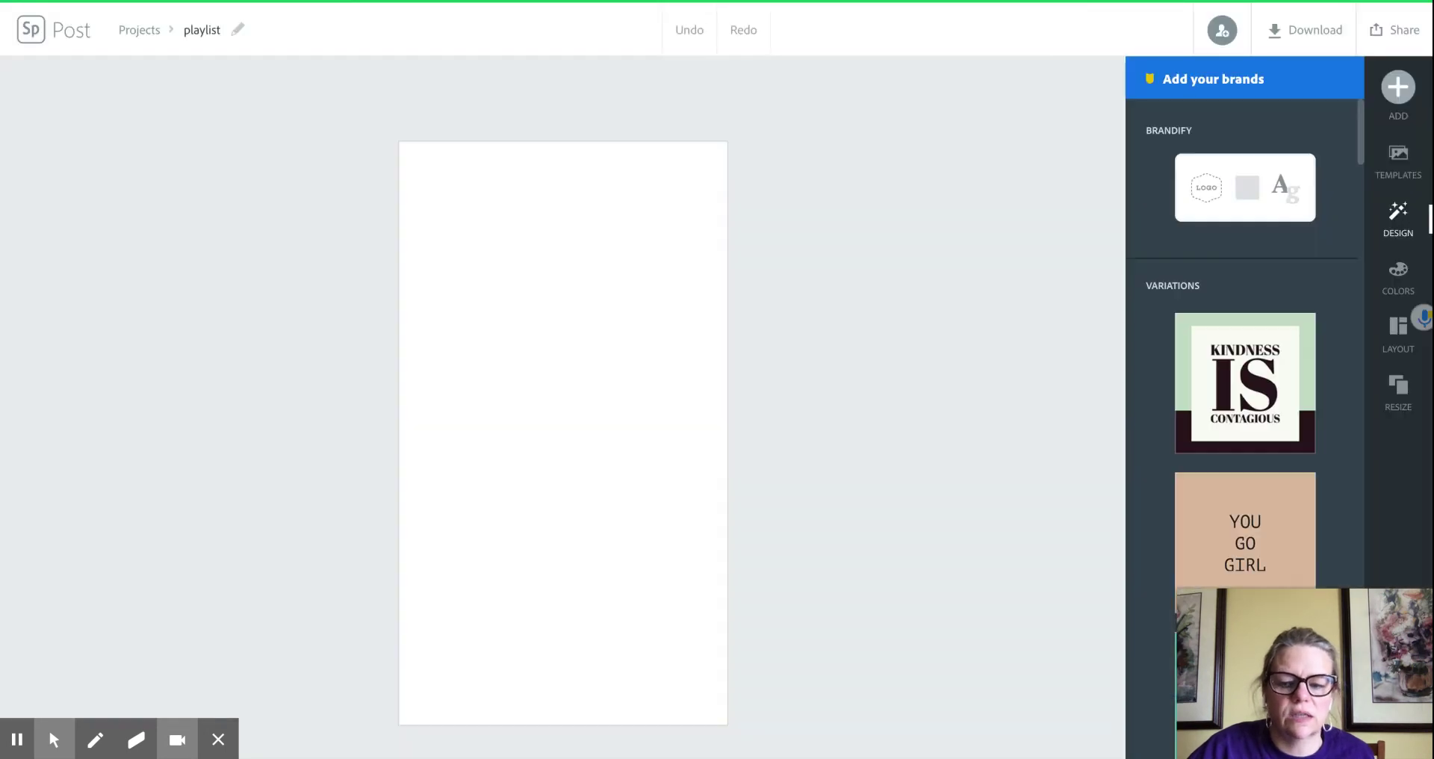
- Begin adding a photo to the story and open the free photo search
left_click(1397, 88)
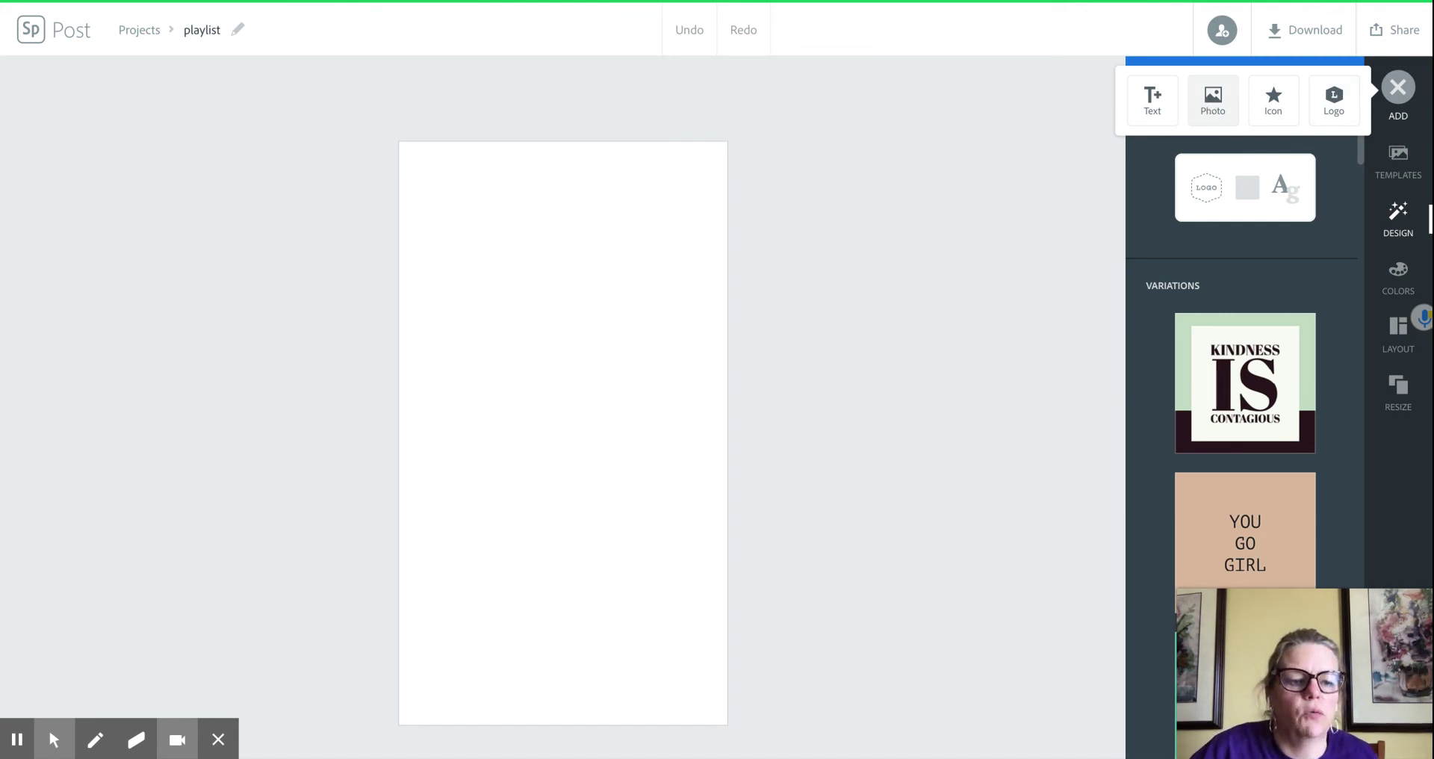
left_click(1212, 100)
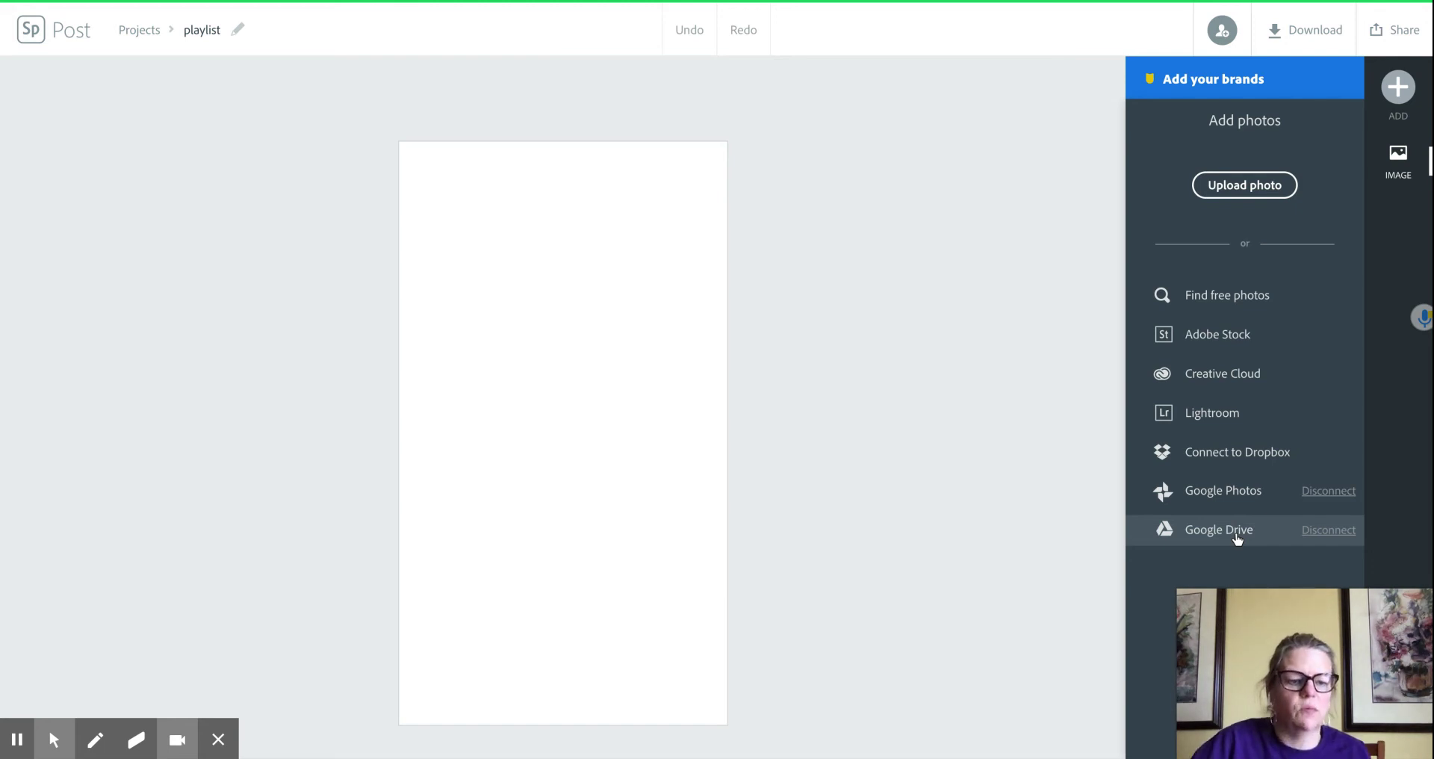
left_click(1236, 298)
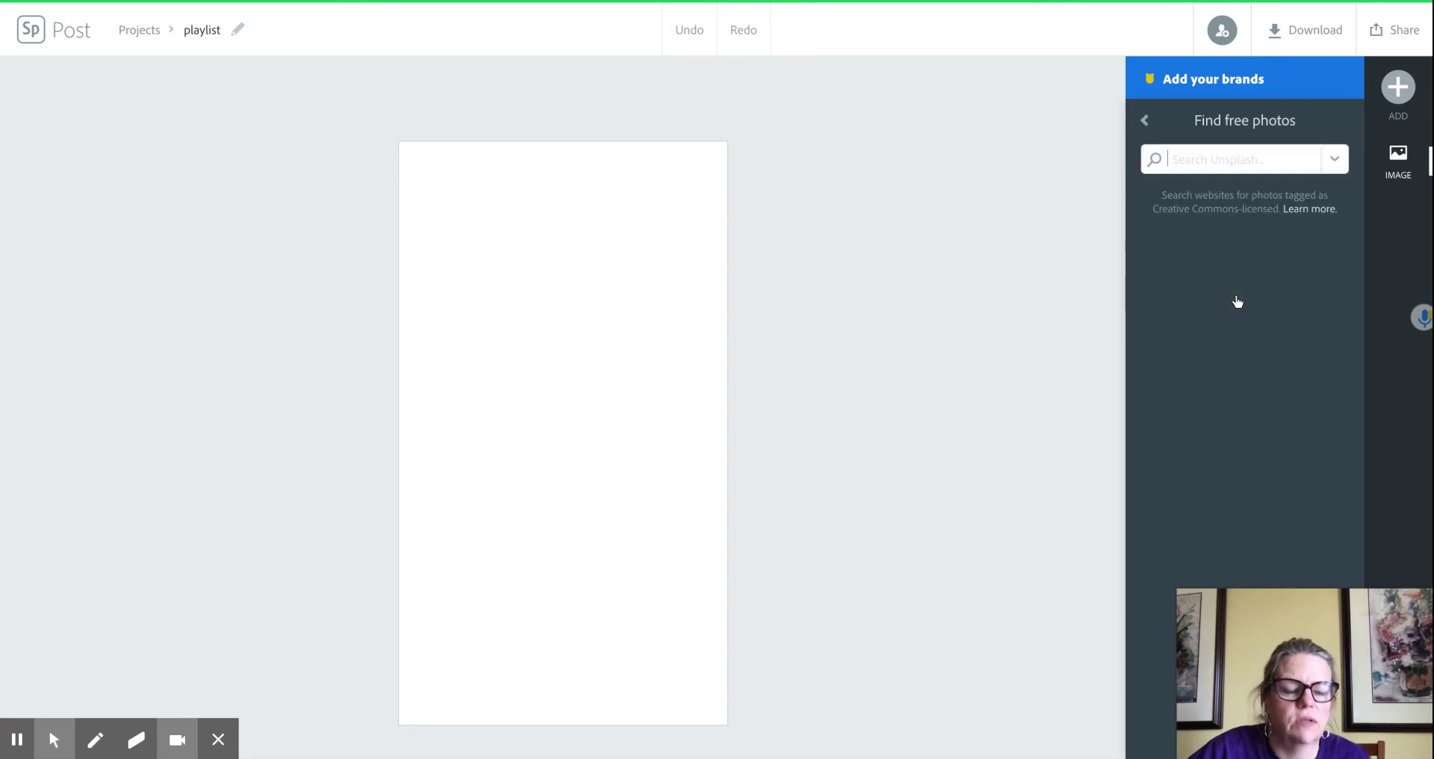
- Set the free photo source to Pixabay and search it for "color"
left_click(1334, 161)
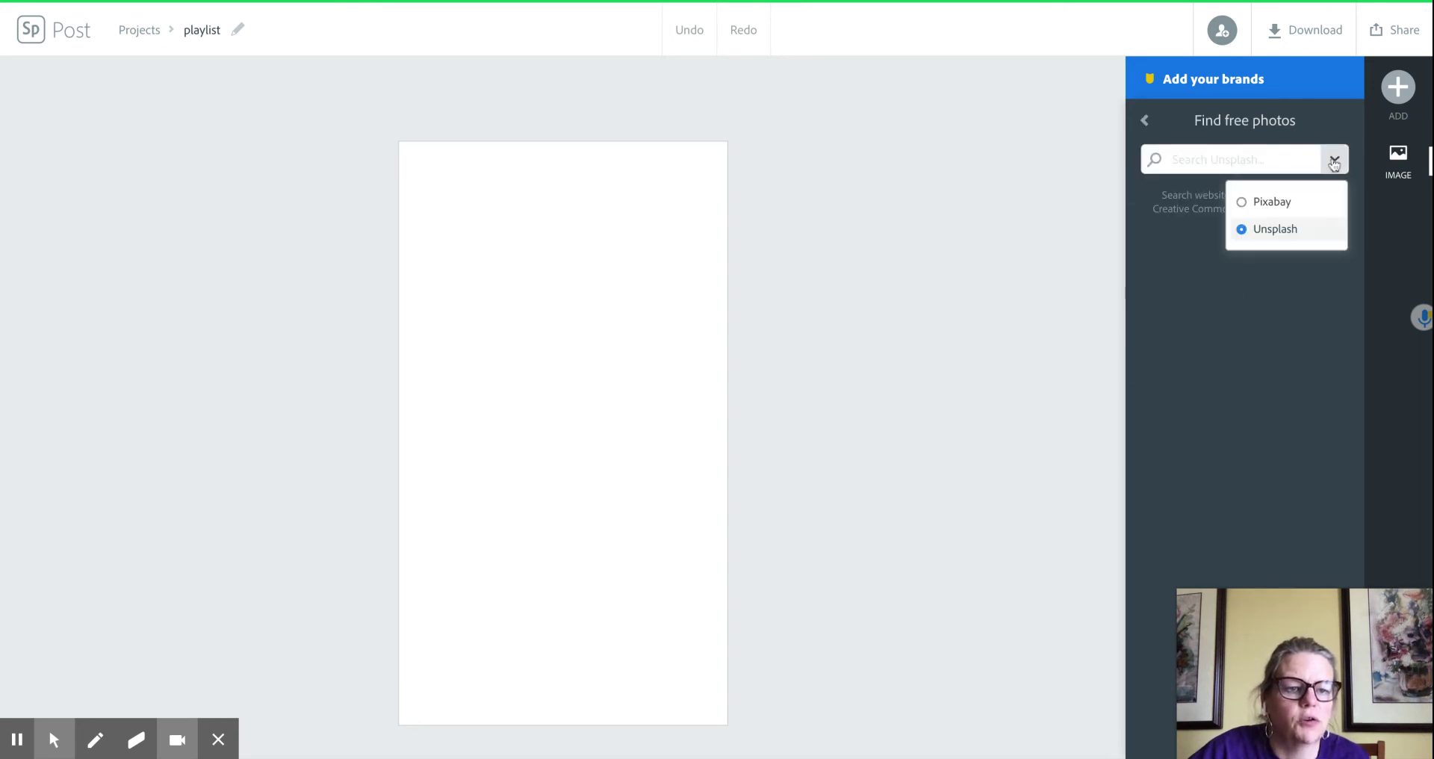
left_click(1243, 211)
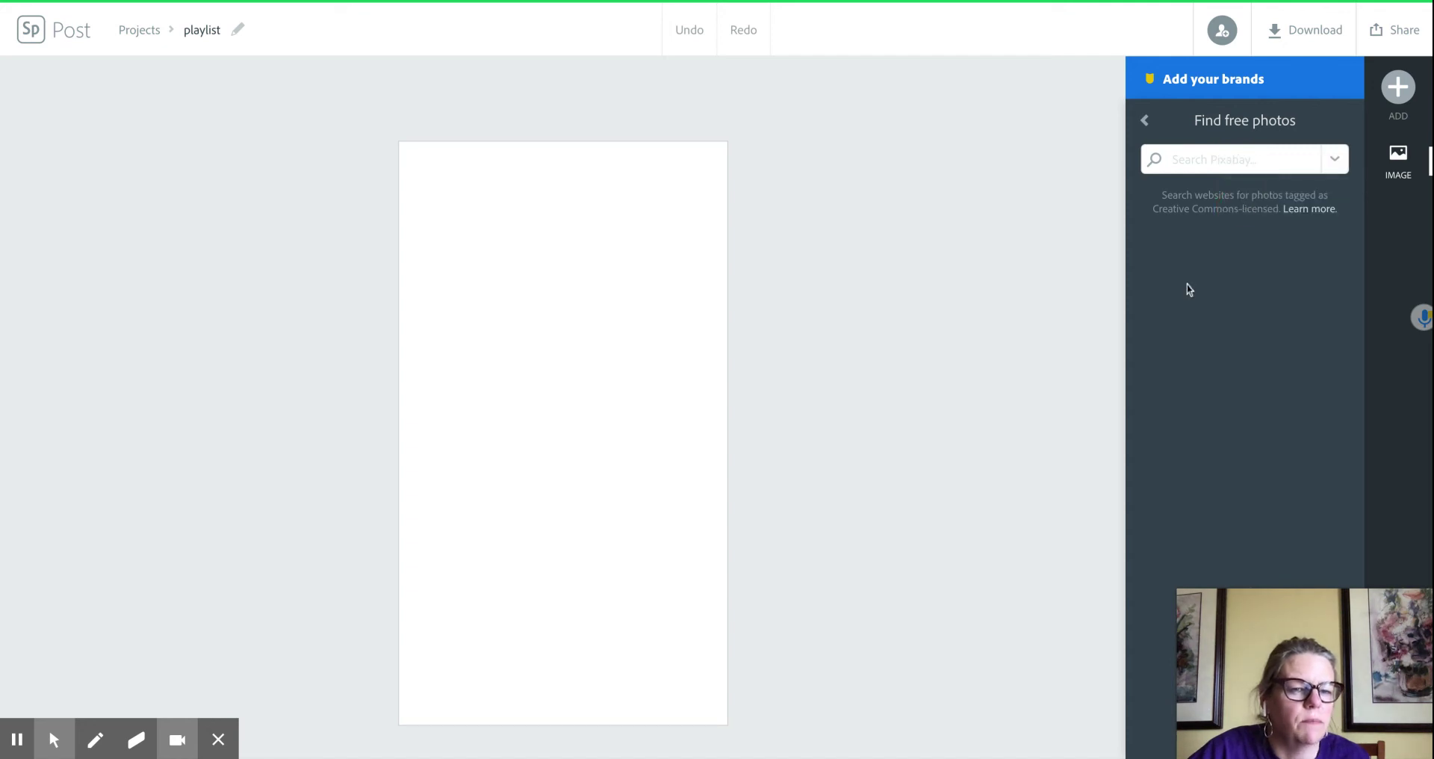
left_click(1265, 160)
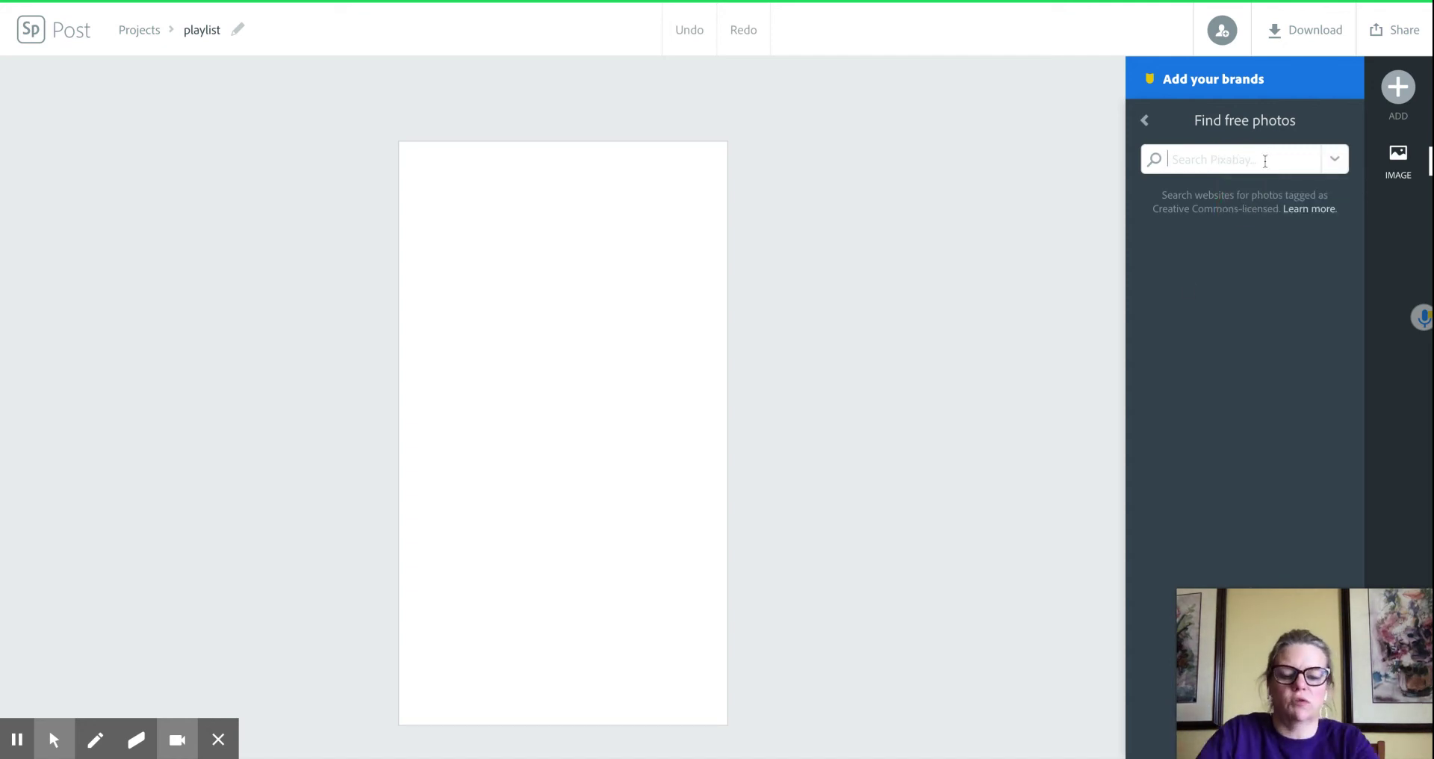
type("color")
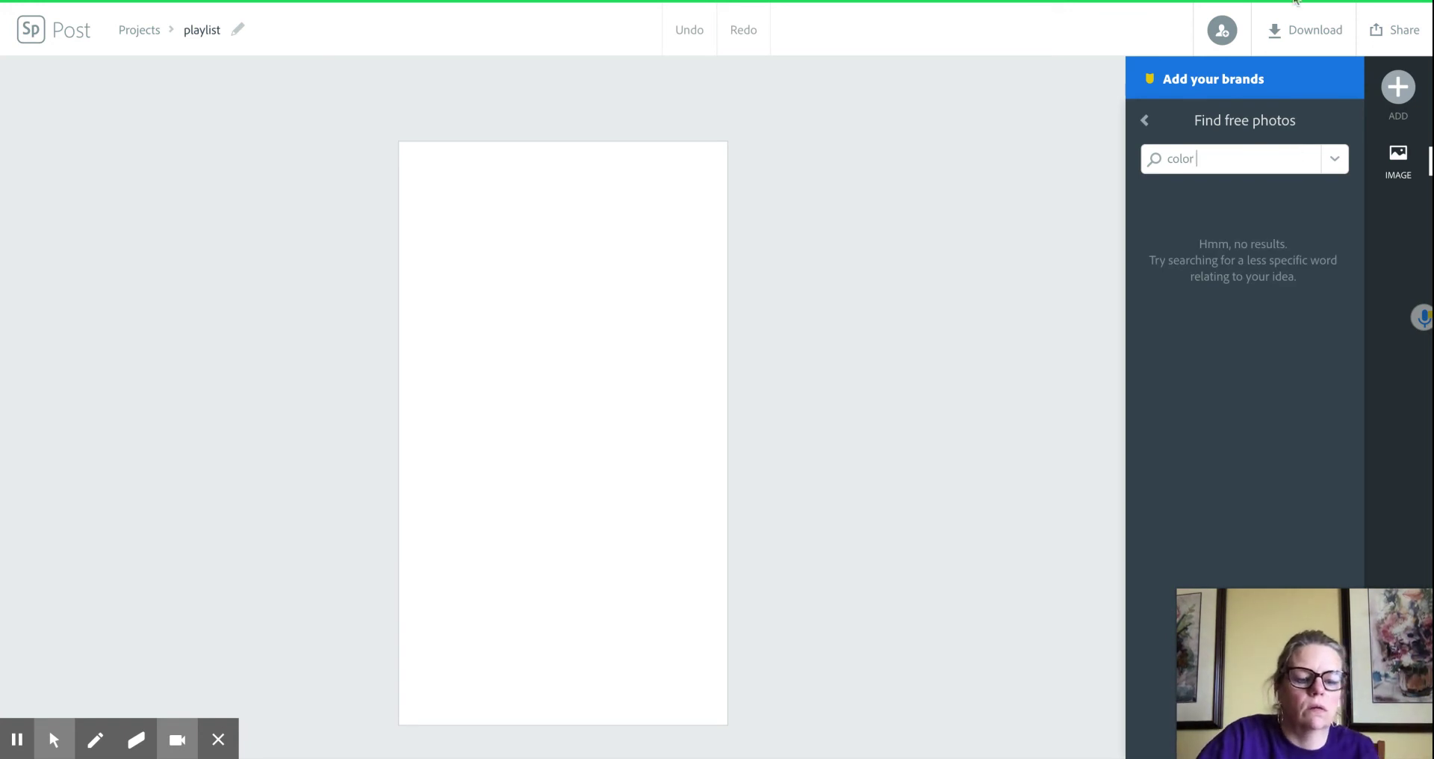
- Change the photo search term to "gradient" and use Unsplash as the source
key("BackSpace")
key("BackSpace")
key("BackSpace")
key("BackSpace")
key("BackSpace")
key("BackSpace")
type("g")
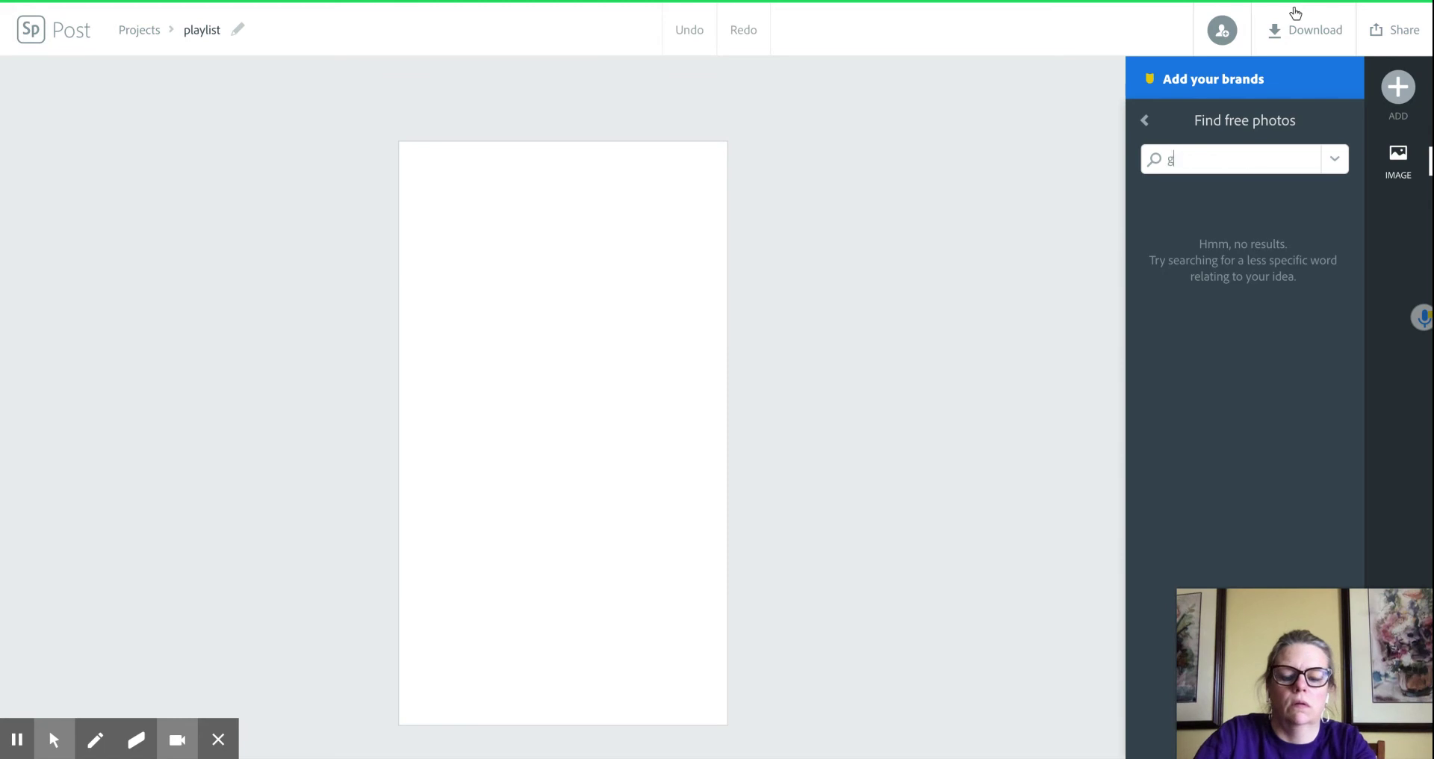
type("radeint")
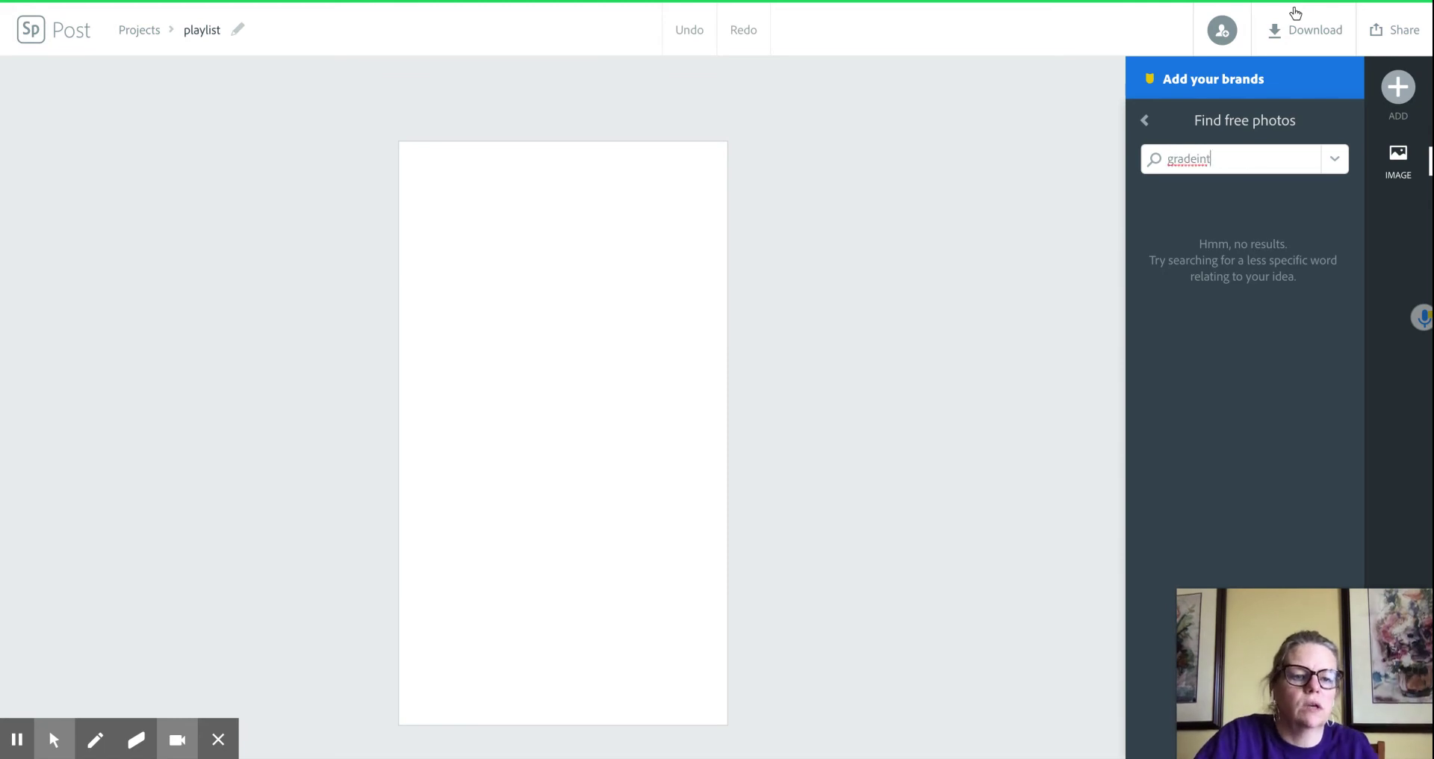
key("BackSpace")
key("BackSpace")
key("BackSpace")
key("BackSpace")
type("adoemt")
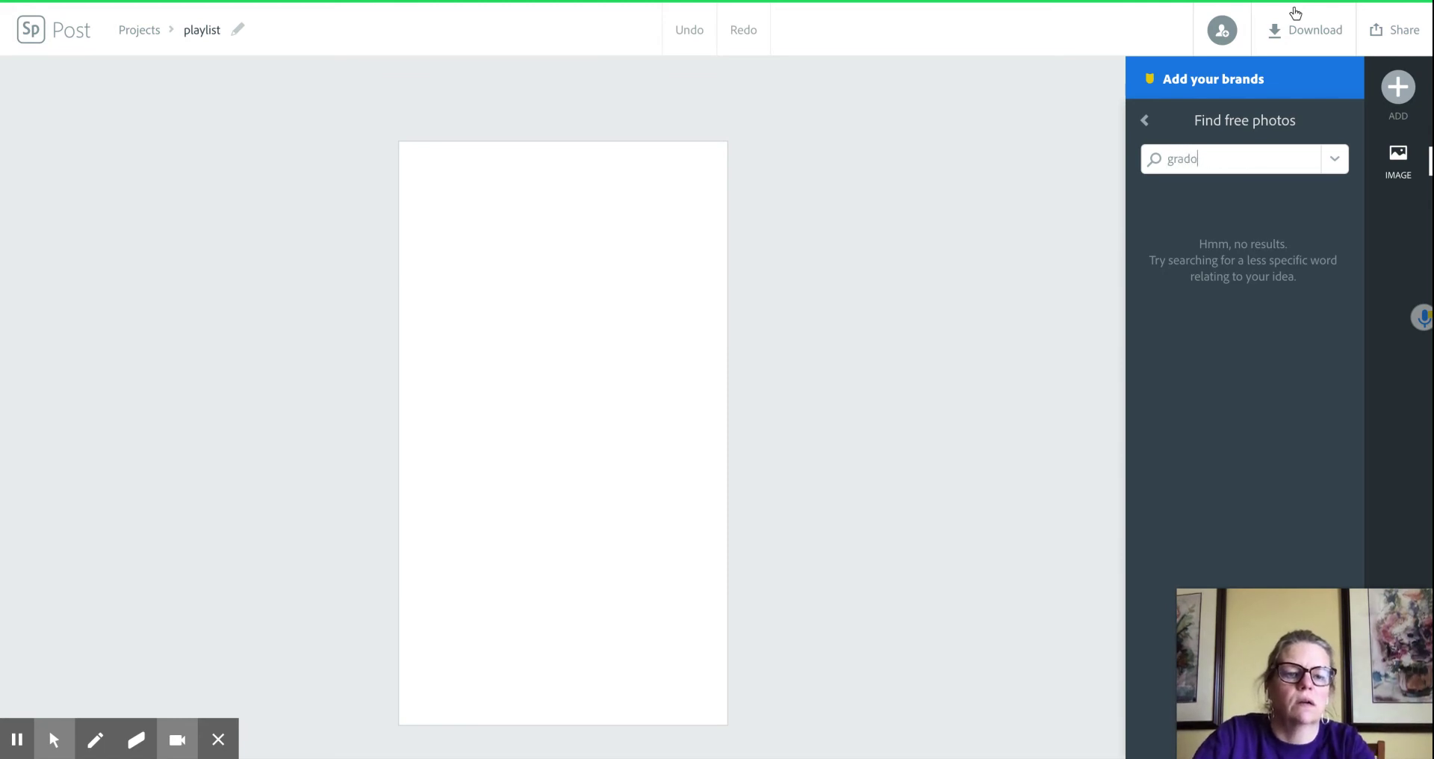
key("BackSpace")
key("BackSpace")
key("BackSpace")
key("BackSpace")
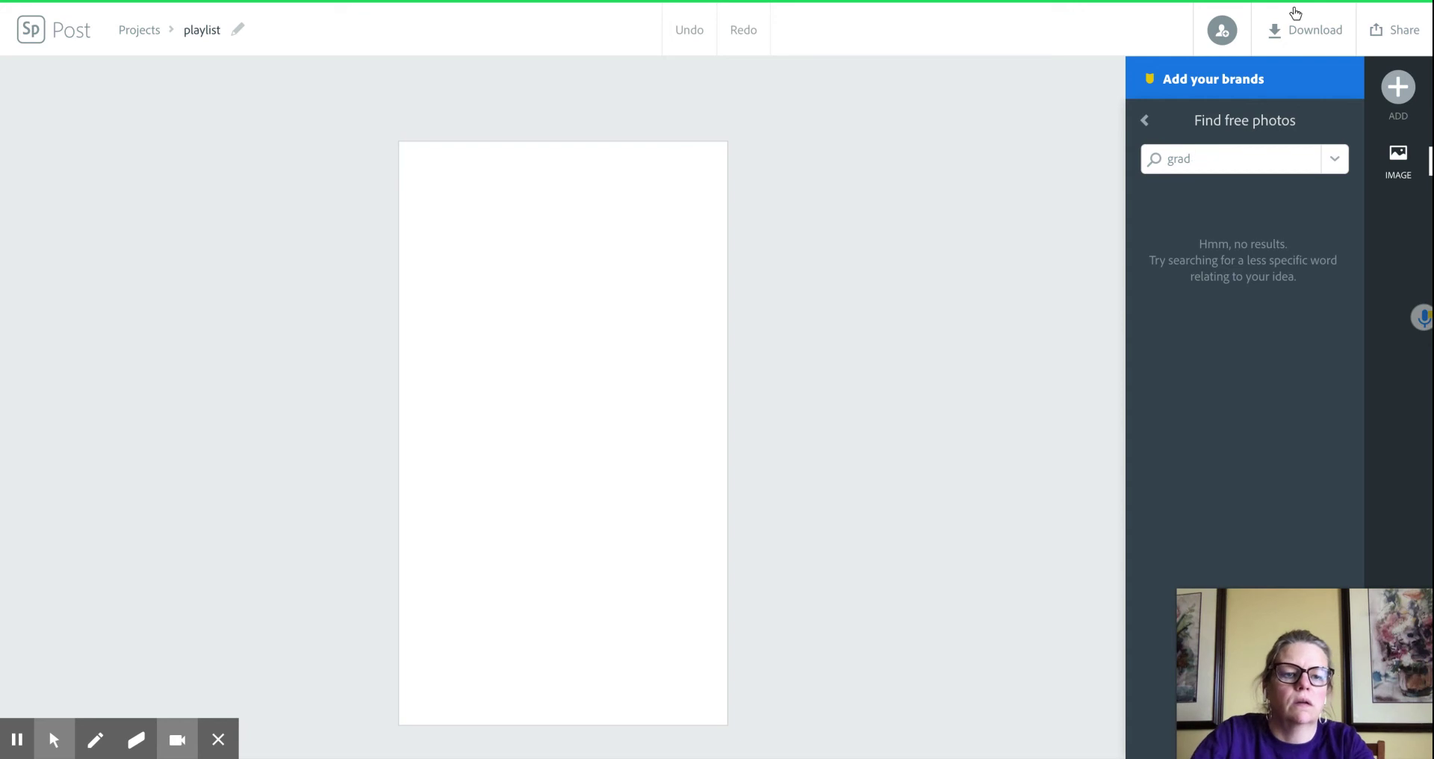
type("ient")
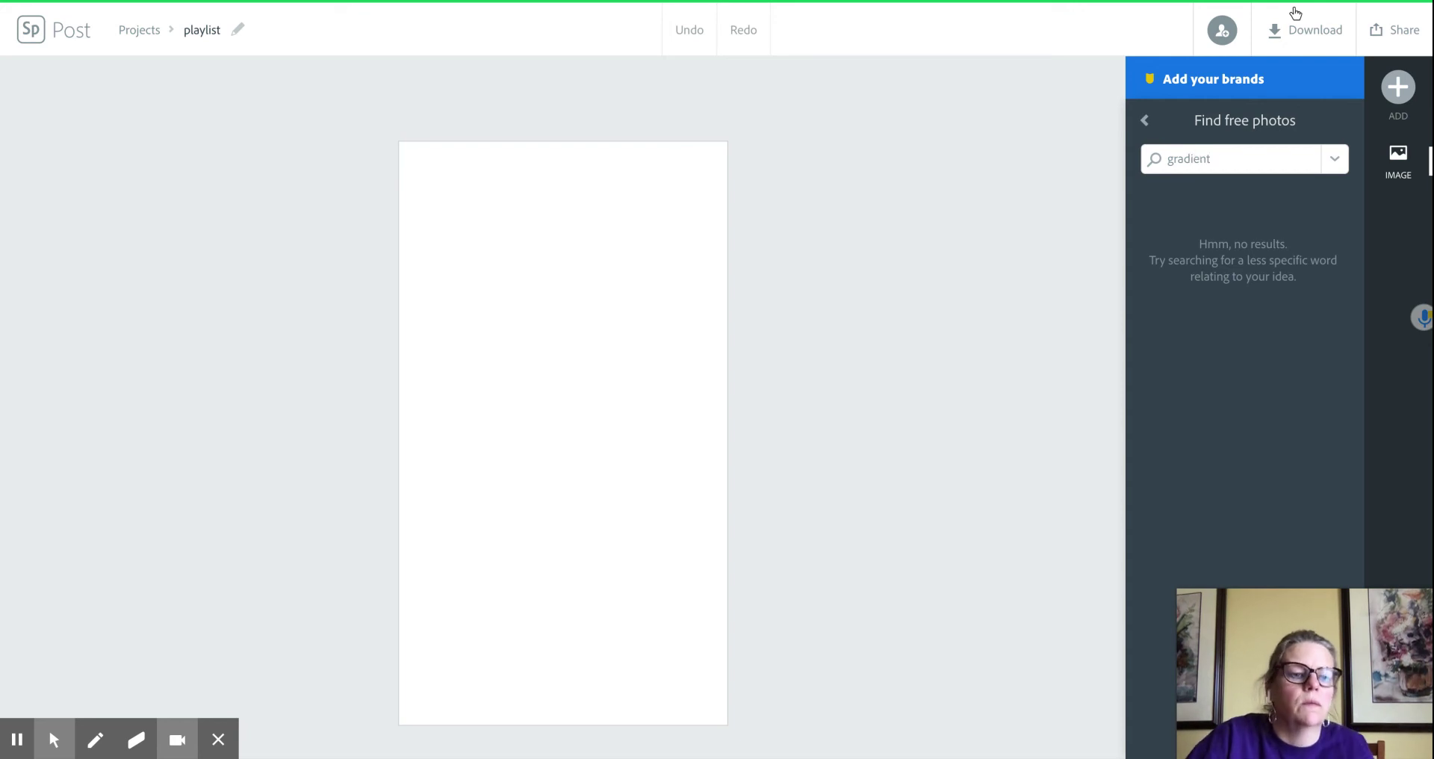
left_click(1334, 158)
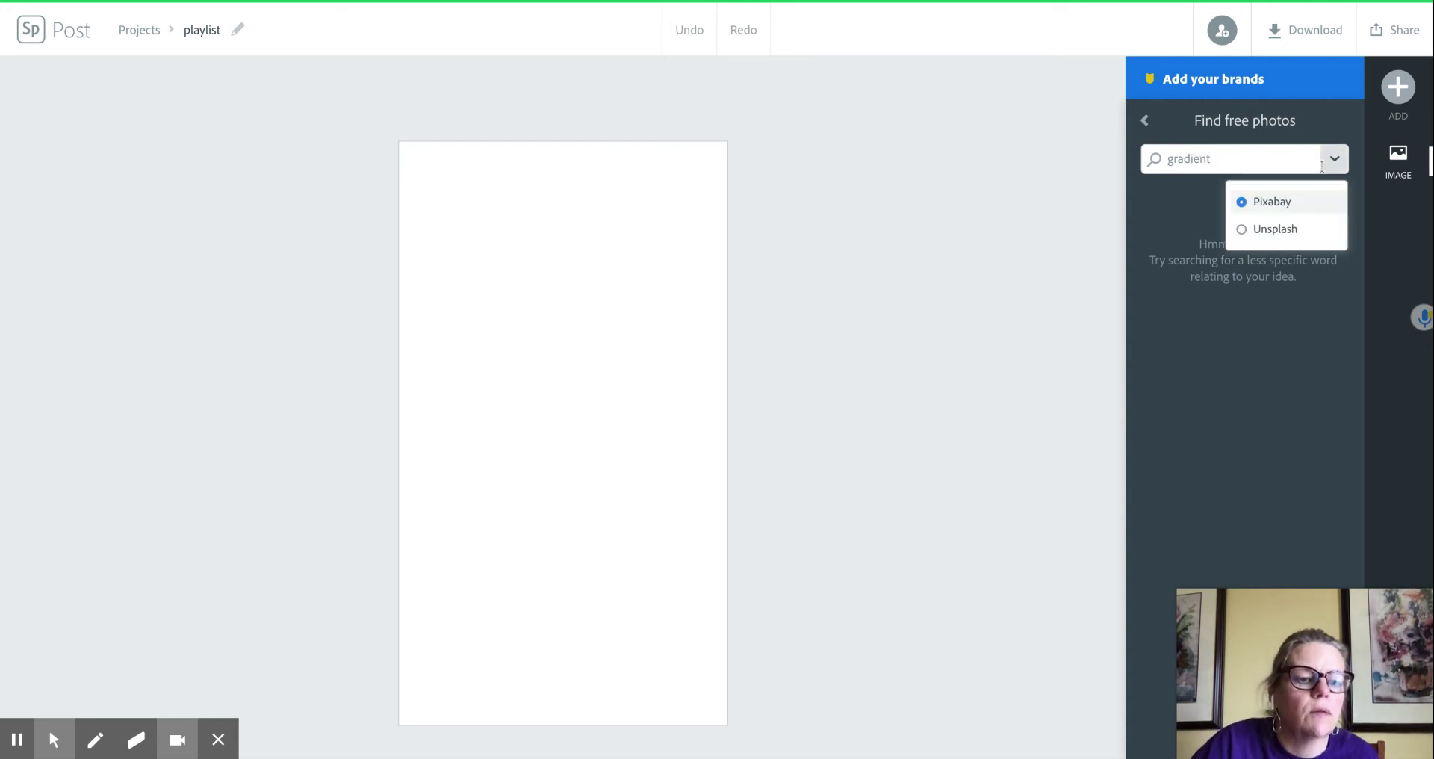
left_click(1283, 230)
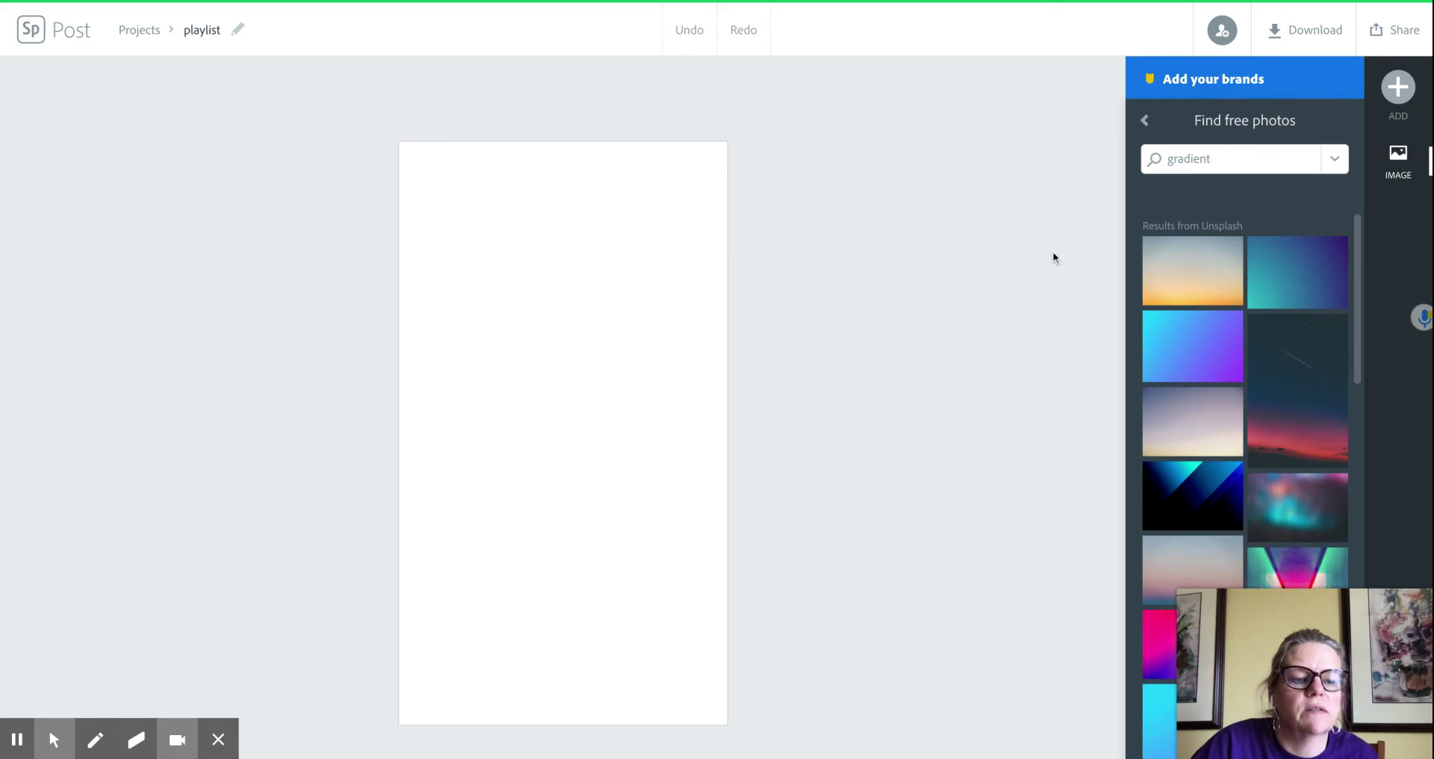
- Add the black photo with angular blue and turquoise gradient shapes, pinned to the background
left_click(1213, 510)
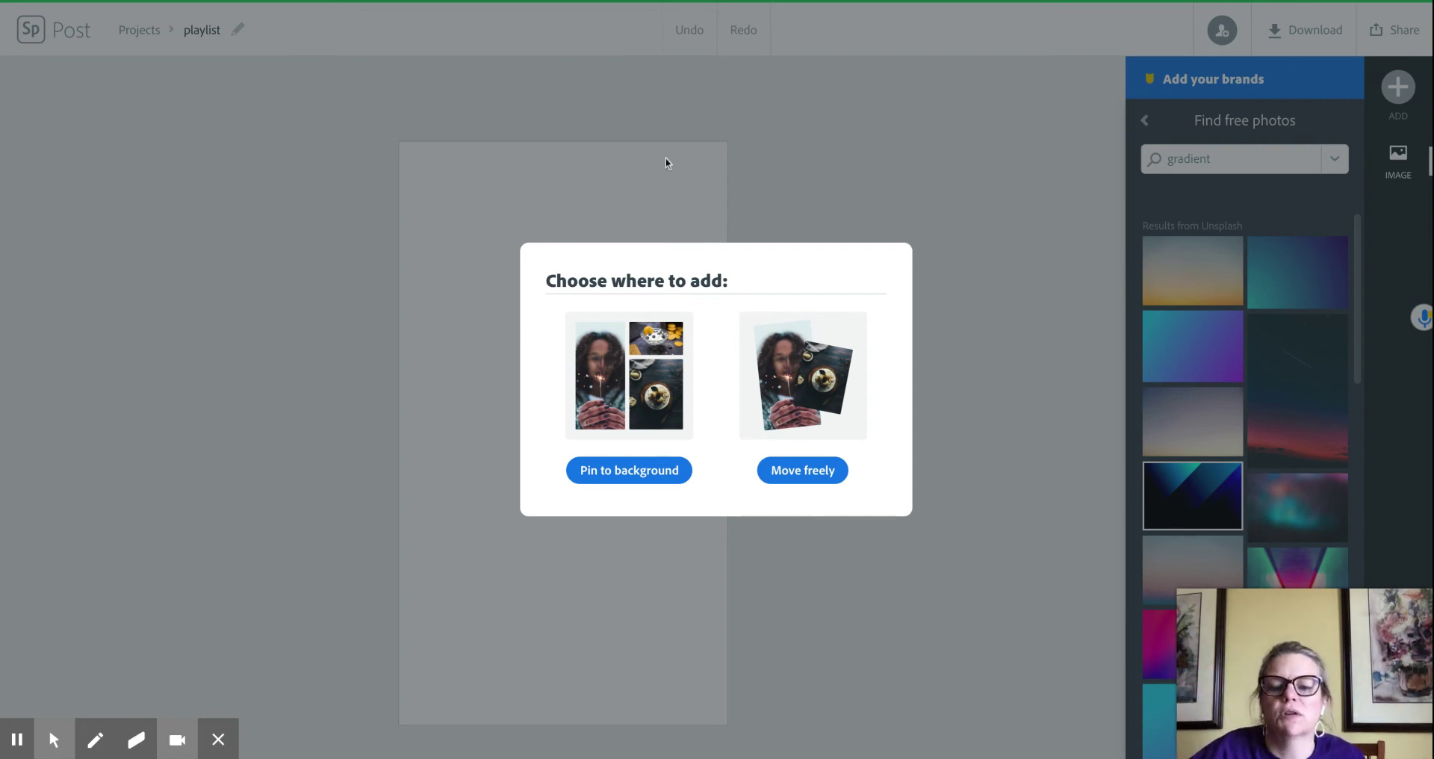
left_click(611, 475)
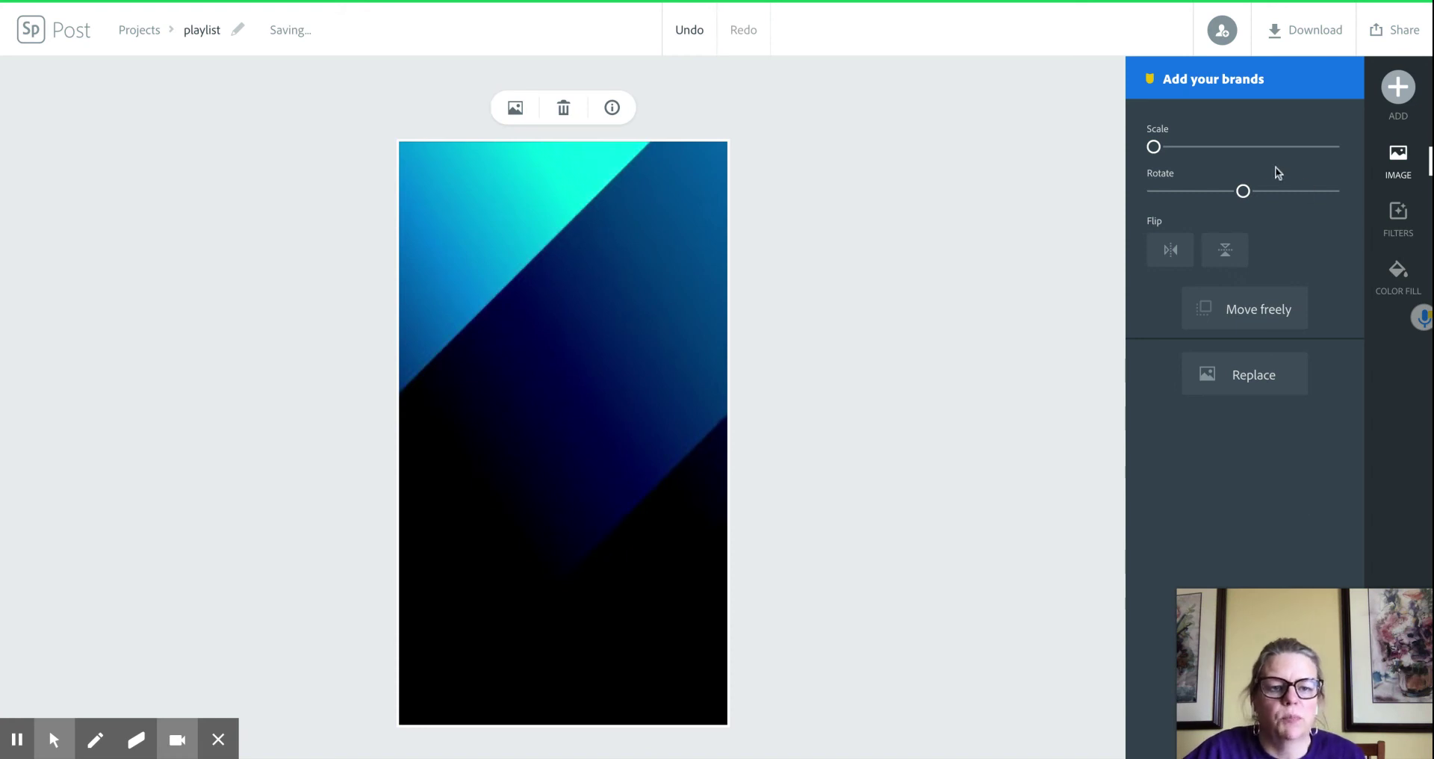
left_click(1154, 147)
mouse_move(1154, 148)
left_mouse_down()
mouse_move(1184, 146)
mouse_move(1155, 148)
left_mouse_up()
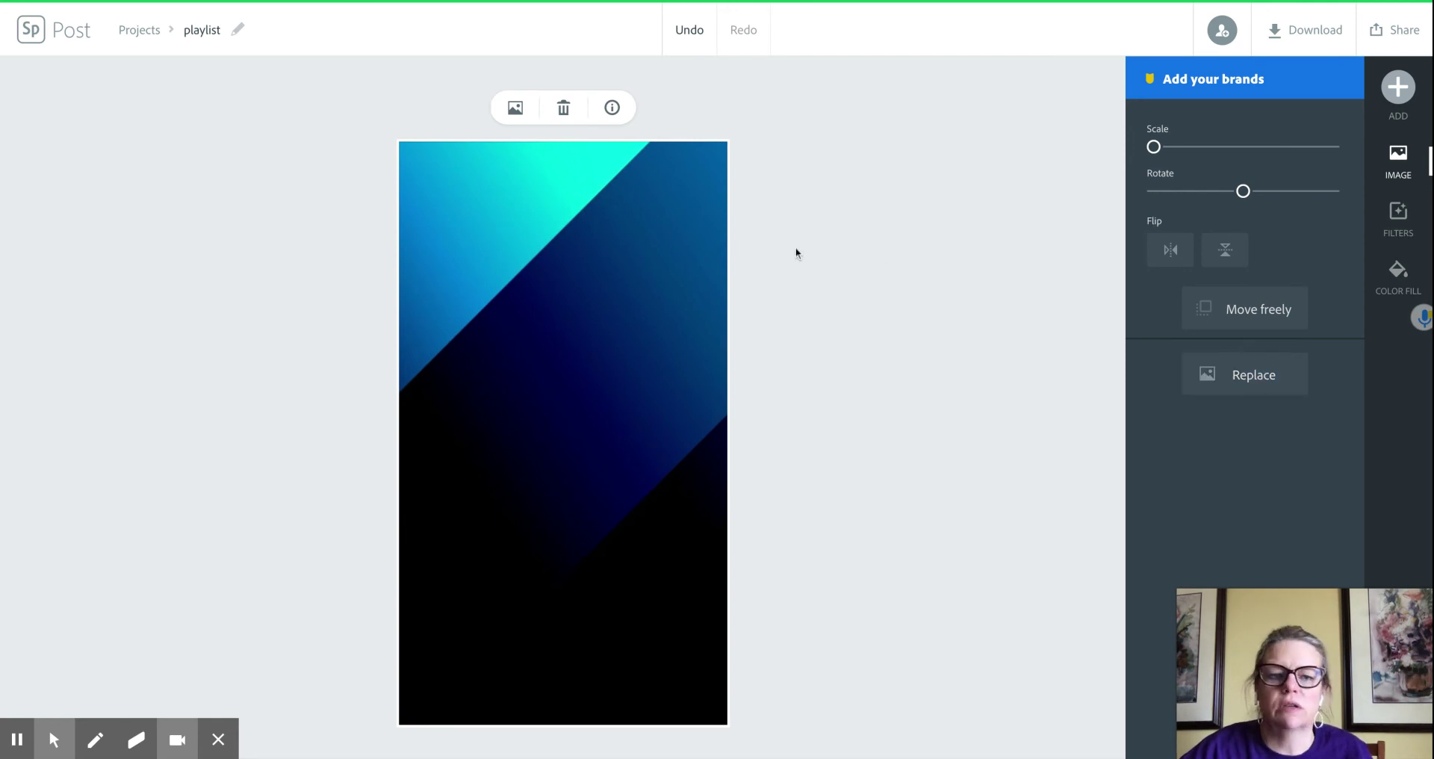
- Browse the text templates and add the rounded-outline "GET STARTED" one to the story
left_click(1399, 87)
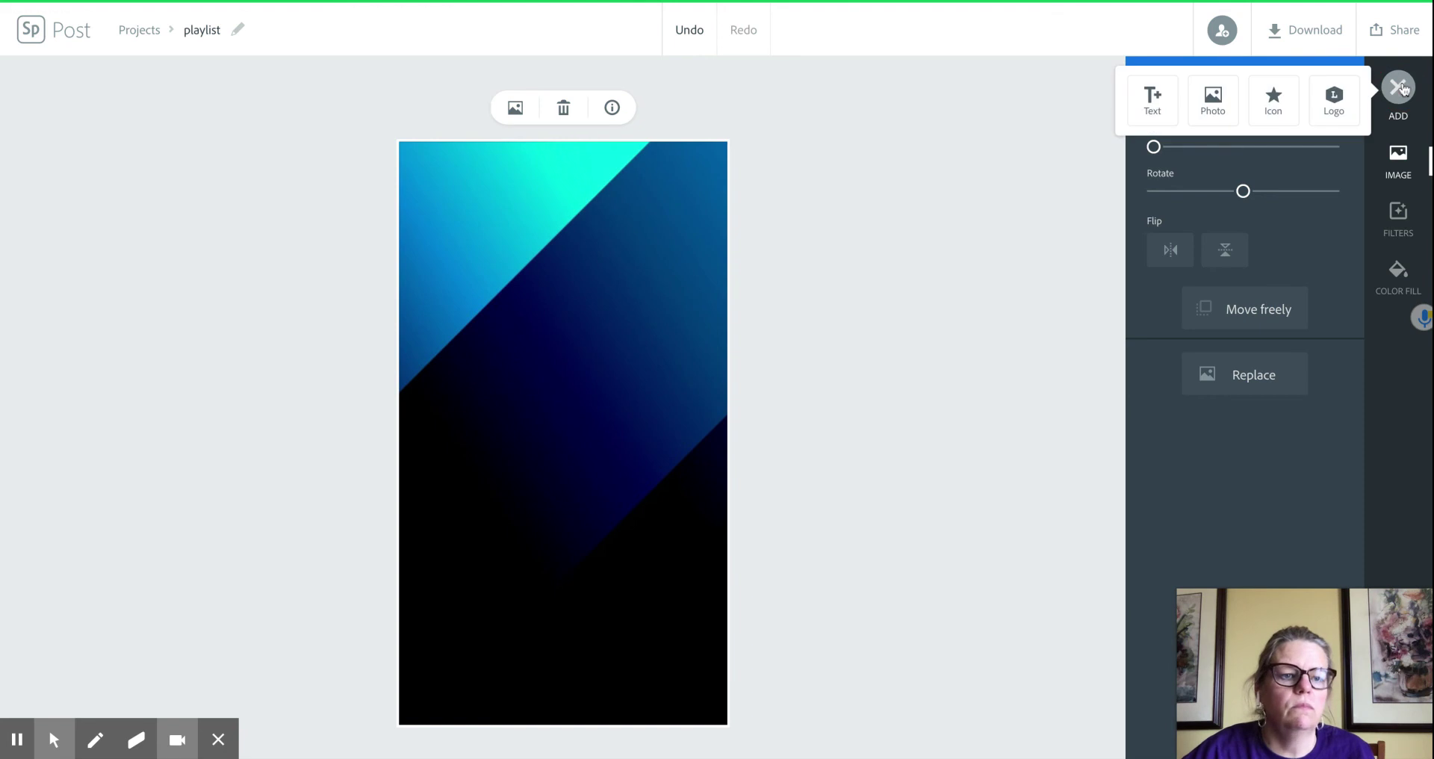
left_click(1150, 98)
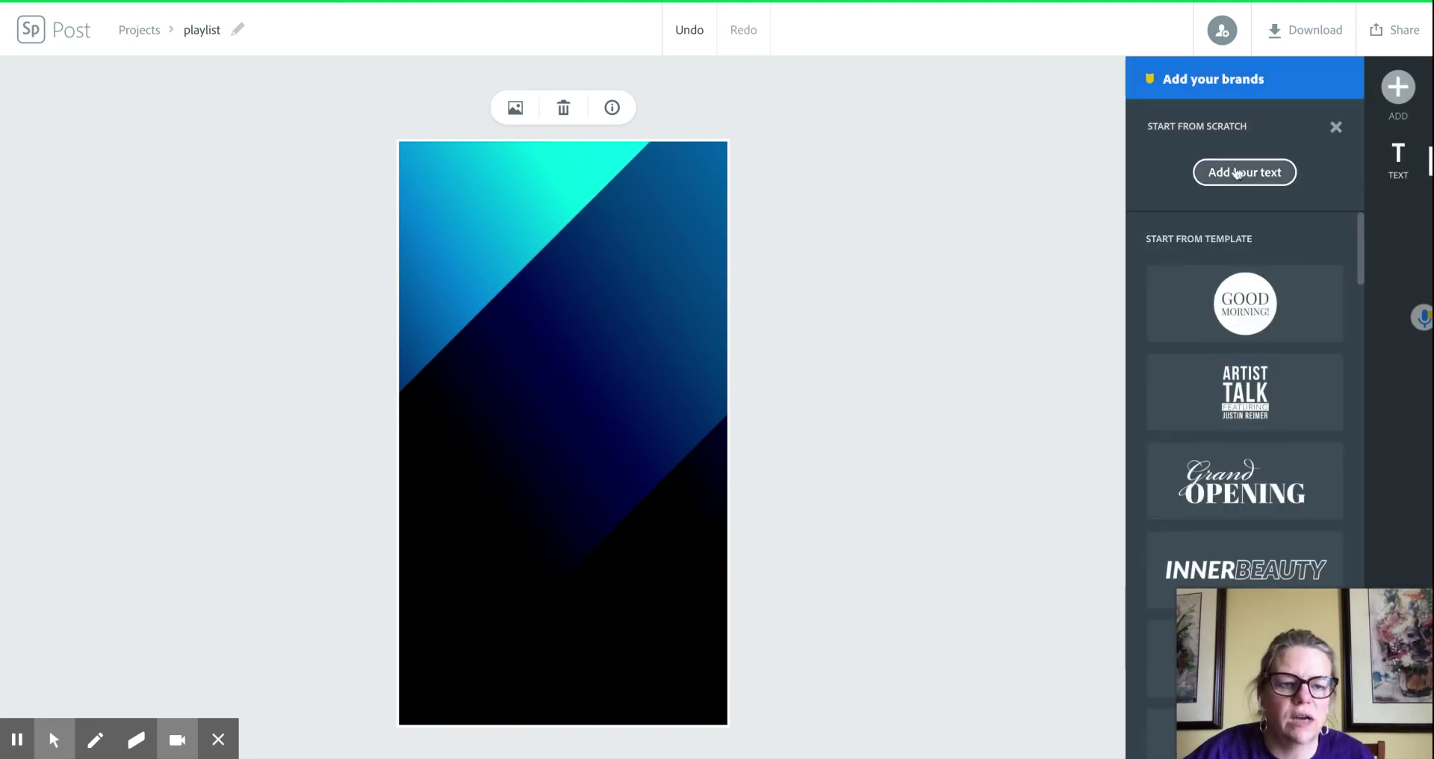
scroll(1360, 221, "down", 10)
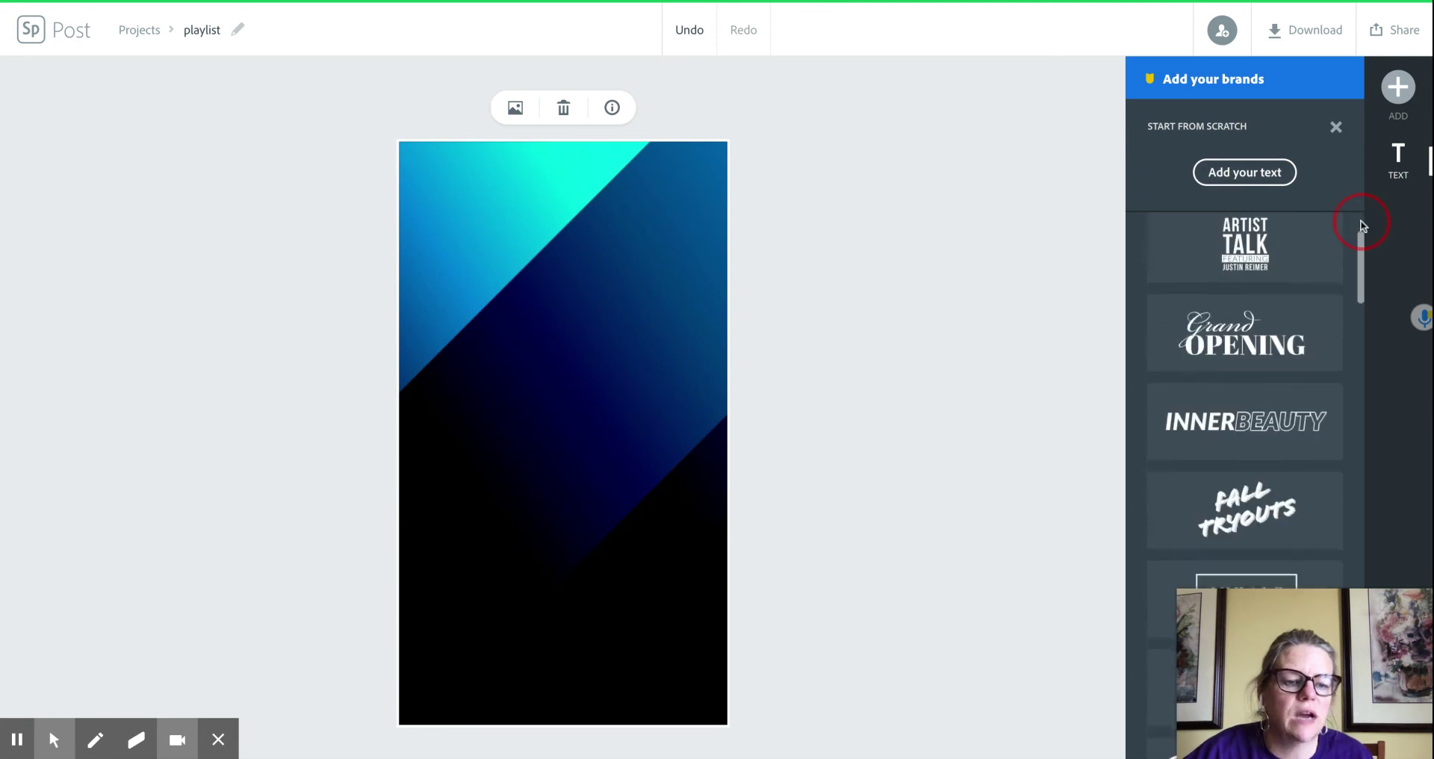
scroll(1359, 221, "down", 10)
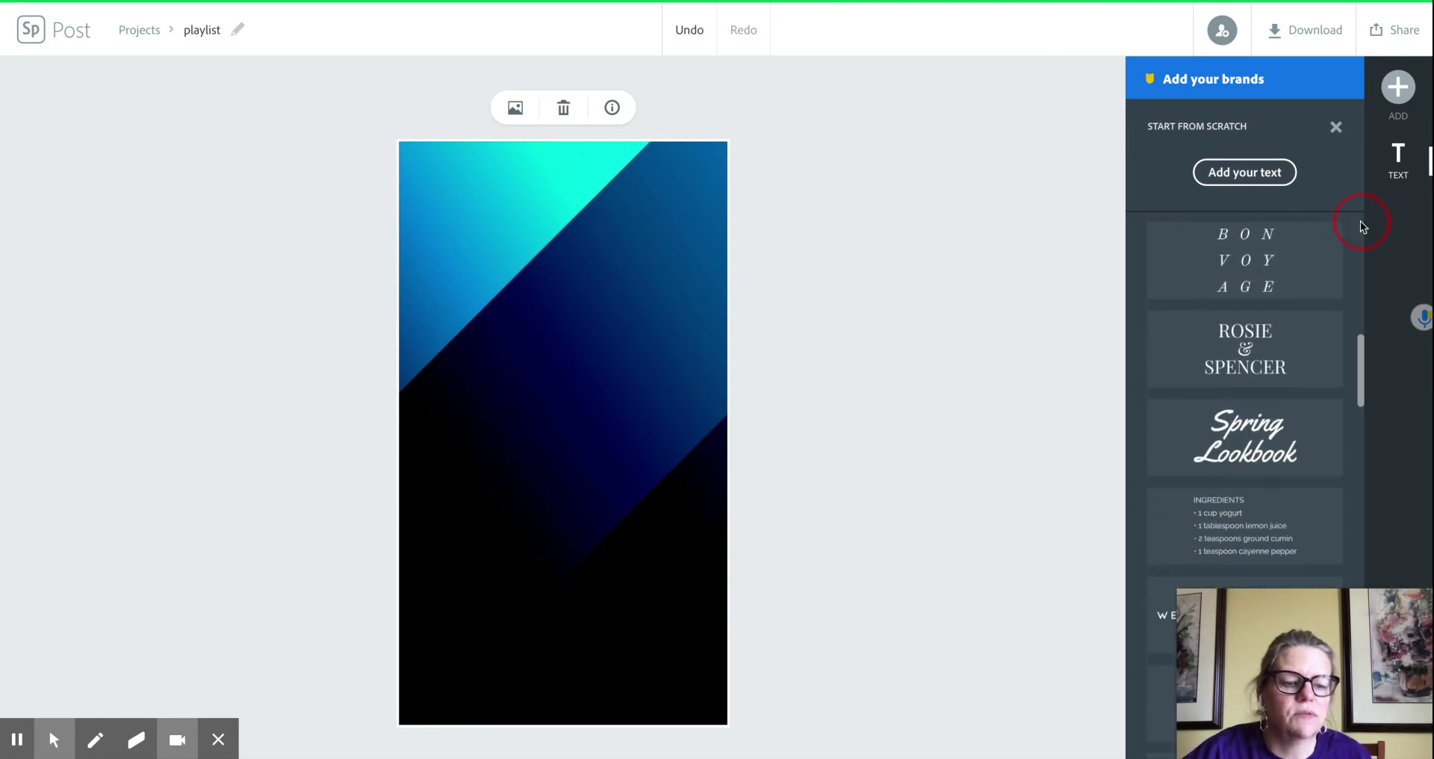
scroll(1360, 221, "down", 5)
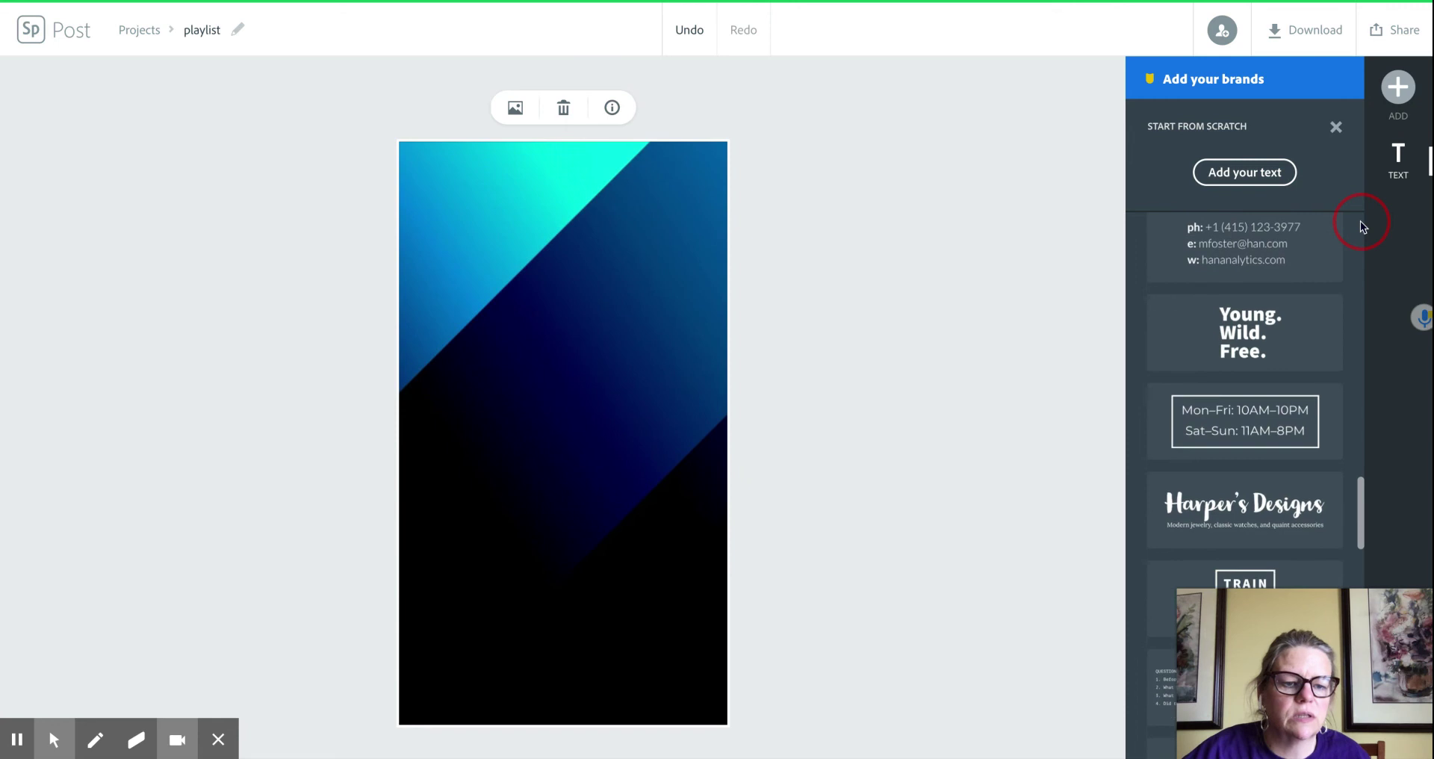
scroll(1360, 221, "up", 8)
scroll(1359, 221, "up", 10)
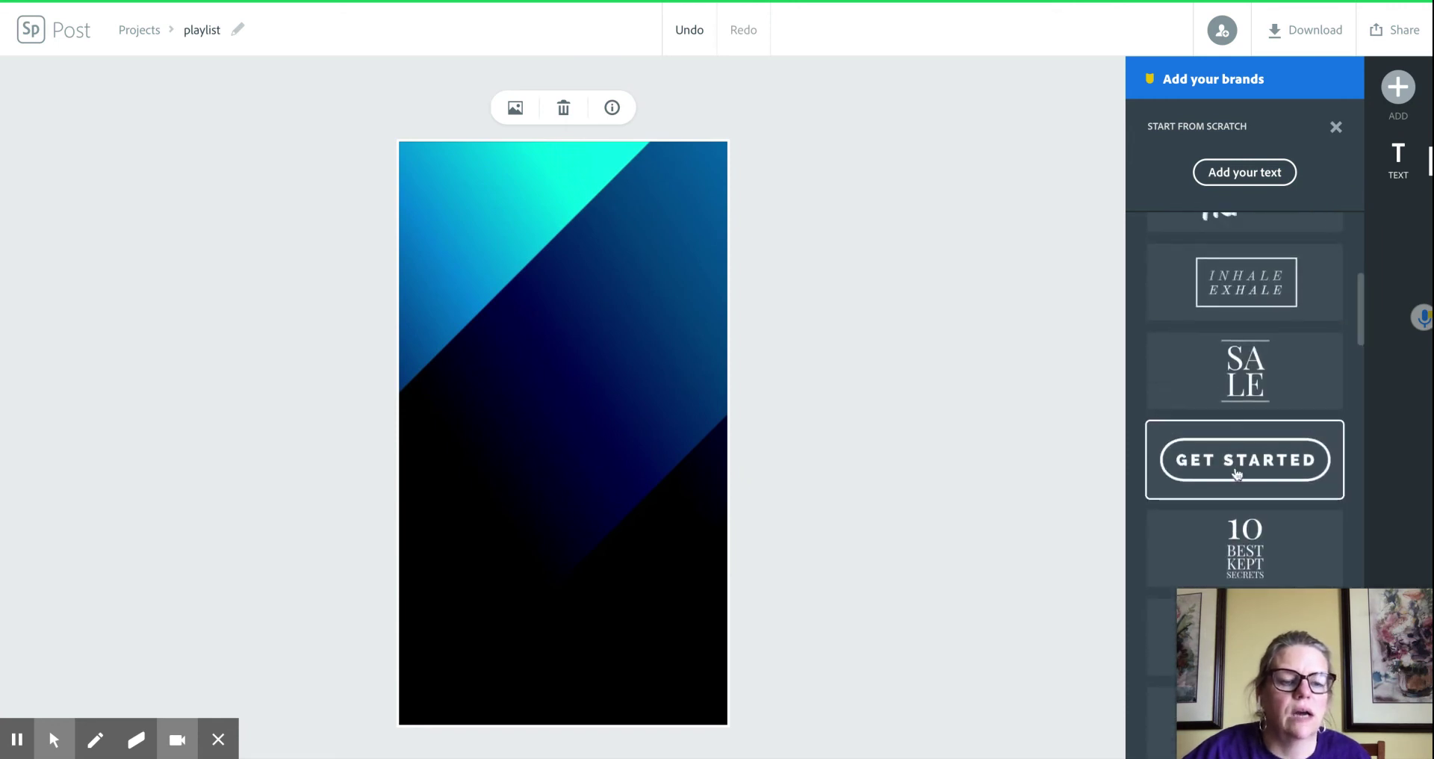
left_click(1234, 469)
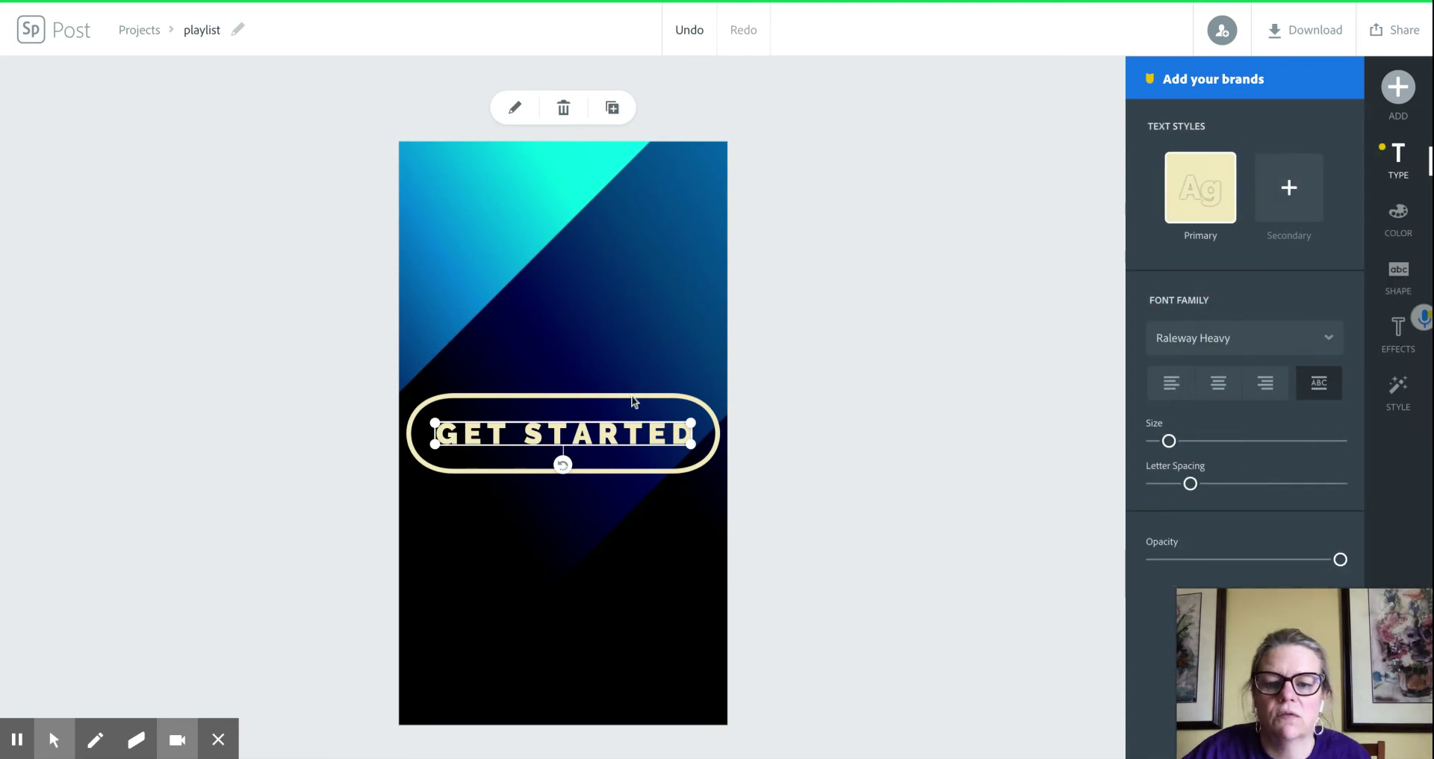
- Move the outlined "GET STARTED" text near the story's upper edge and replace its wording with the surname followed by "Song List"
left_click_drag(632, 401, 631, 160)
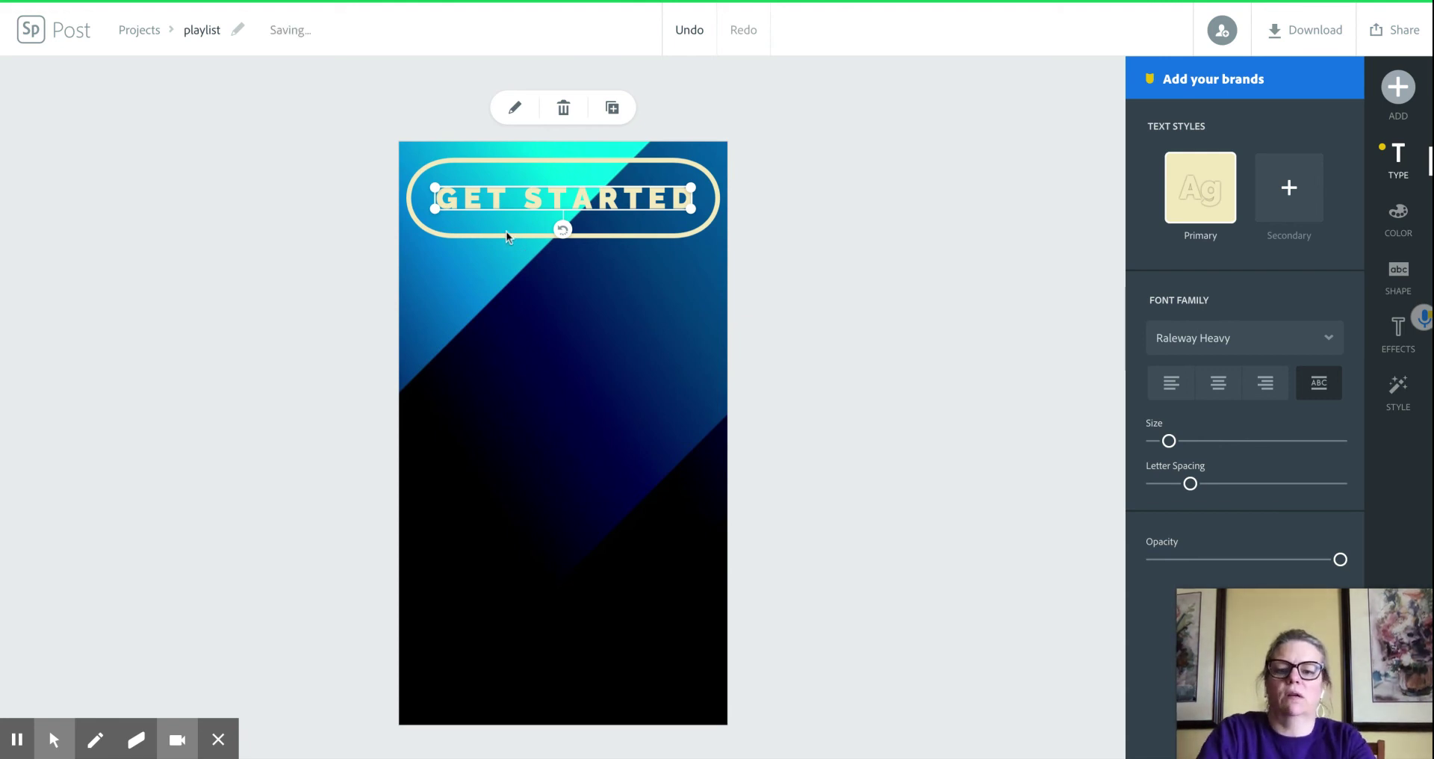
left_click(578, 198)
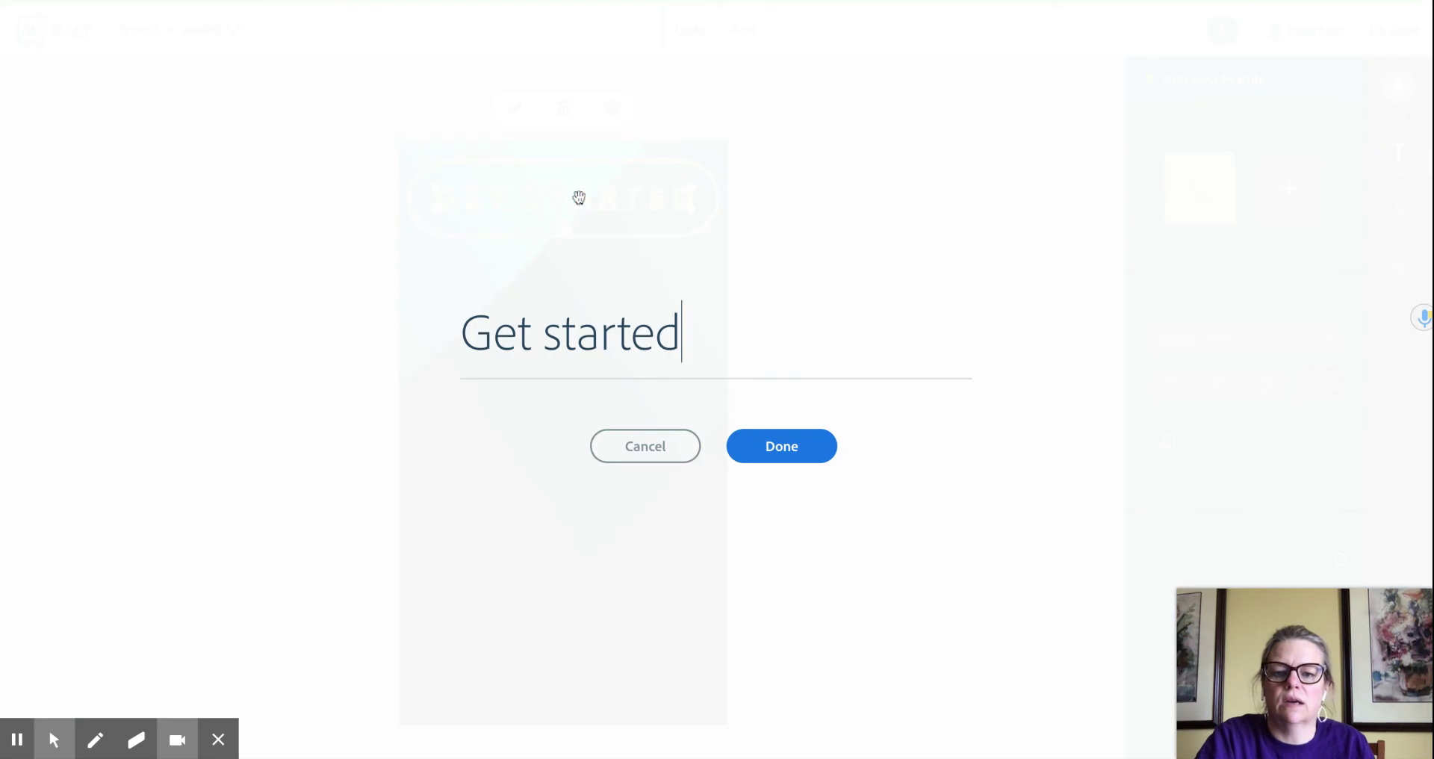
key("BackSpace")
key("BackSpace")
key("BackSpace")
key("BackSpace")
key("BackSpace")
key("BackSpace")
key("BackSpace")
key("BackSpace")
key("BackSpace")
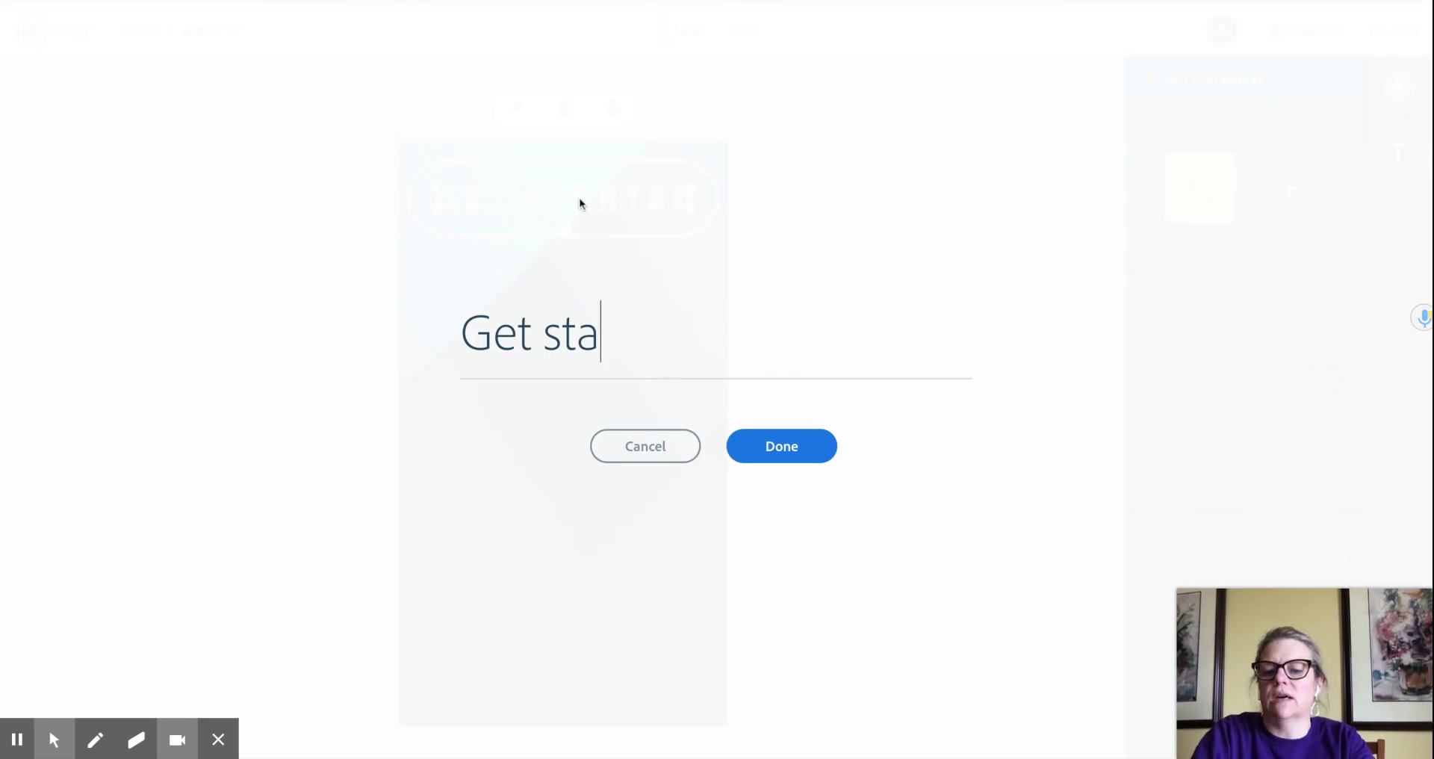
key("BackSpace")
key("BackSpace")
type("P")
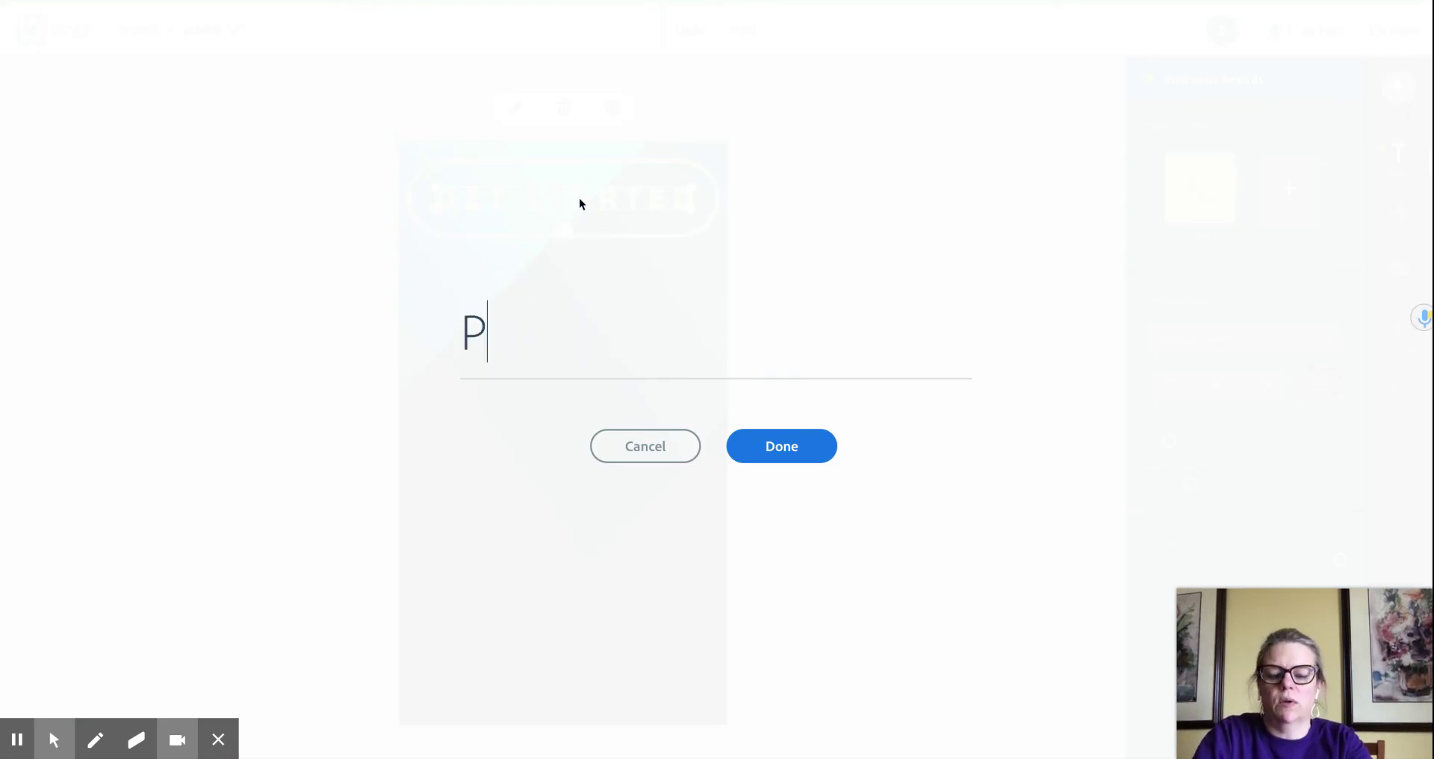
type("arrish Song Ll")
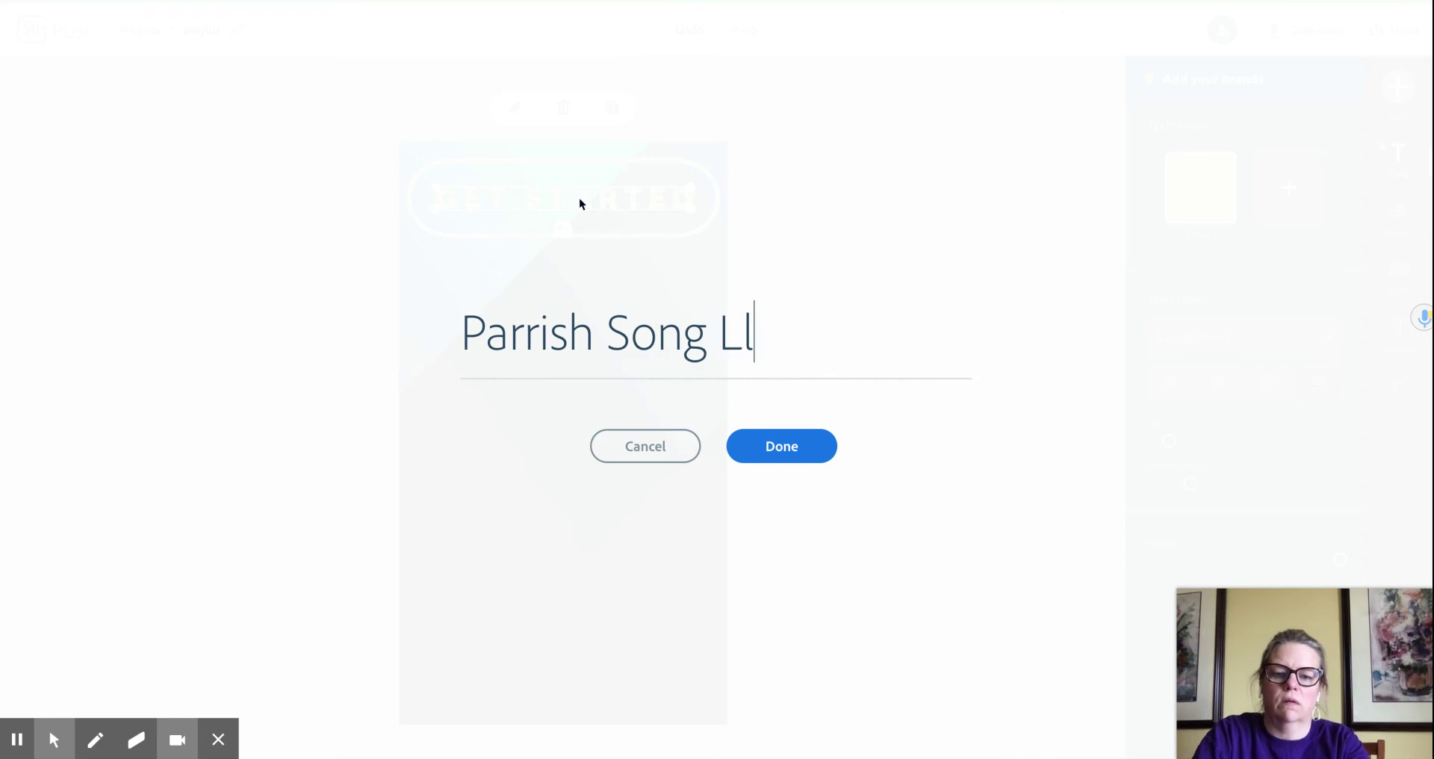
key("BackSpace")
type("ist")
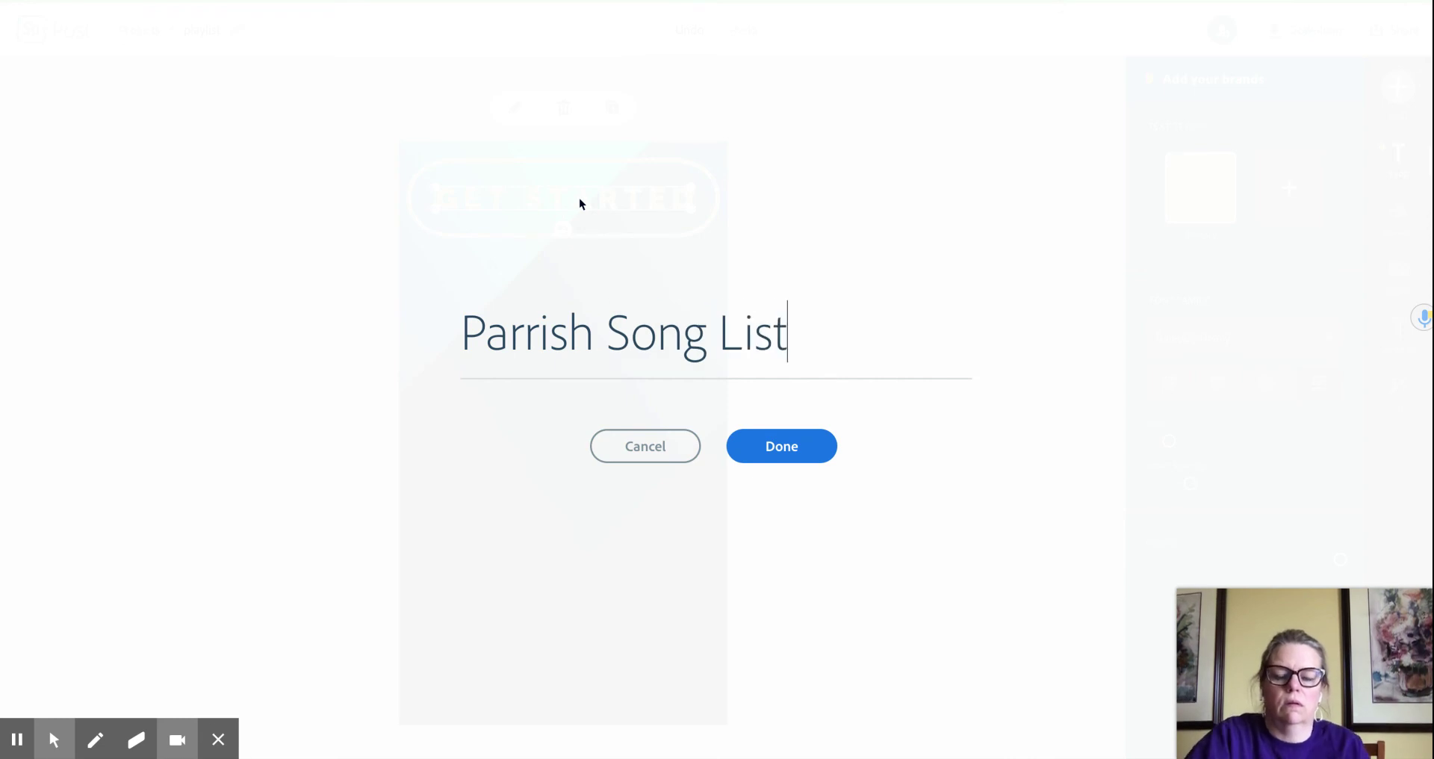
left_click(788, 442)
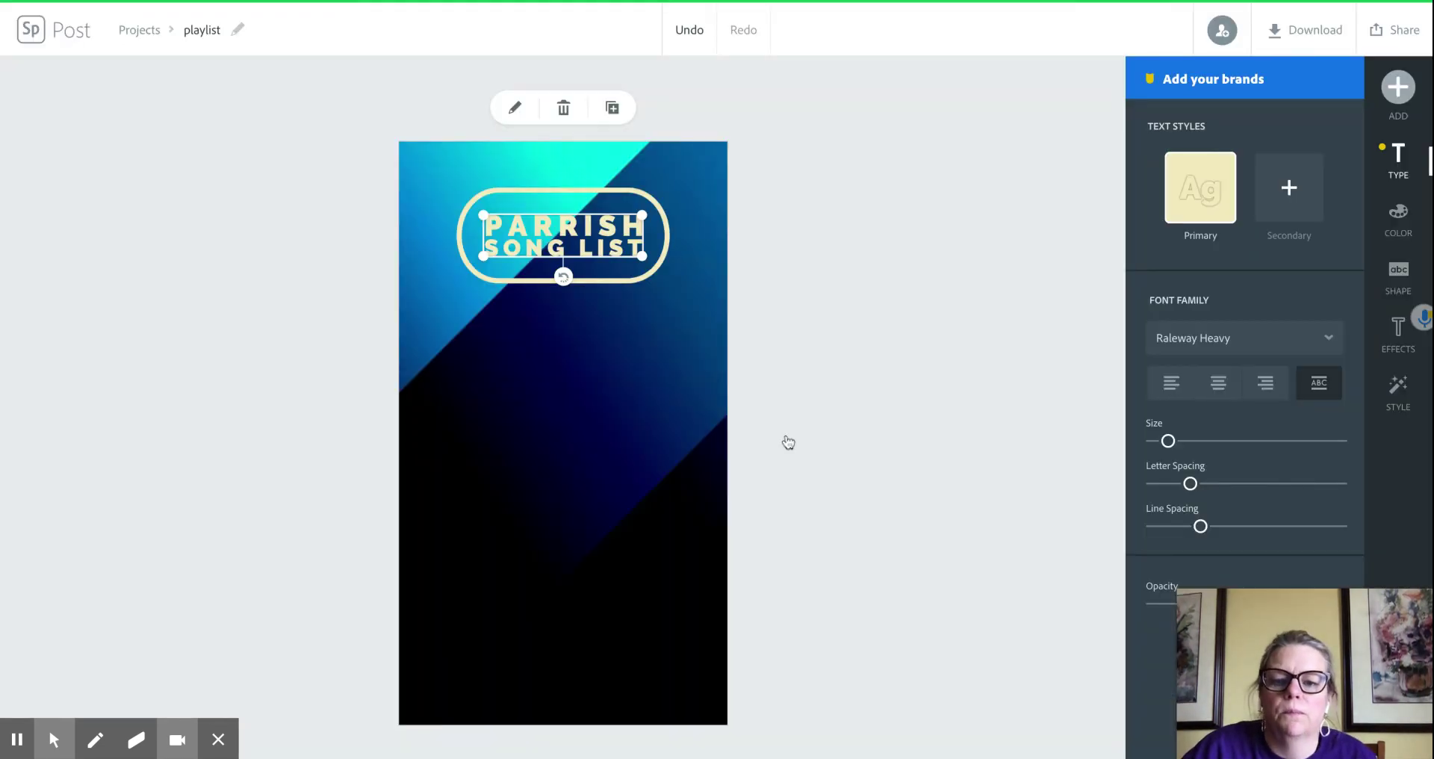
- Replace the word "Song" with "Play" in the title text
double_click(542, 254)
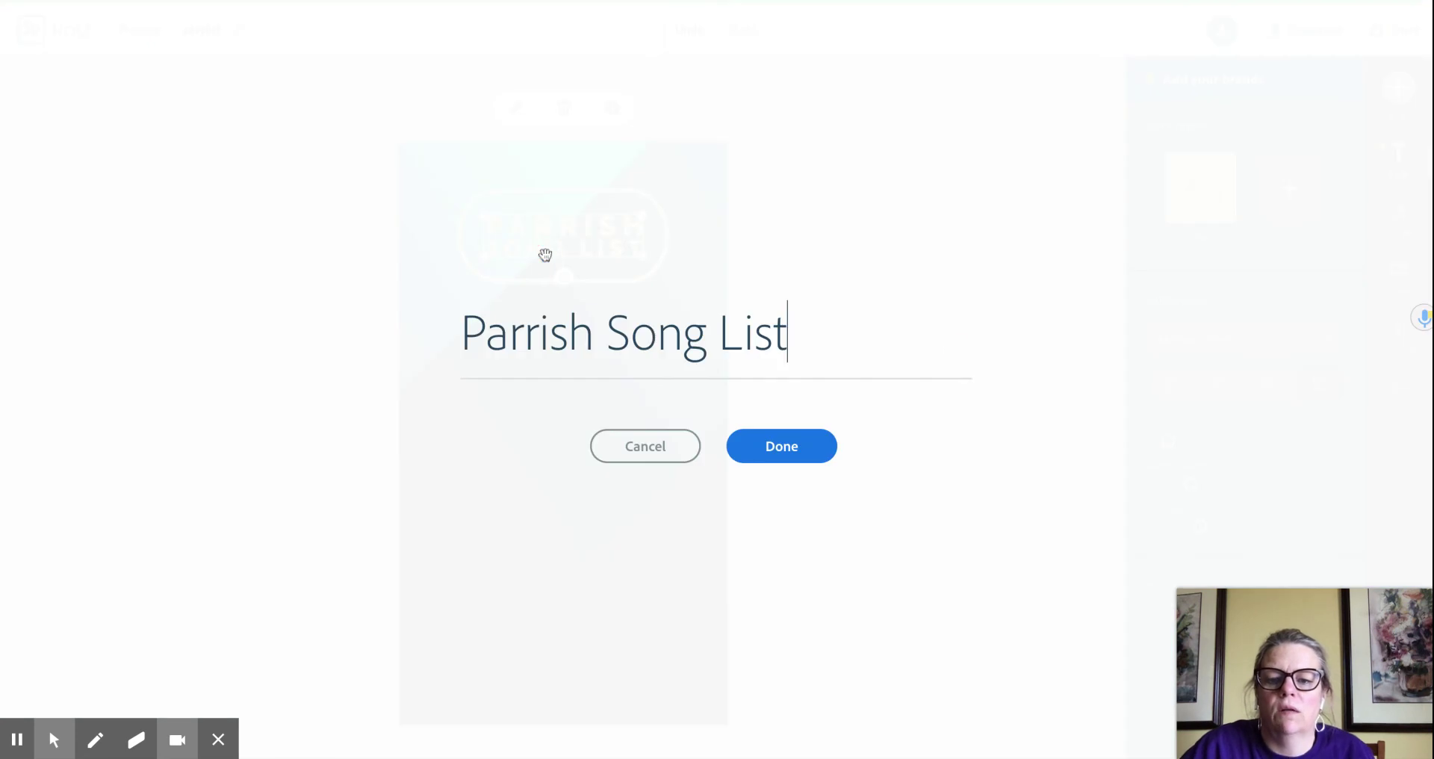
left_click_drag(705, 341, 627, 342)
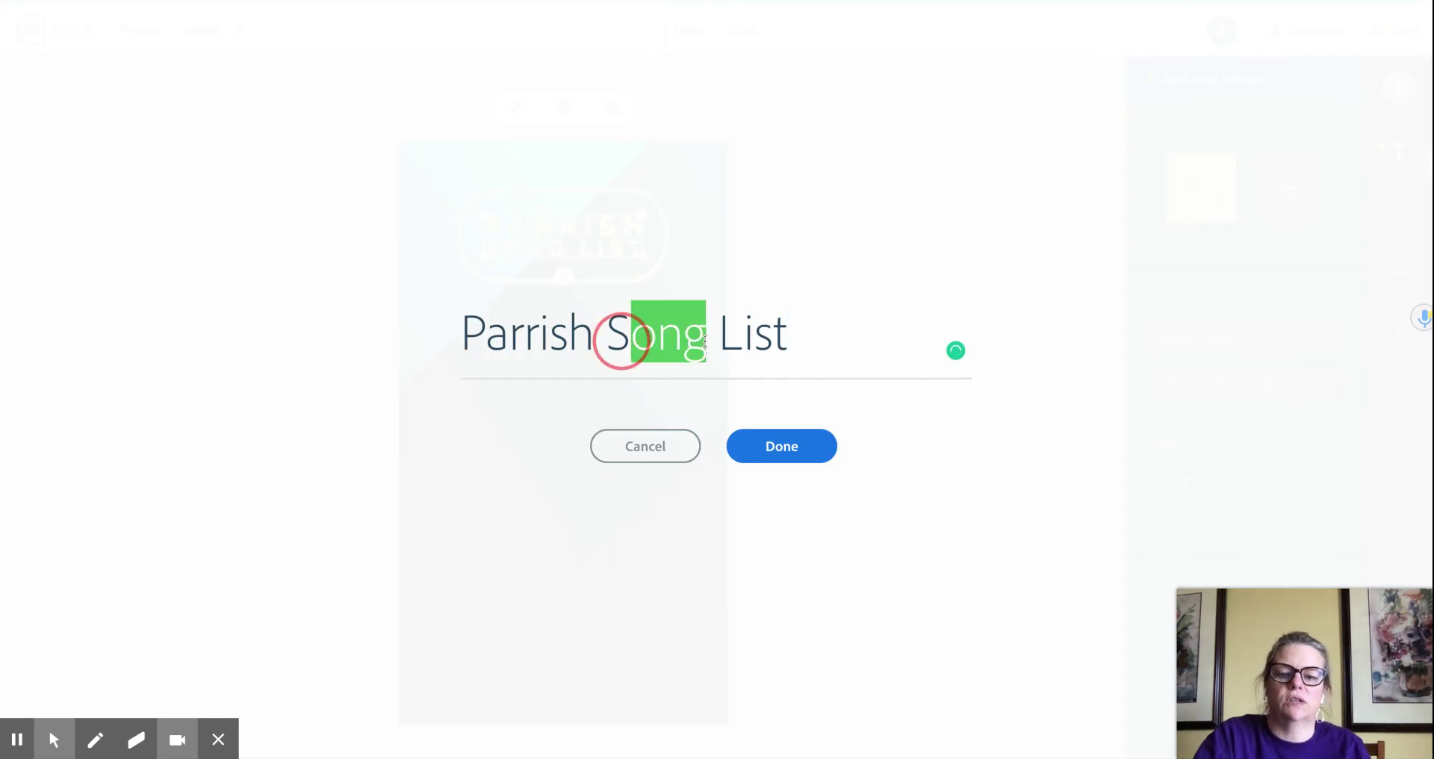
key("BackSpace")
key("BackSpace")
type("Play")
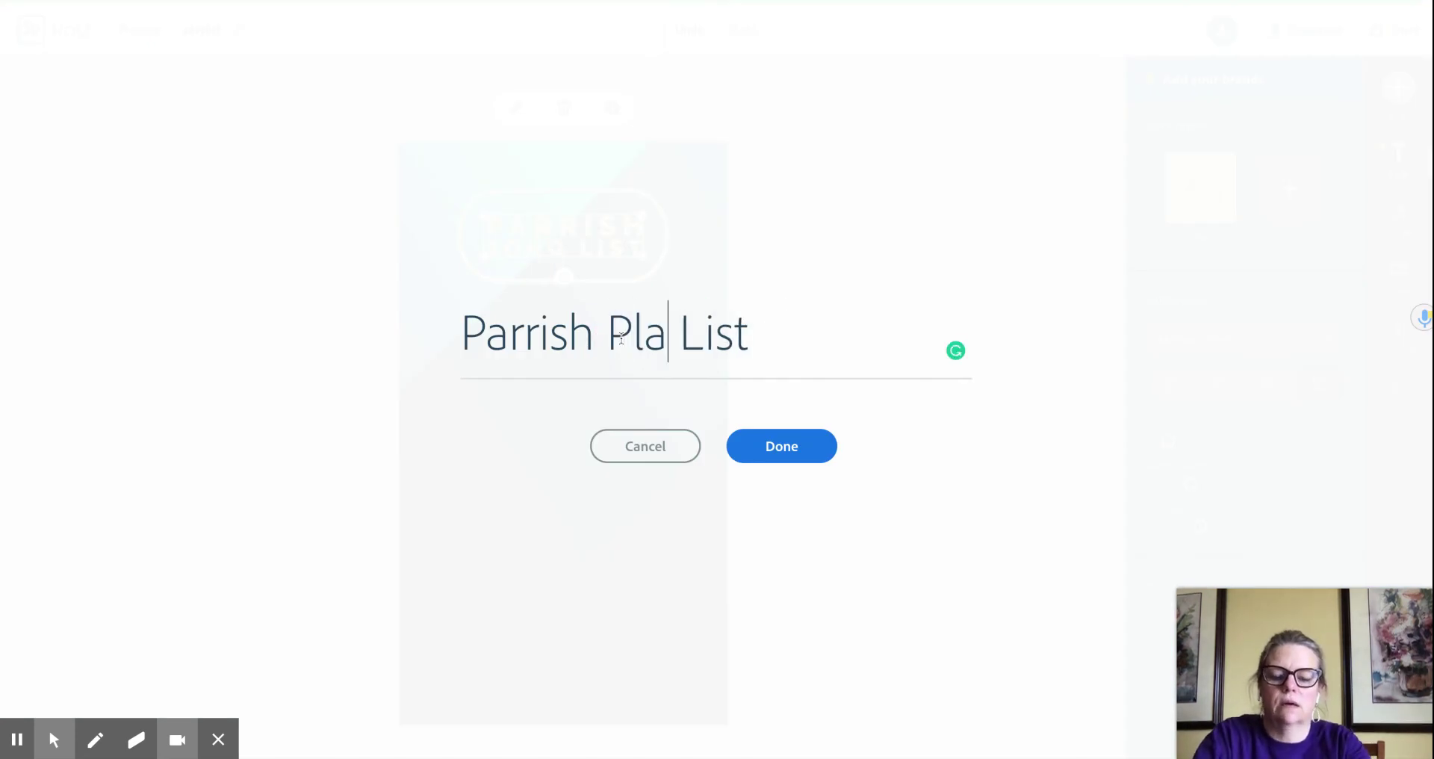
left_click(781, 448)
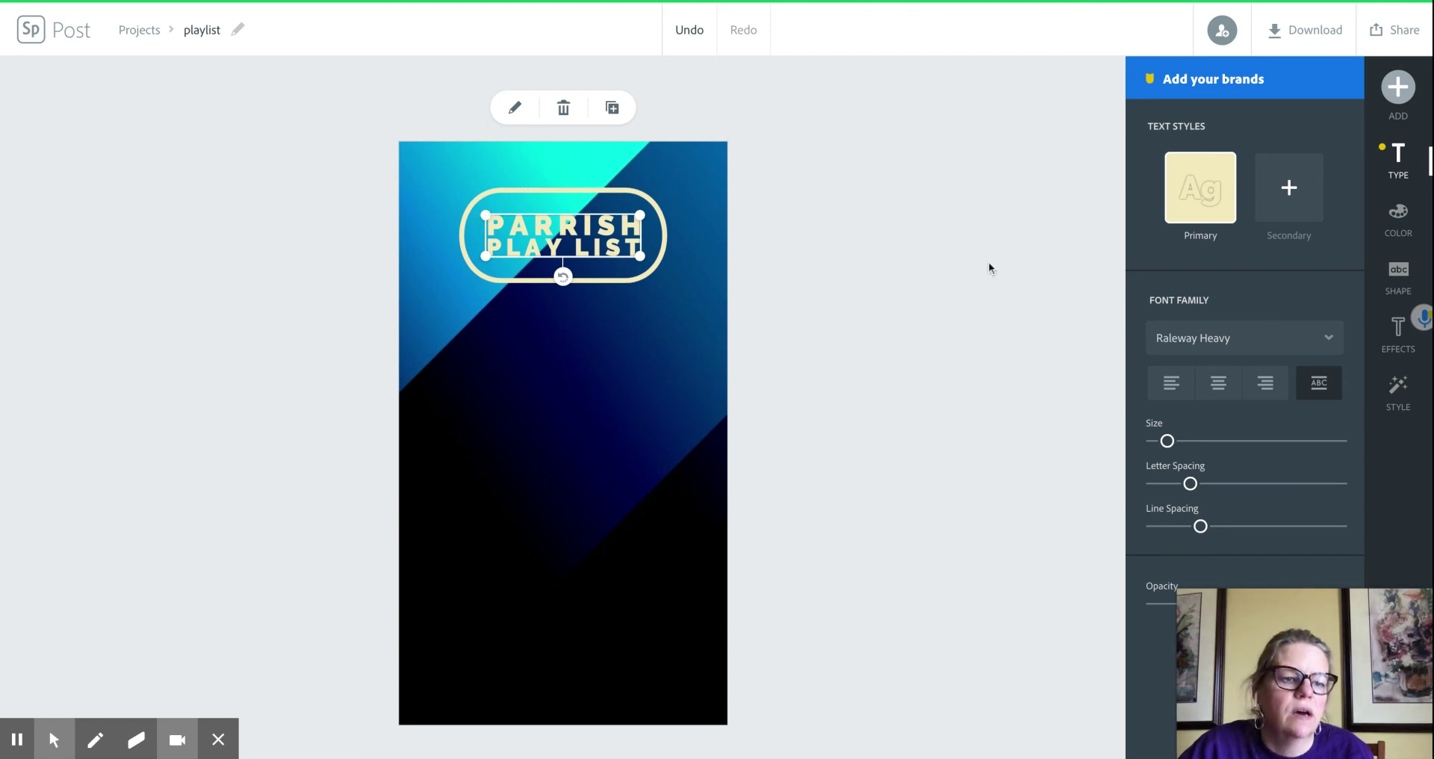
- Apply the suggested yellow and orange color pair to the title, shuffled to give orange letters and a yellow outline
left_click(1394, 222)
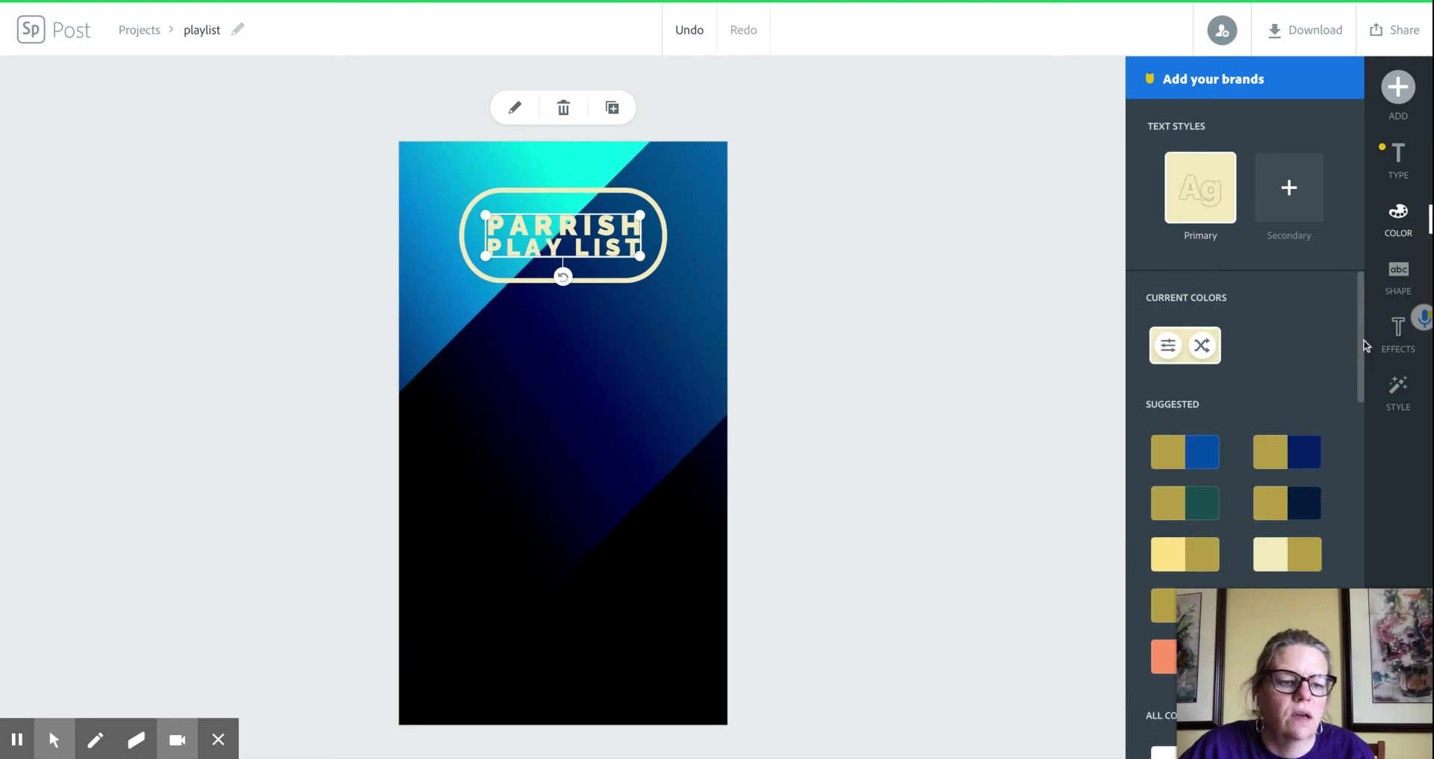
left_click_drag(1364, 345, 1361, 382)
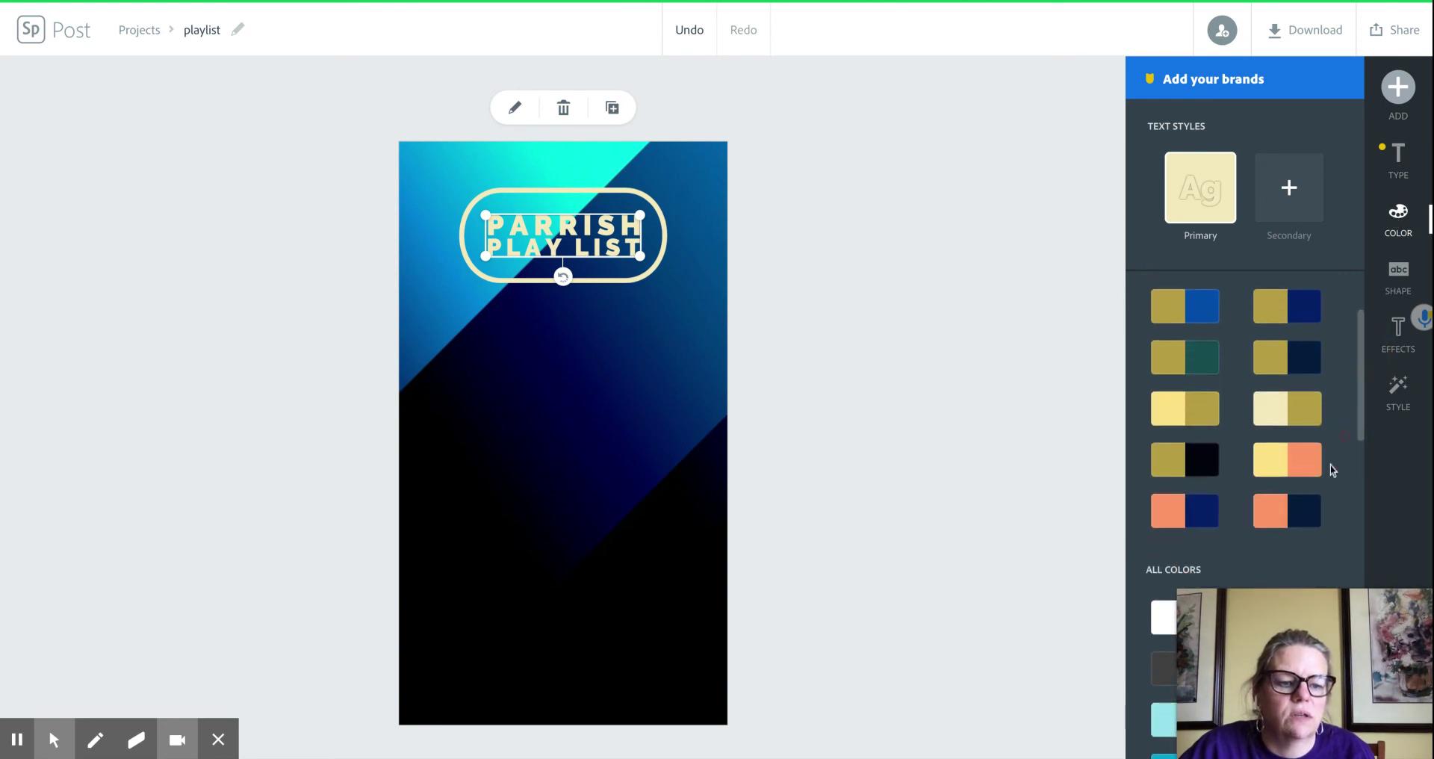
left_click(1310, 470)
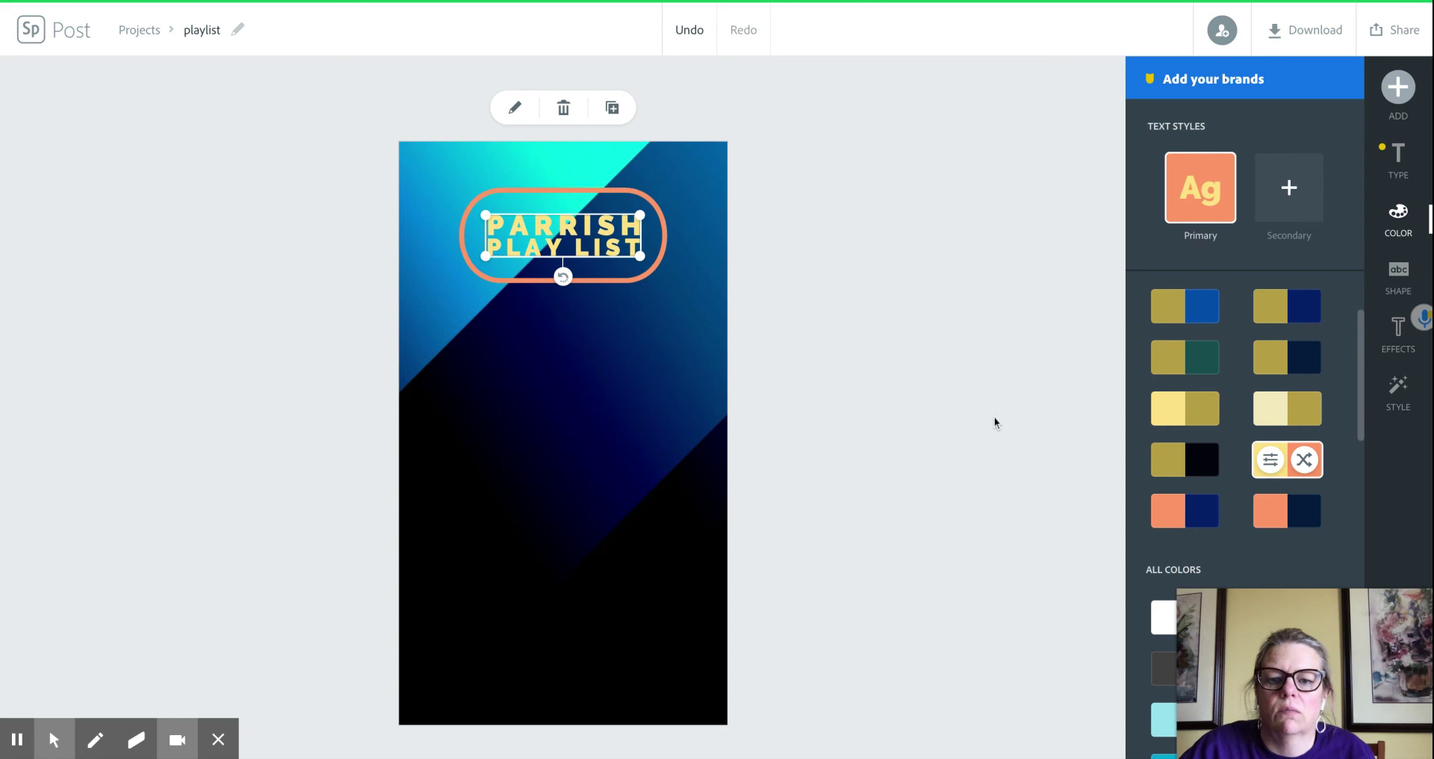
left_click(1303, 461)
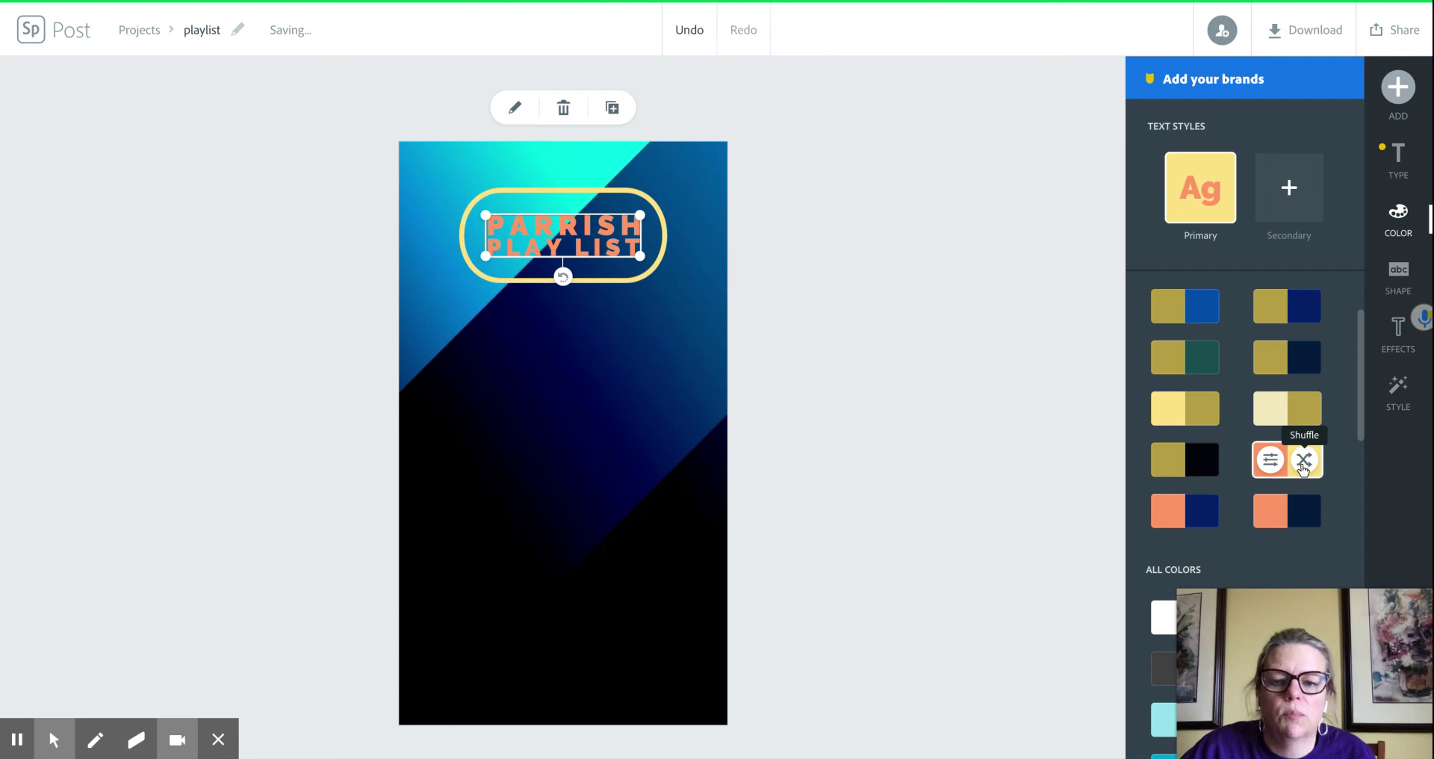
- Move the outlined title slightly higher, close to the story's upper edge, keeping its wording, and deselect it
left_click(999, 425)
left_click(583, 272)
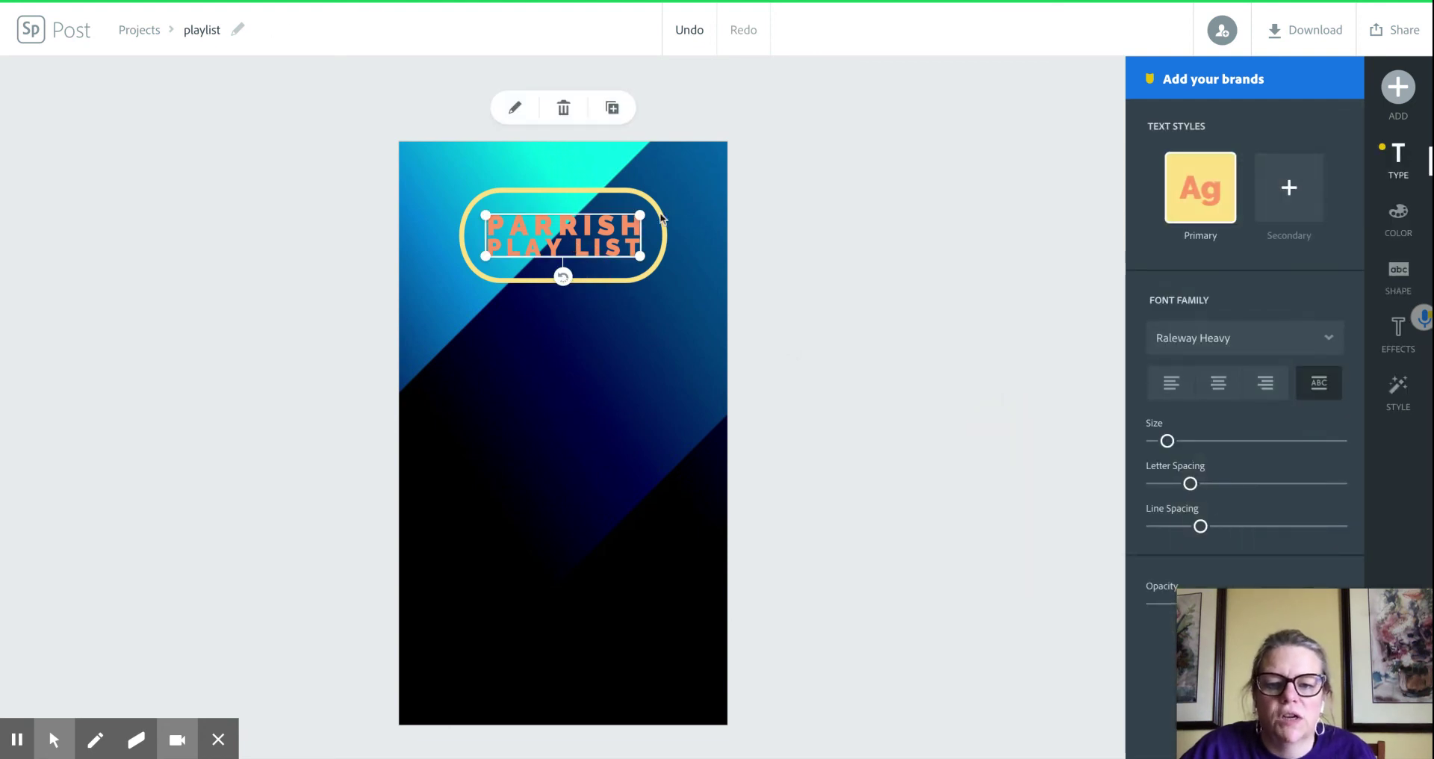
left_click_drag(661, 218, 659, 188)
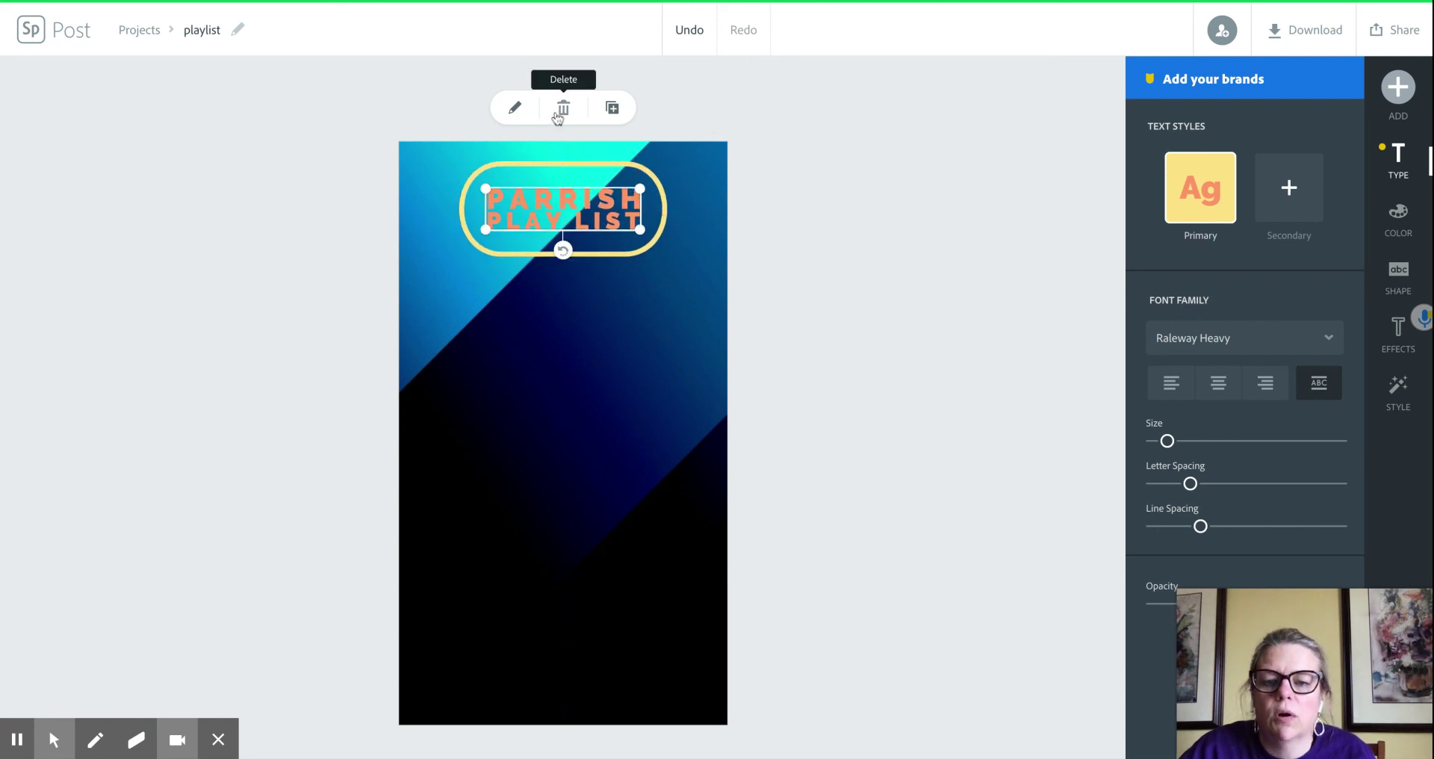
left_click(516, 112)
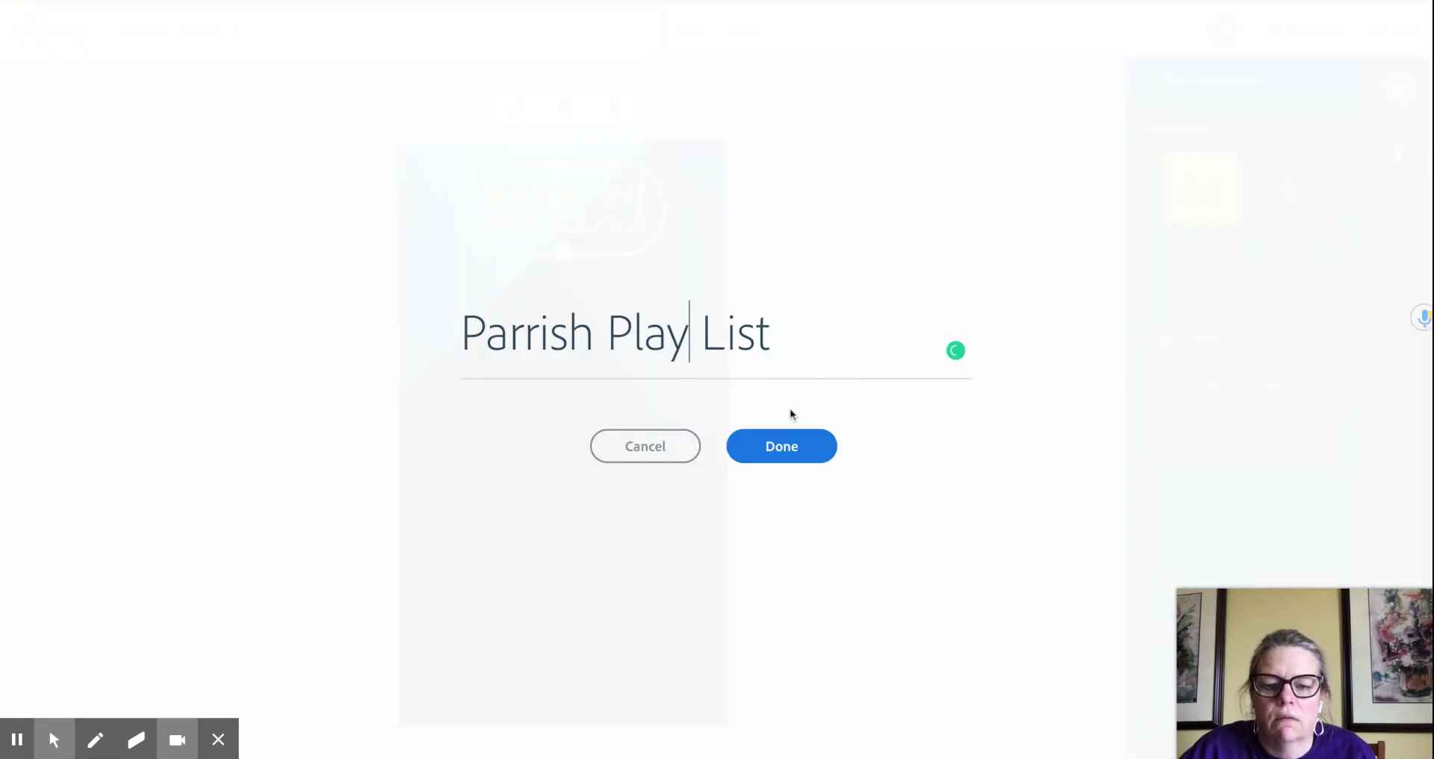
left_click(776, 459)
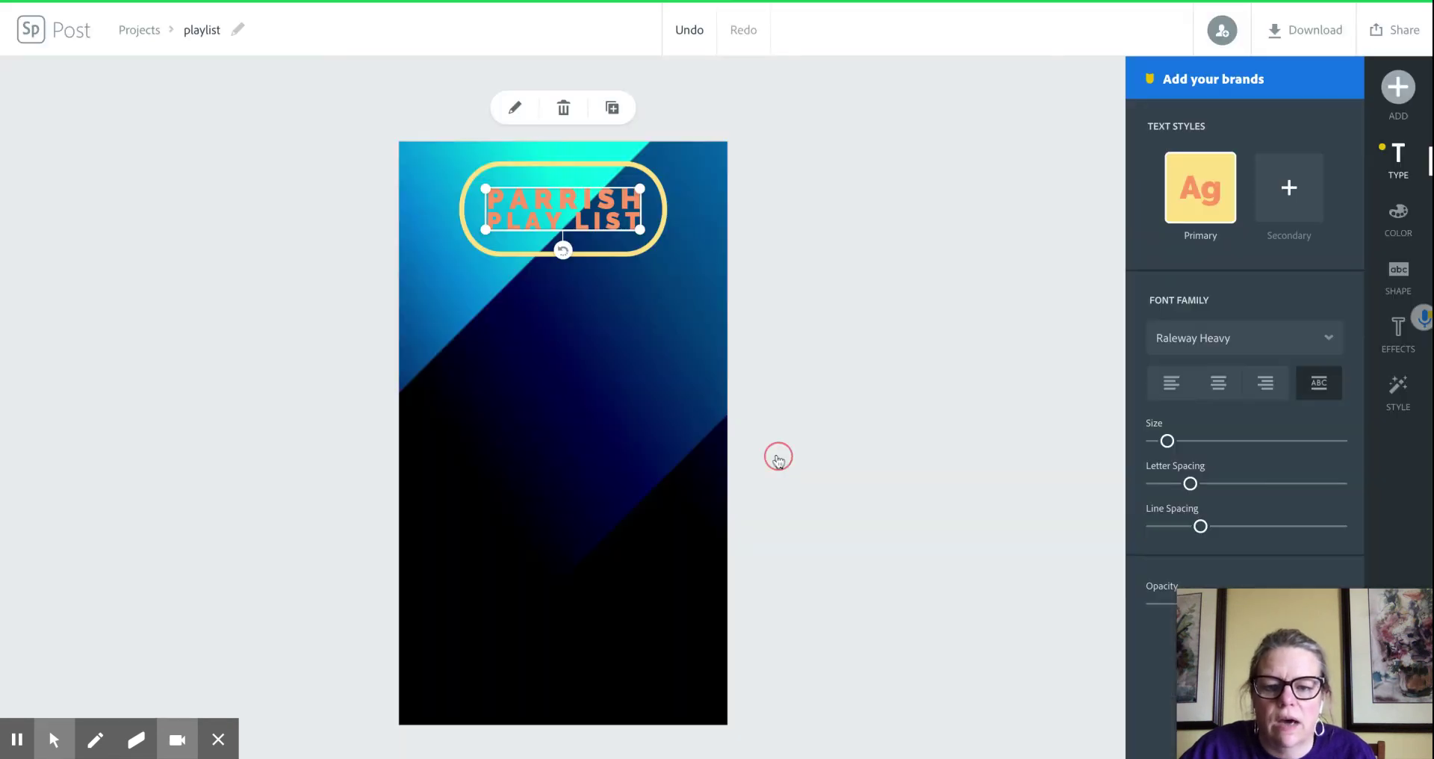
left_click(956, 342)
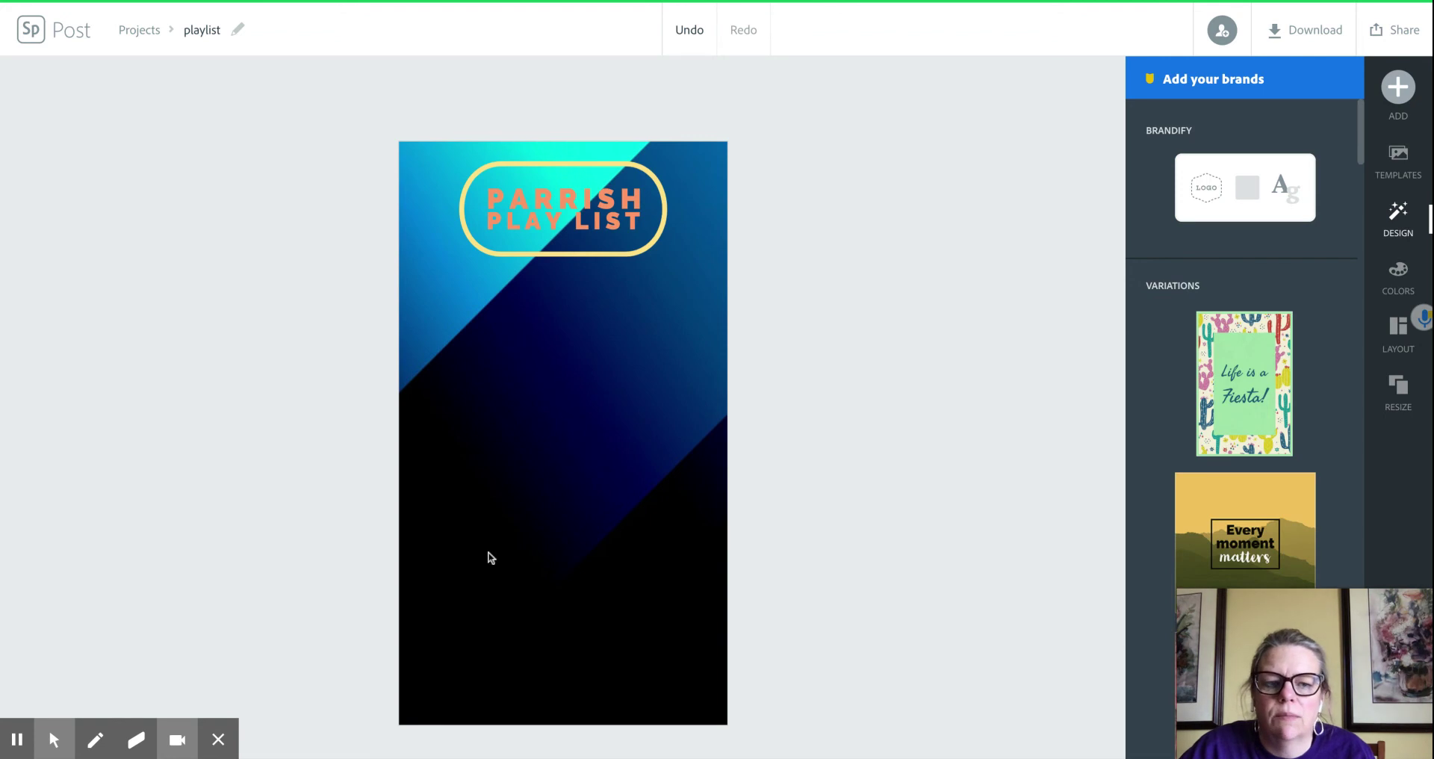
- Add a text block from scratch reading "Don't Stand So Close to Me" to the story
left_click(1398, 88)
left_click(1151, 101)
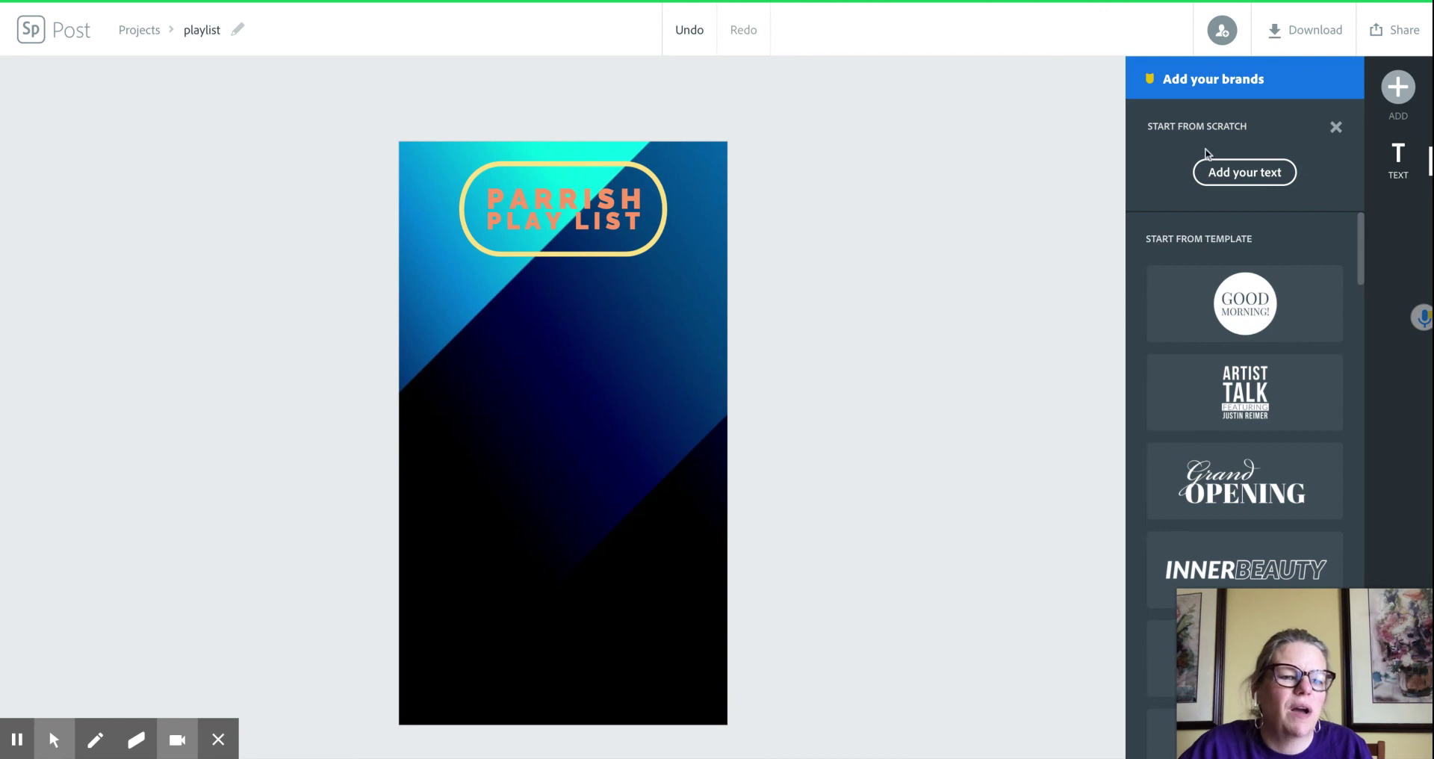
left_click(1226, 173)
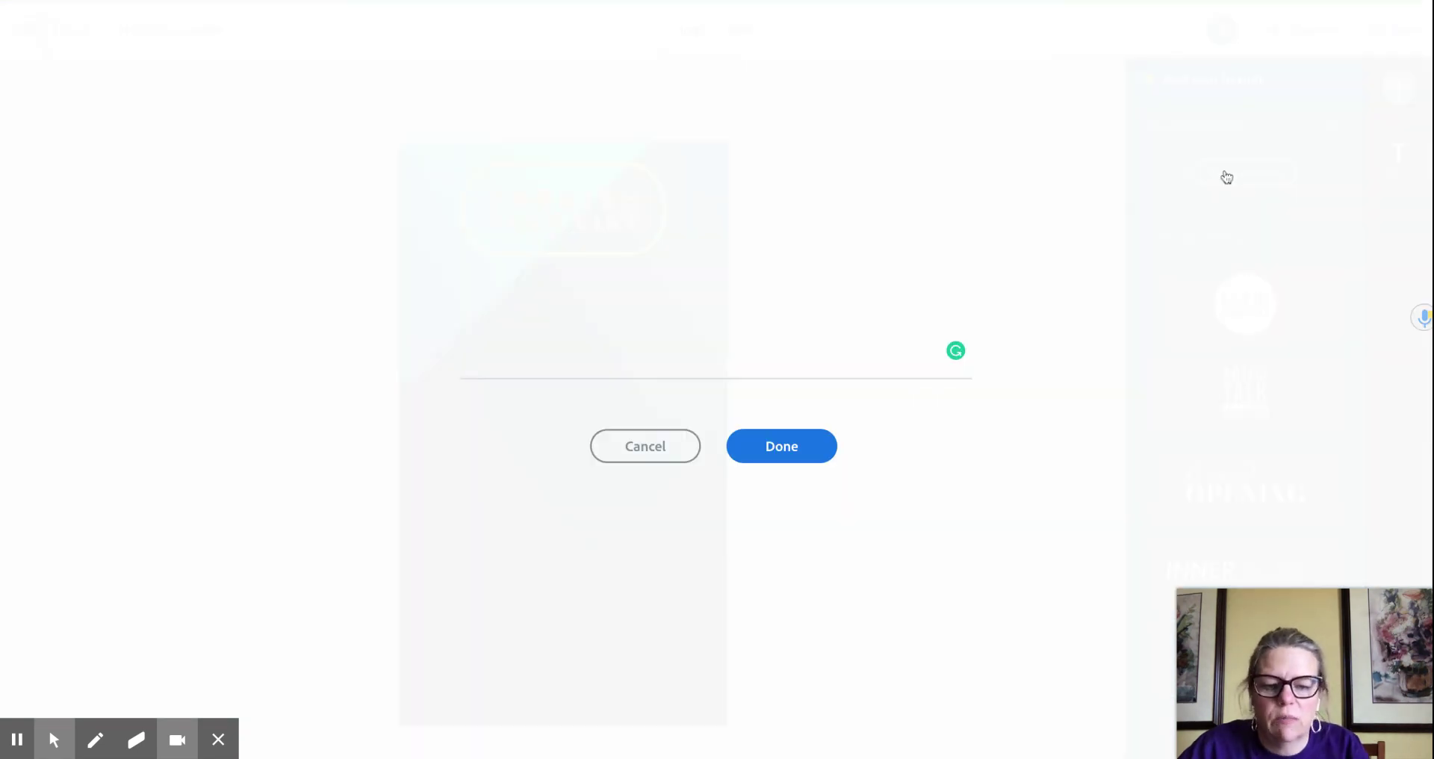
type("Don")
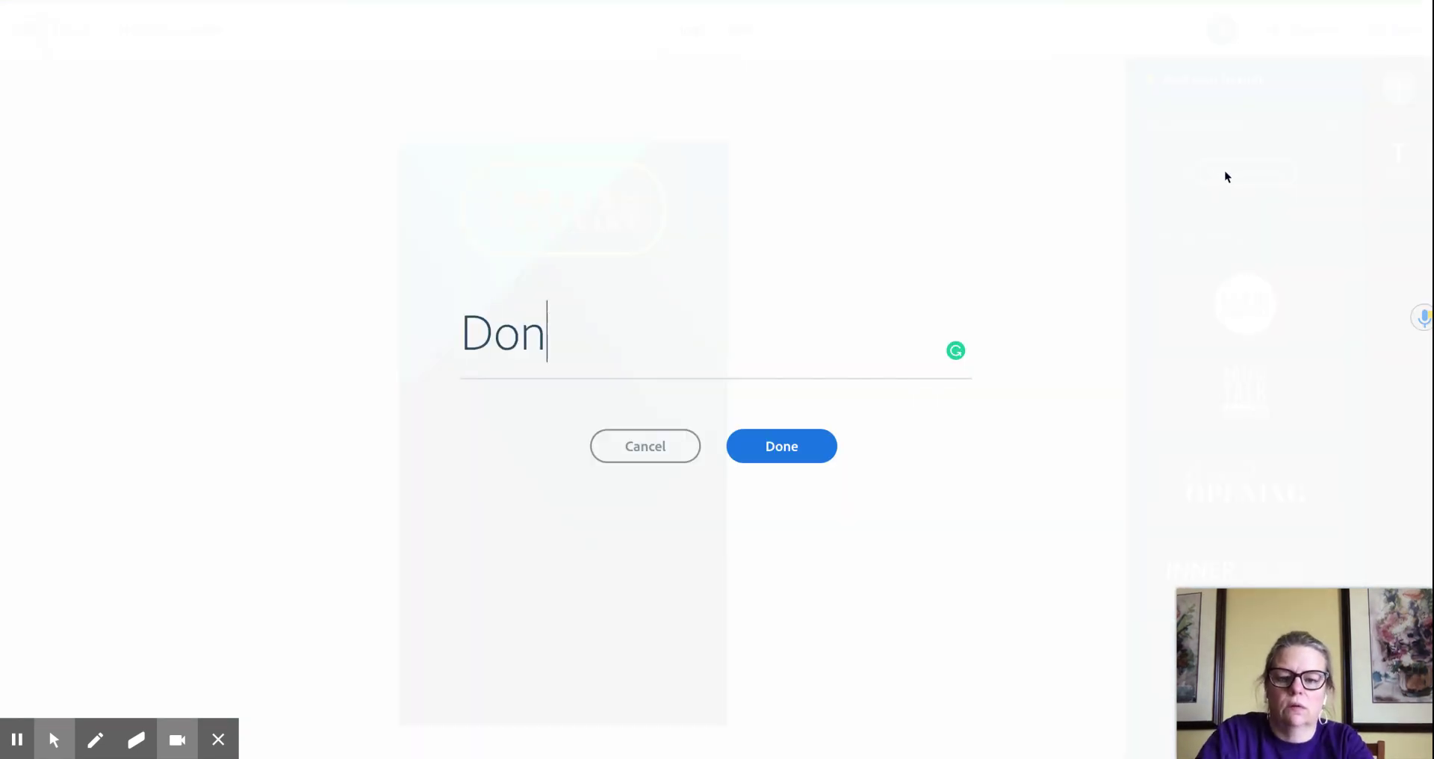
type("'t Stand So Clos to Me")
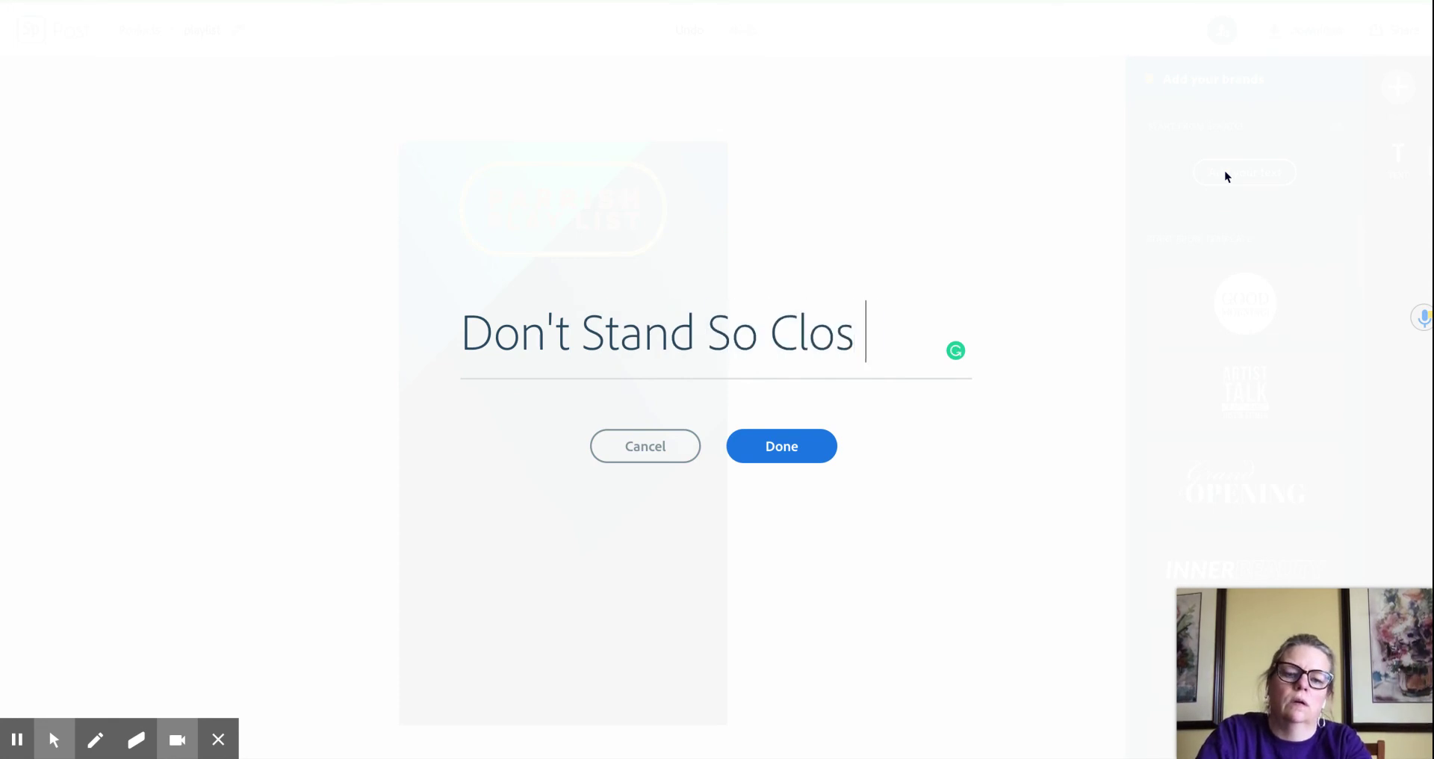
key("BackSpace")
key("BackSpace")
key("BackSpace")
key("BackSpace")
key("BackSpace")
key("BackSpace")
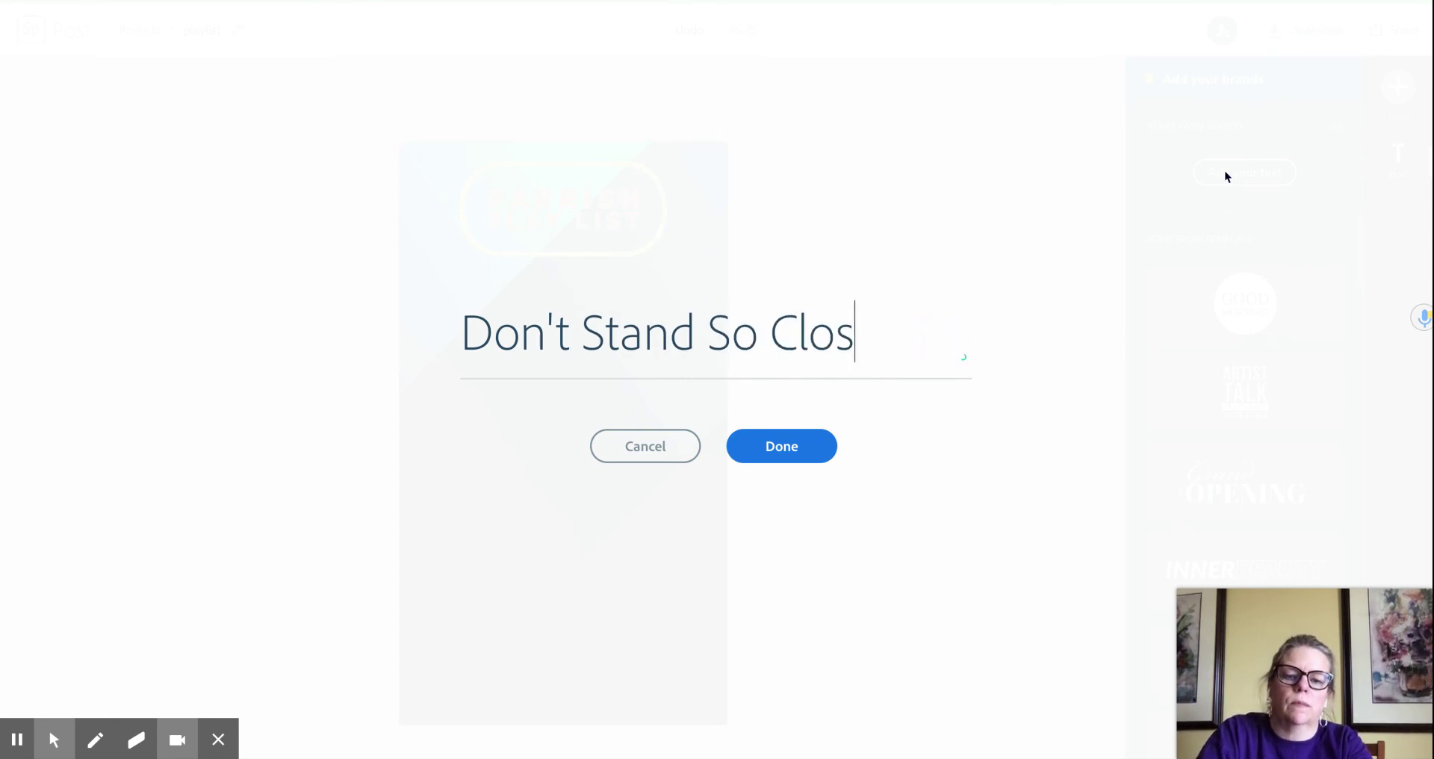
type("e to Me")
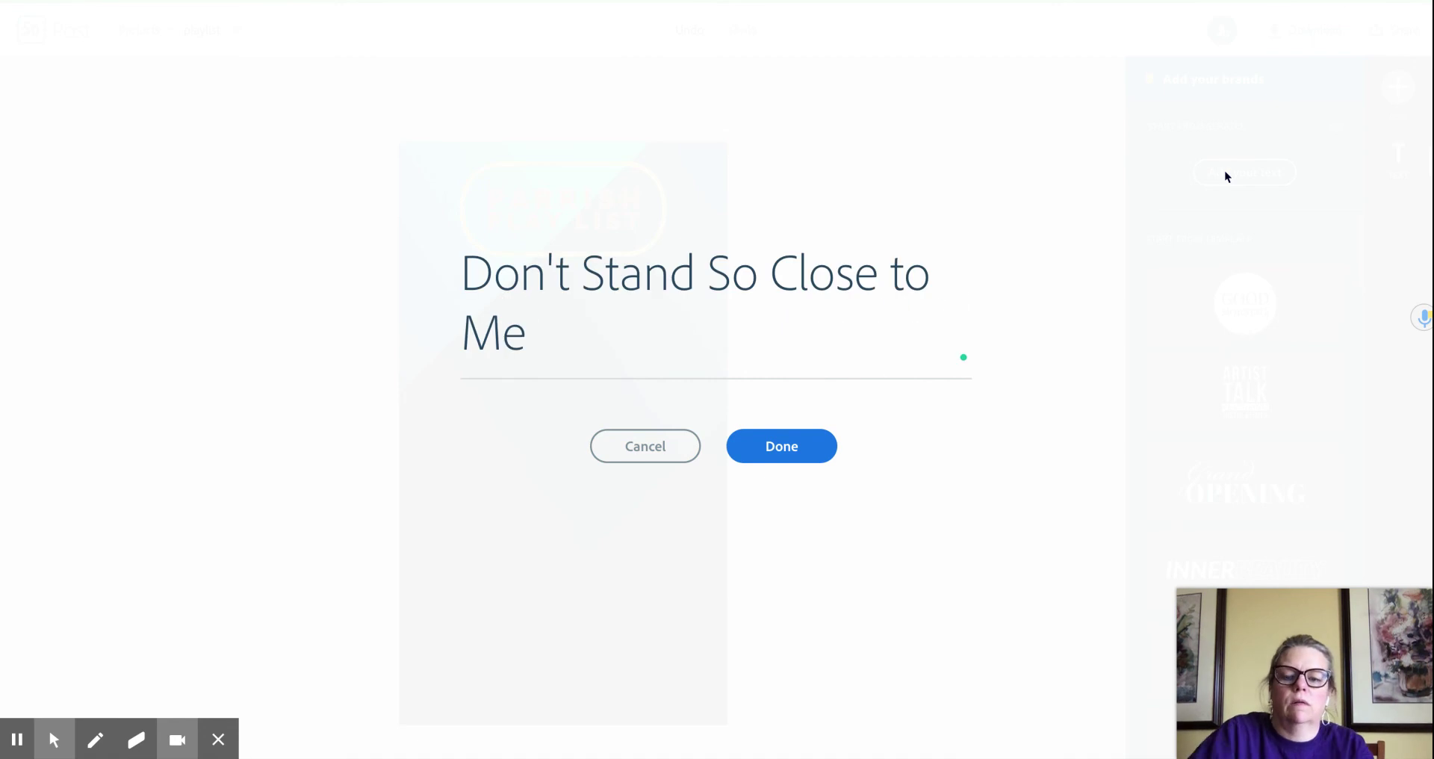
left_click(780, 447)
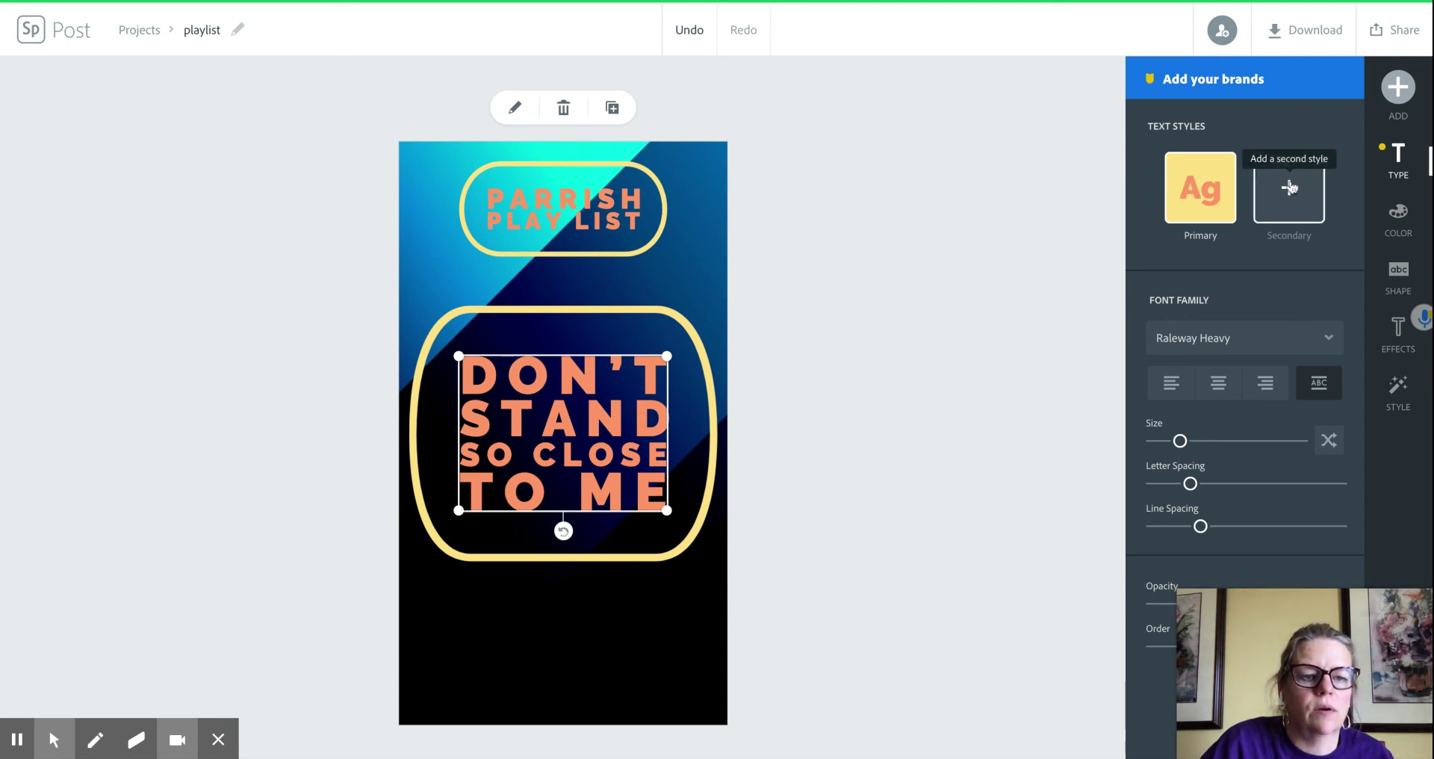
- Try a secondary text style on the word "DON'T", then delete the whole song title text block
left_click(1292, 188)
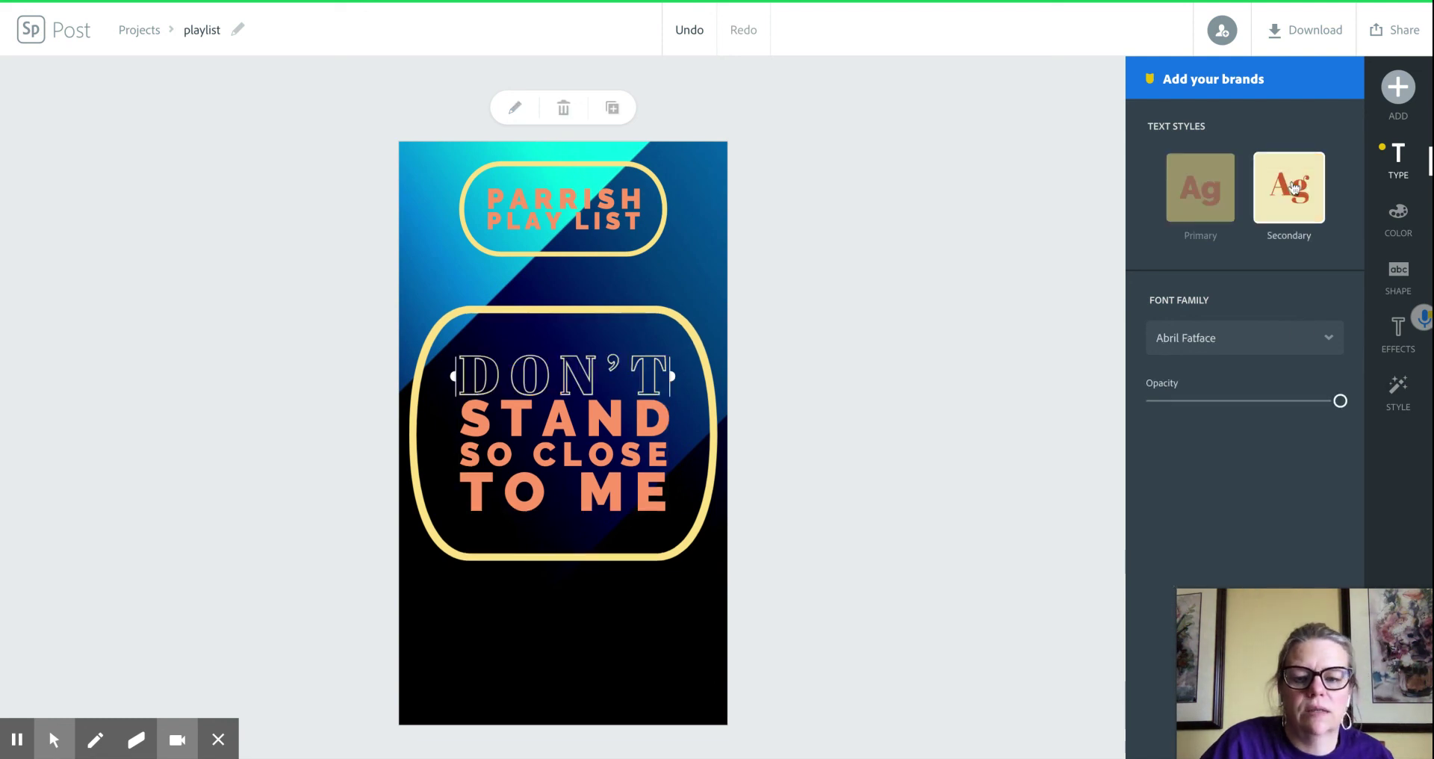
left_click(1220, 186)
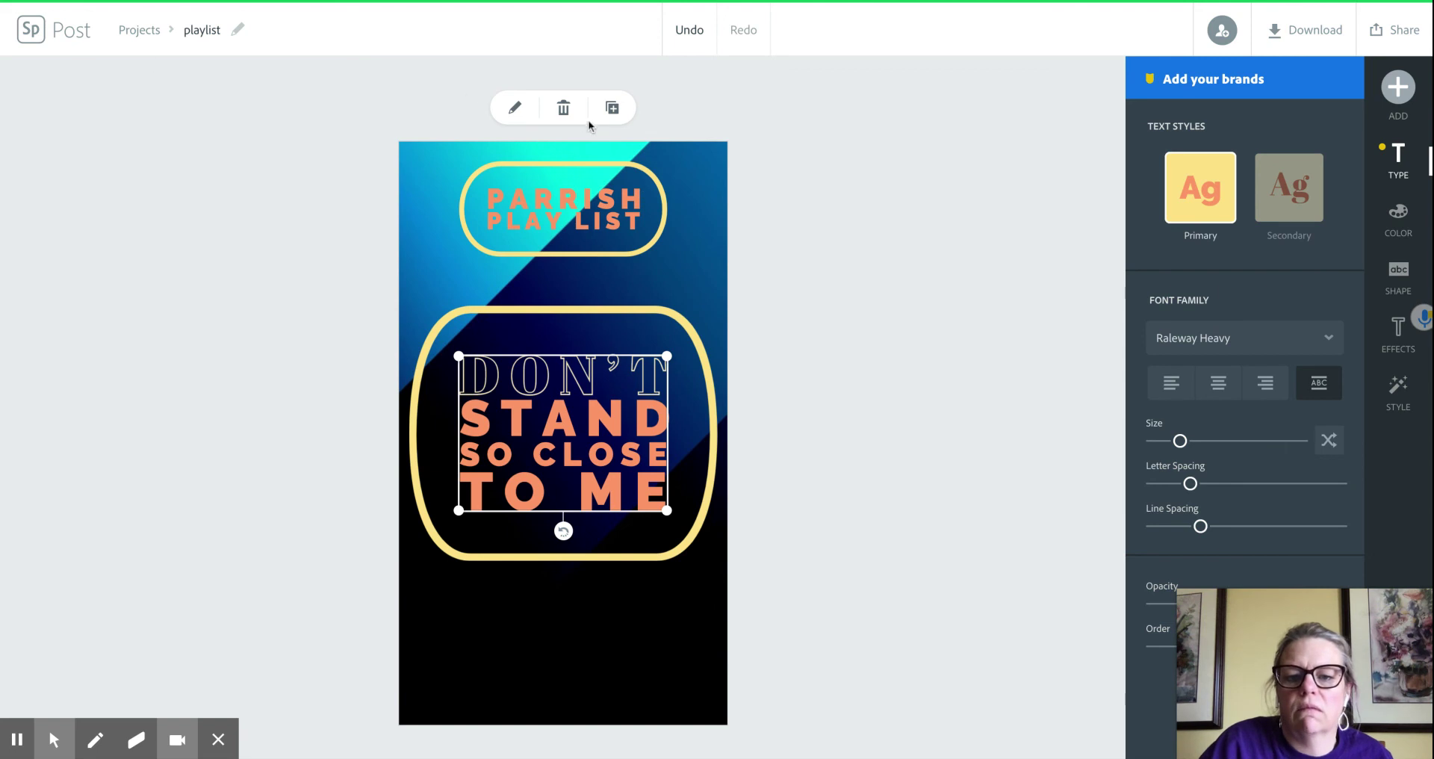
left_click(563, 108)
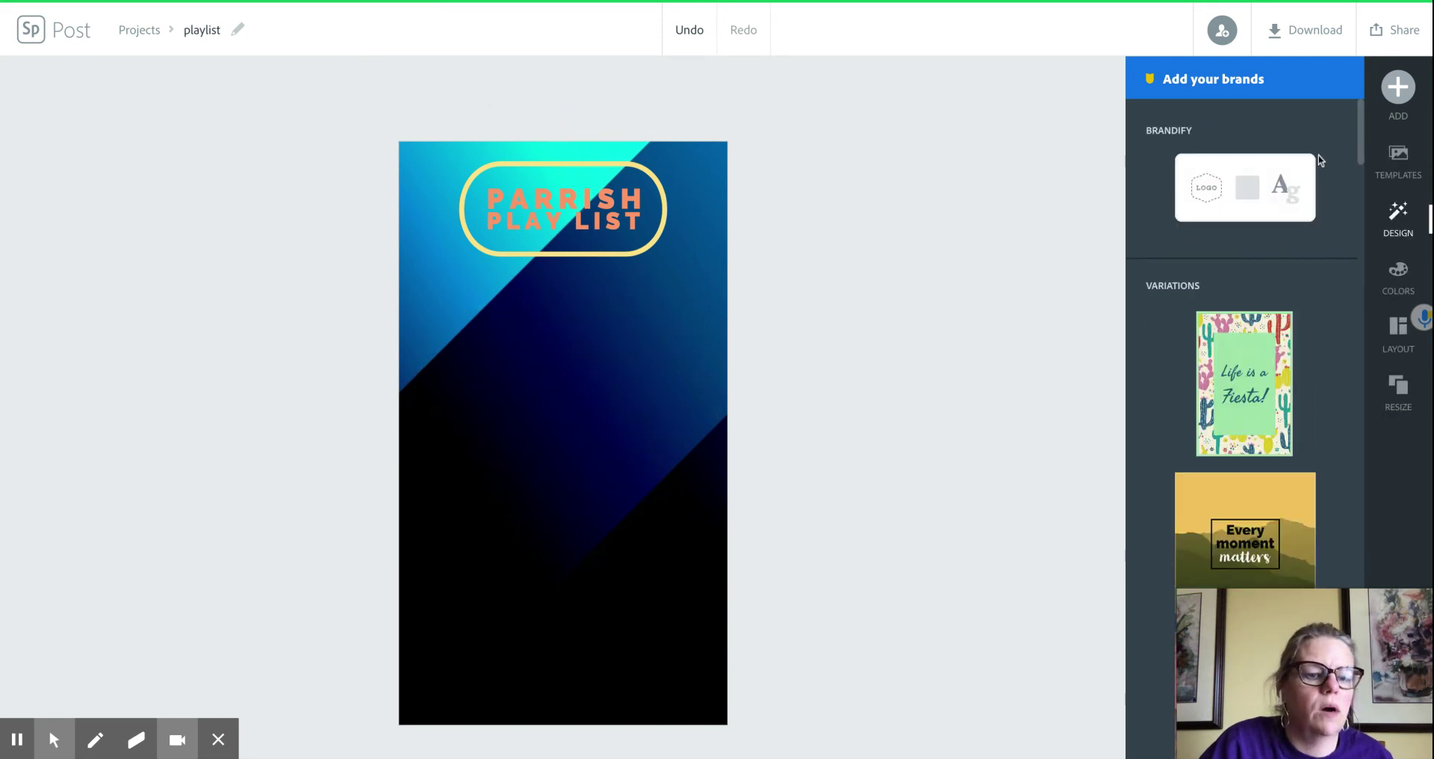
- Add a new text block from scratch reading "Don't Stand So Close to Me" to the story
left_click(1397, 88)
left_click(1147, 101)
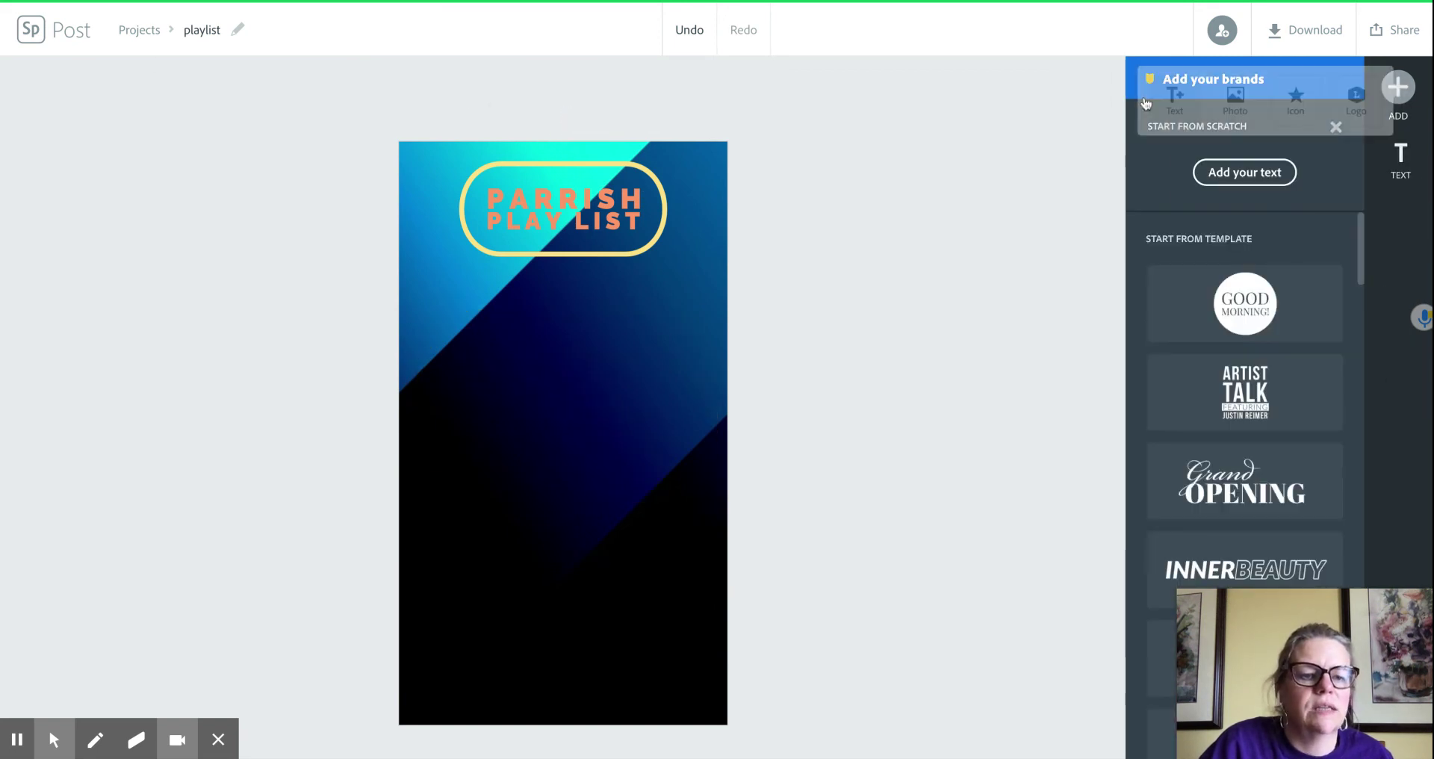
left_click(1361, 244)
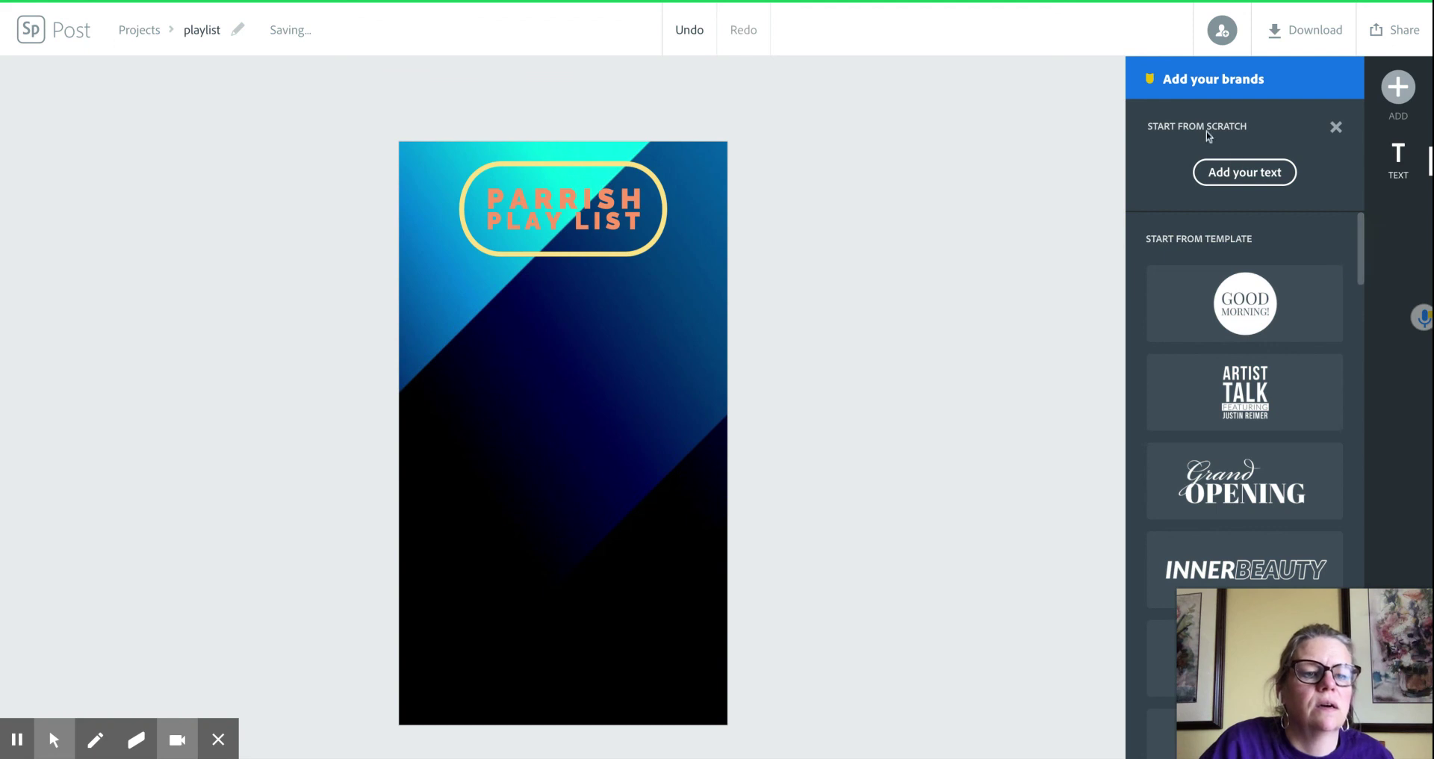
left_click(1246, 173)
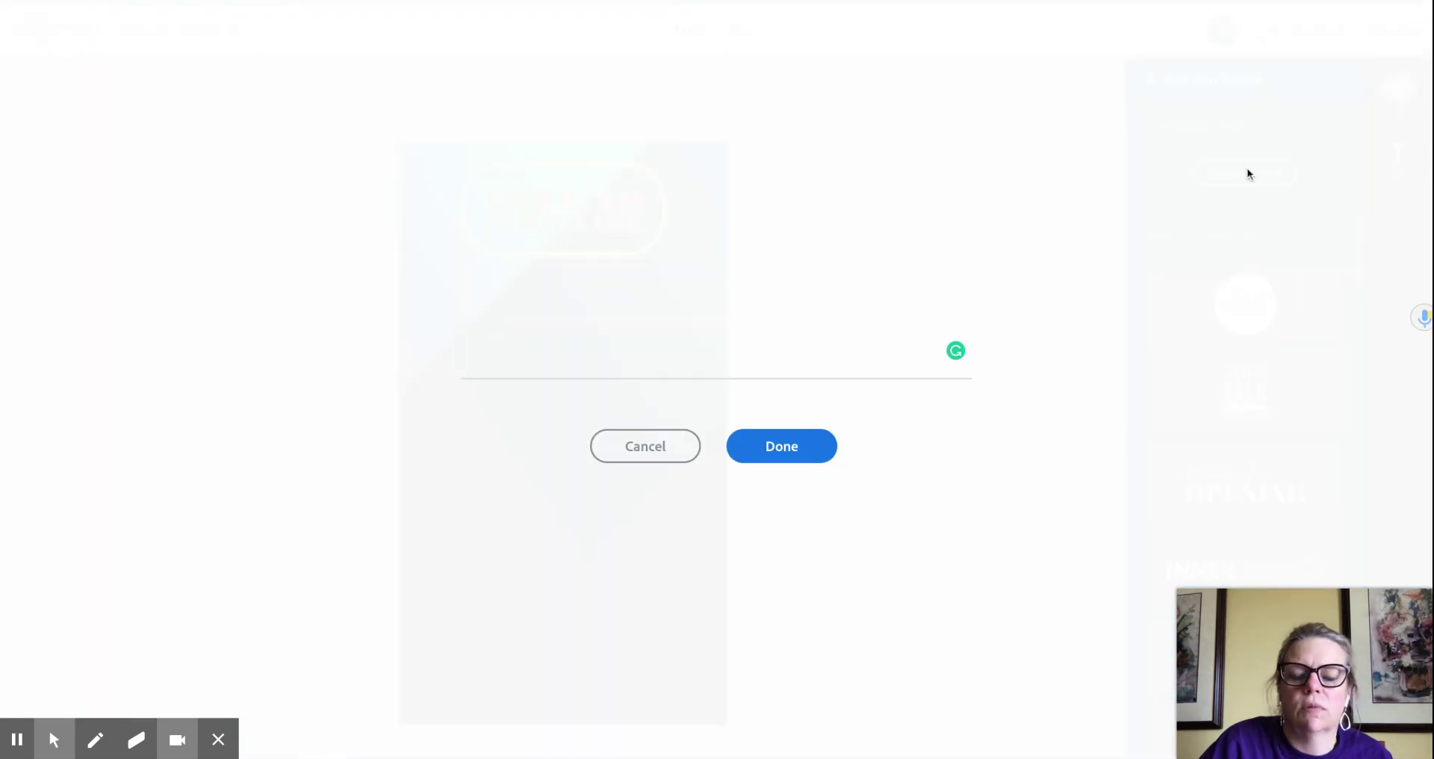
type("Don't ")
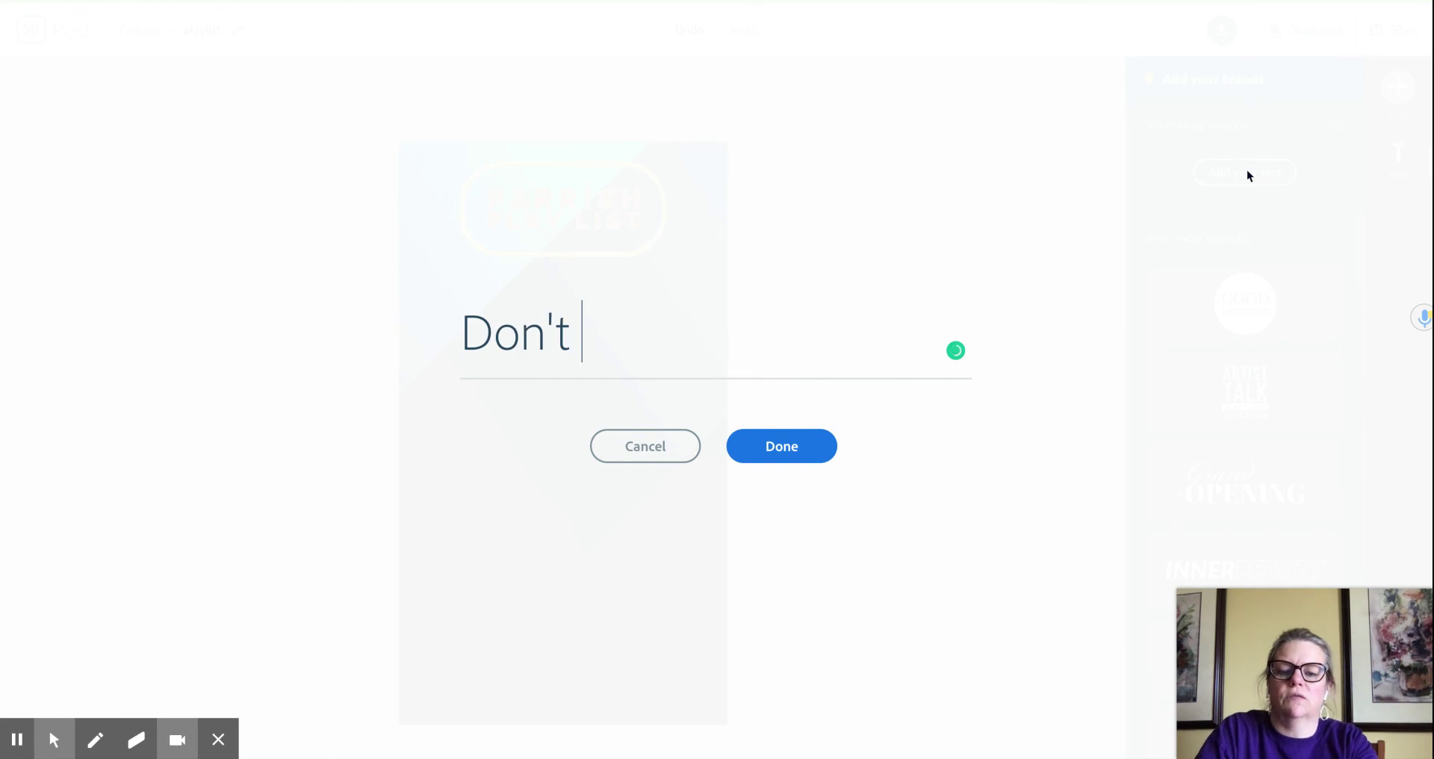
type("Stand d")
key("BackSpace")
type("So Close")
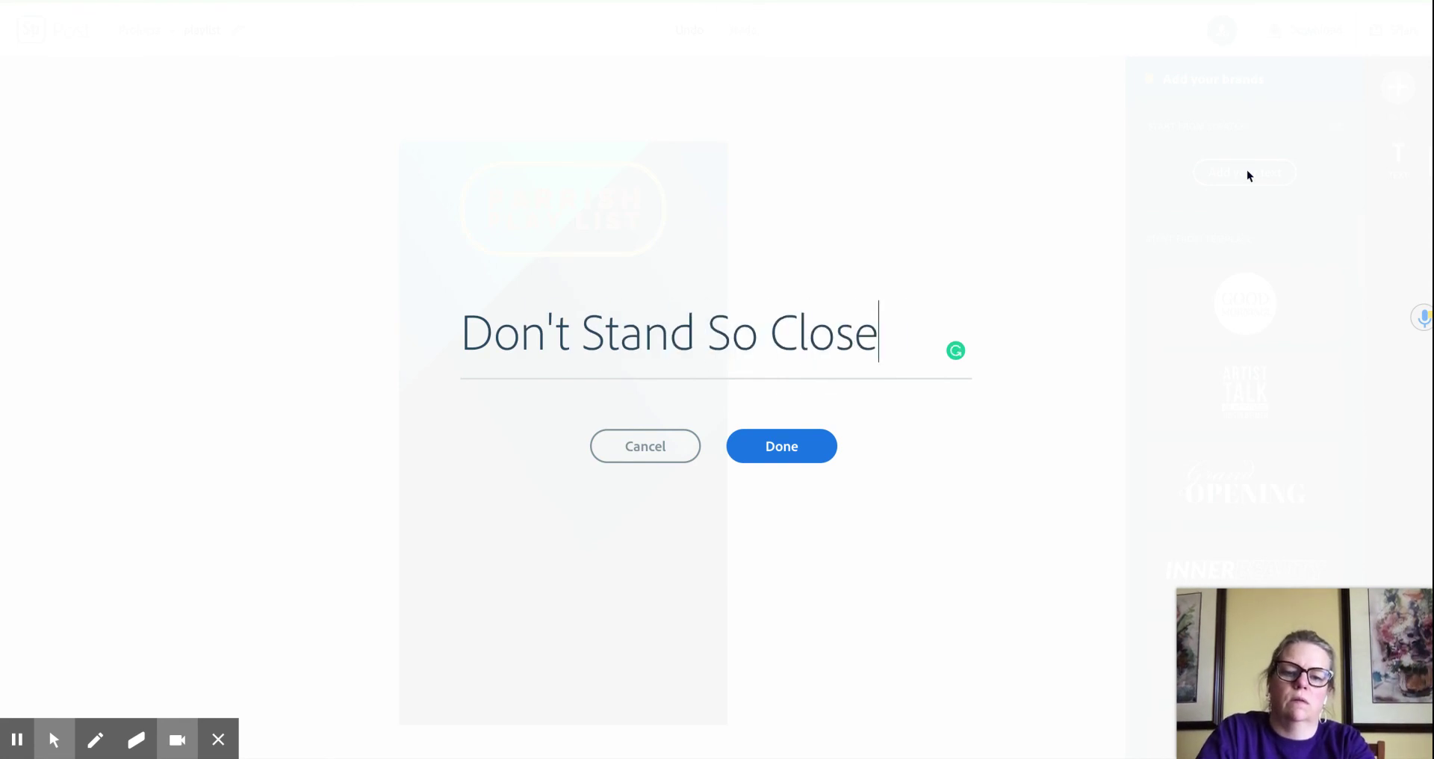
type(" to Med")
key("BackSpace")
key("Return")
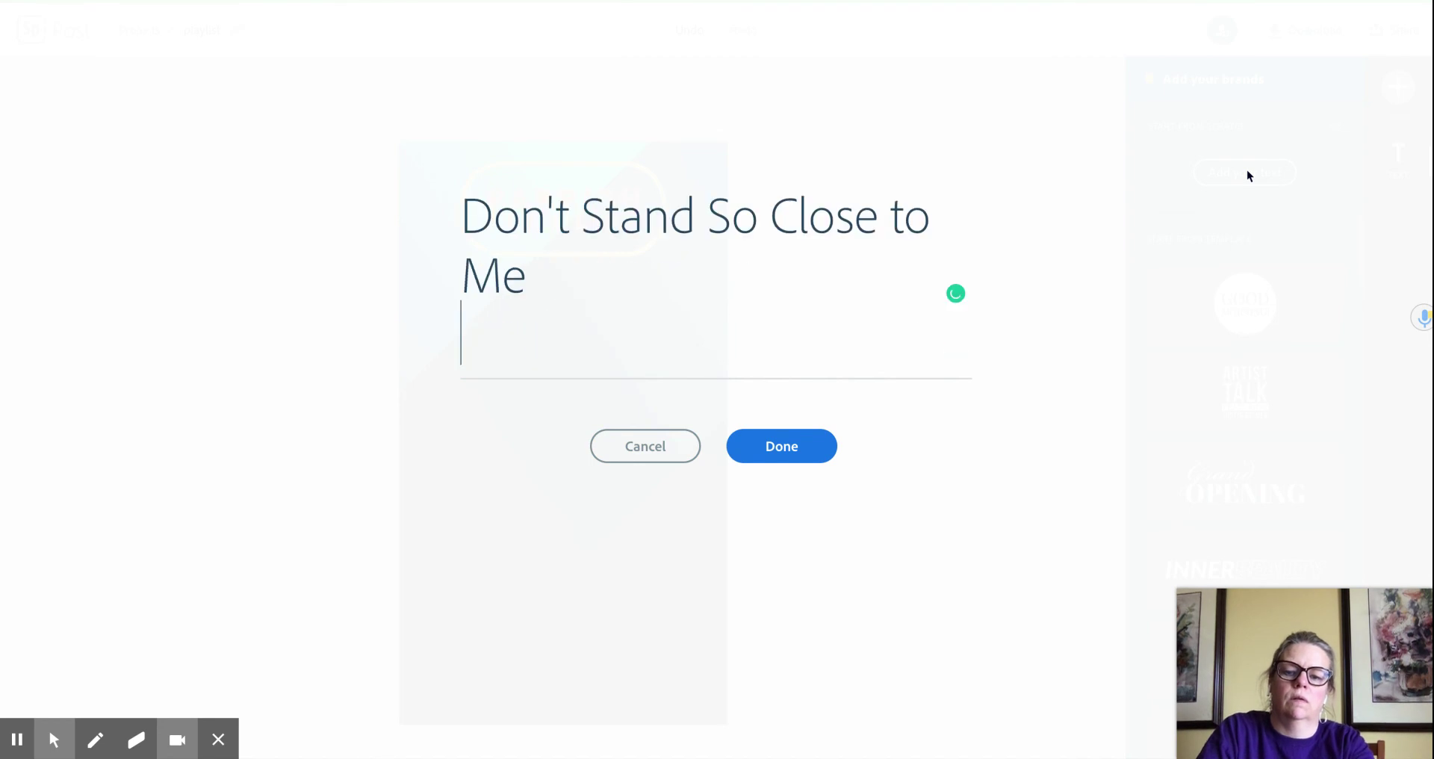
left_click(780, 452)
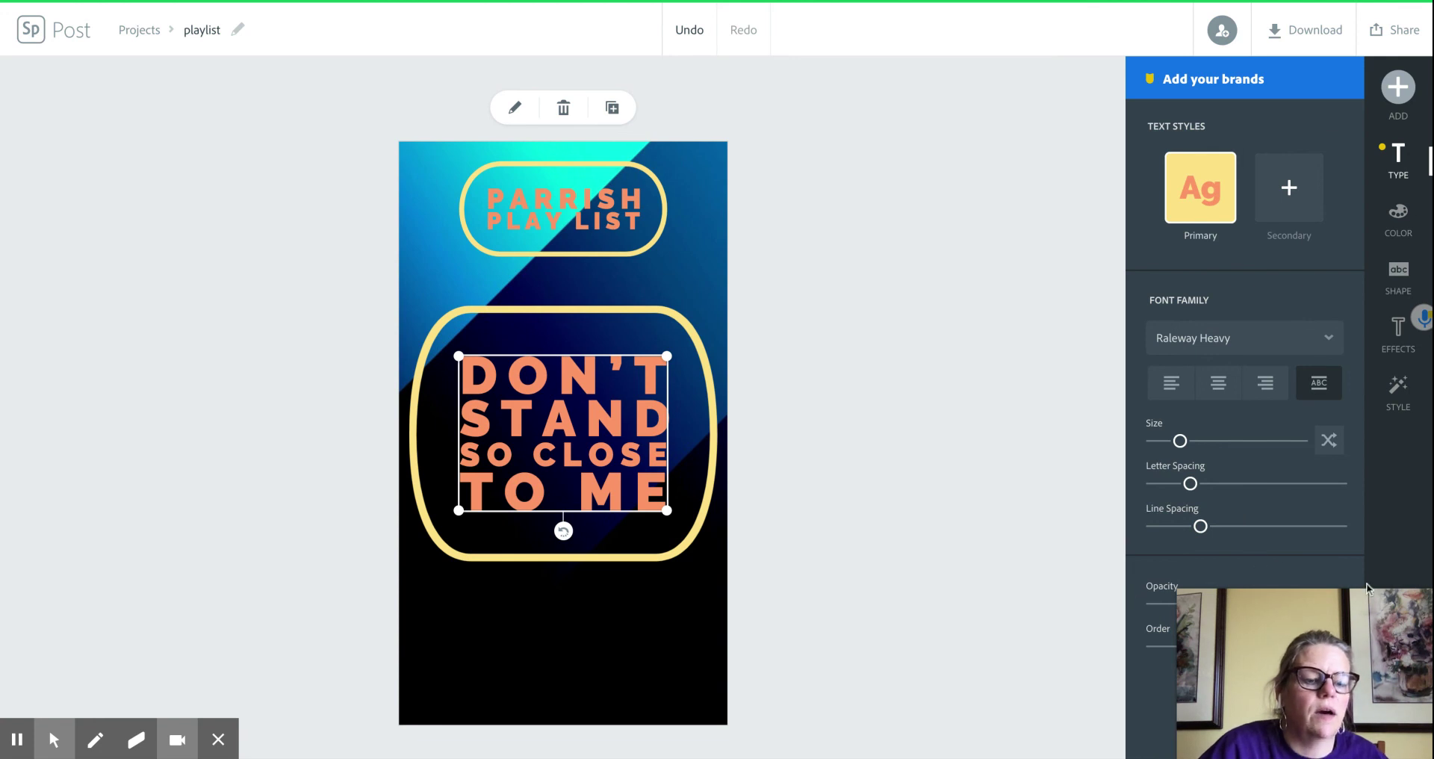
- Remove the backing shape from the song title text and set its text effect to None
left_click(1398, 277)
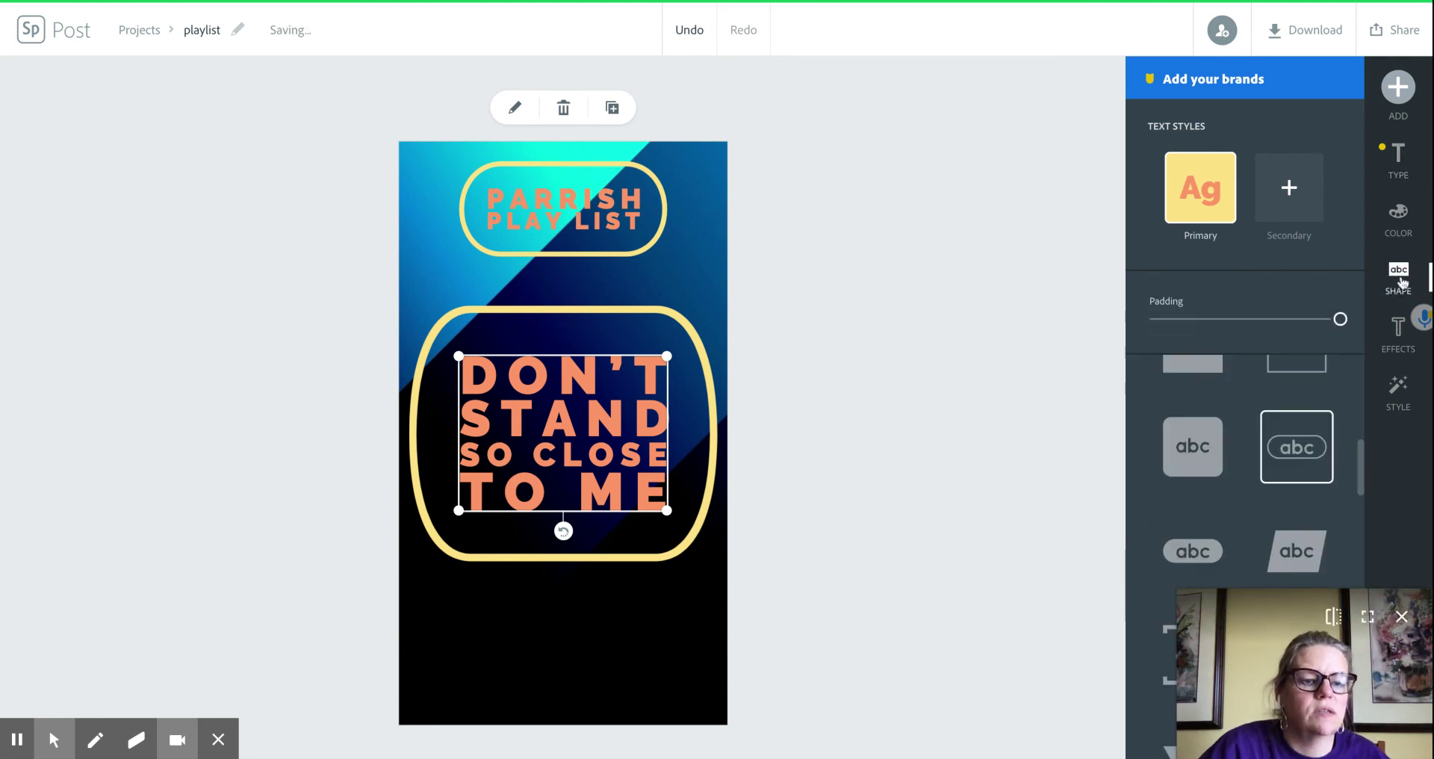
left_click_drag(1362, 502, 1359, 351)
left_click(1192, 350)
left_click(1398, 332)
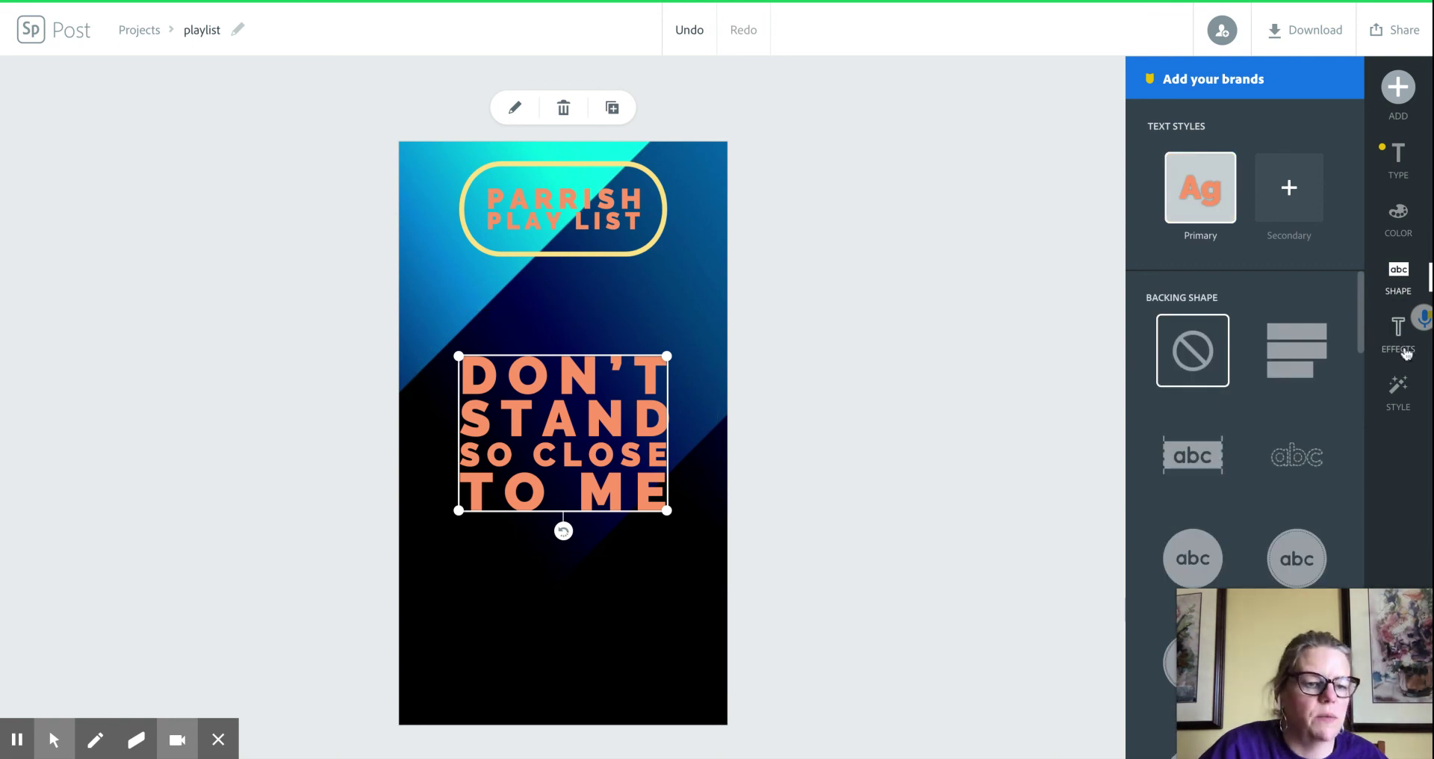
left_click_drag(1361, 465, 1367, 458)
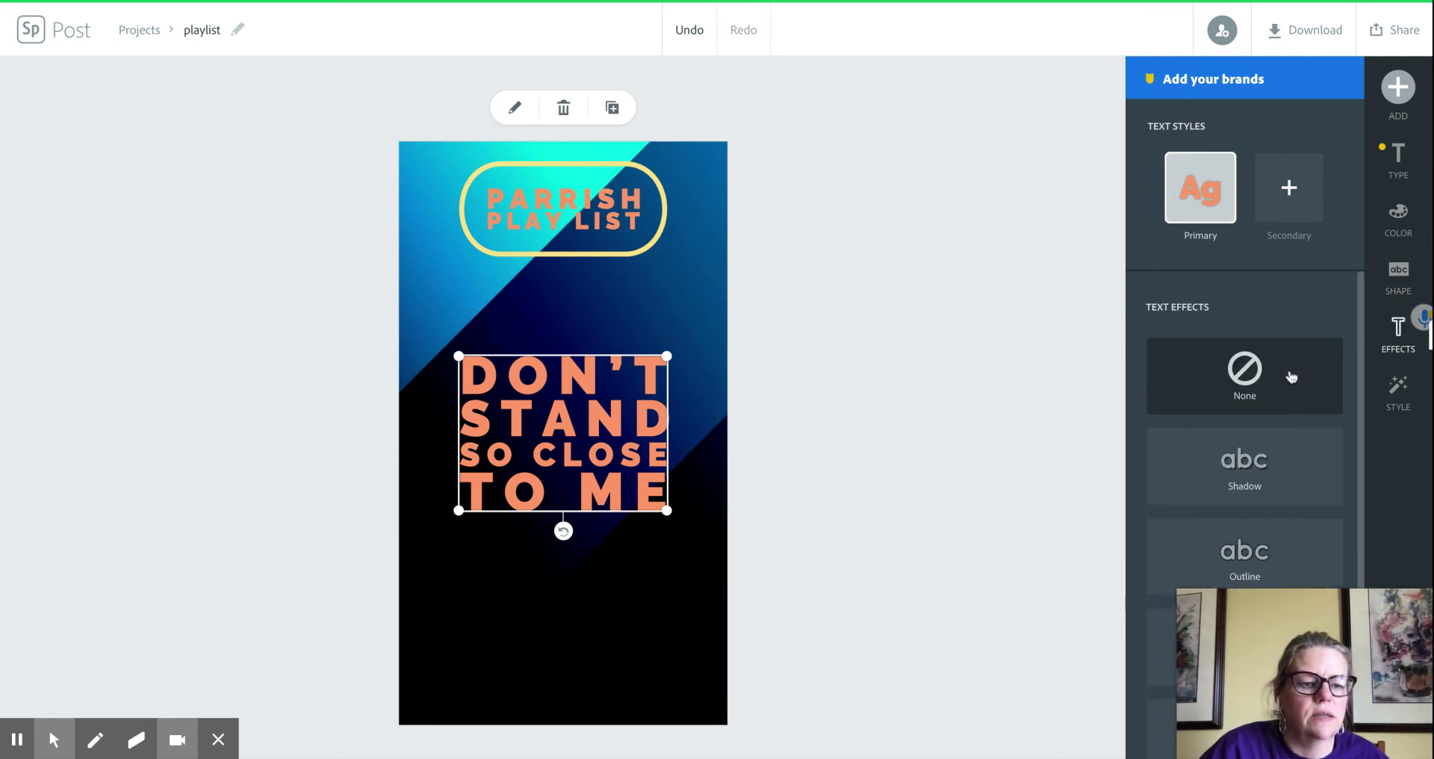
left_click(1285, 378)
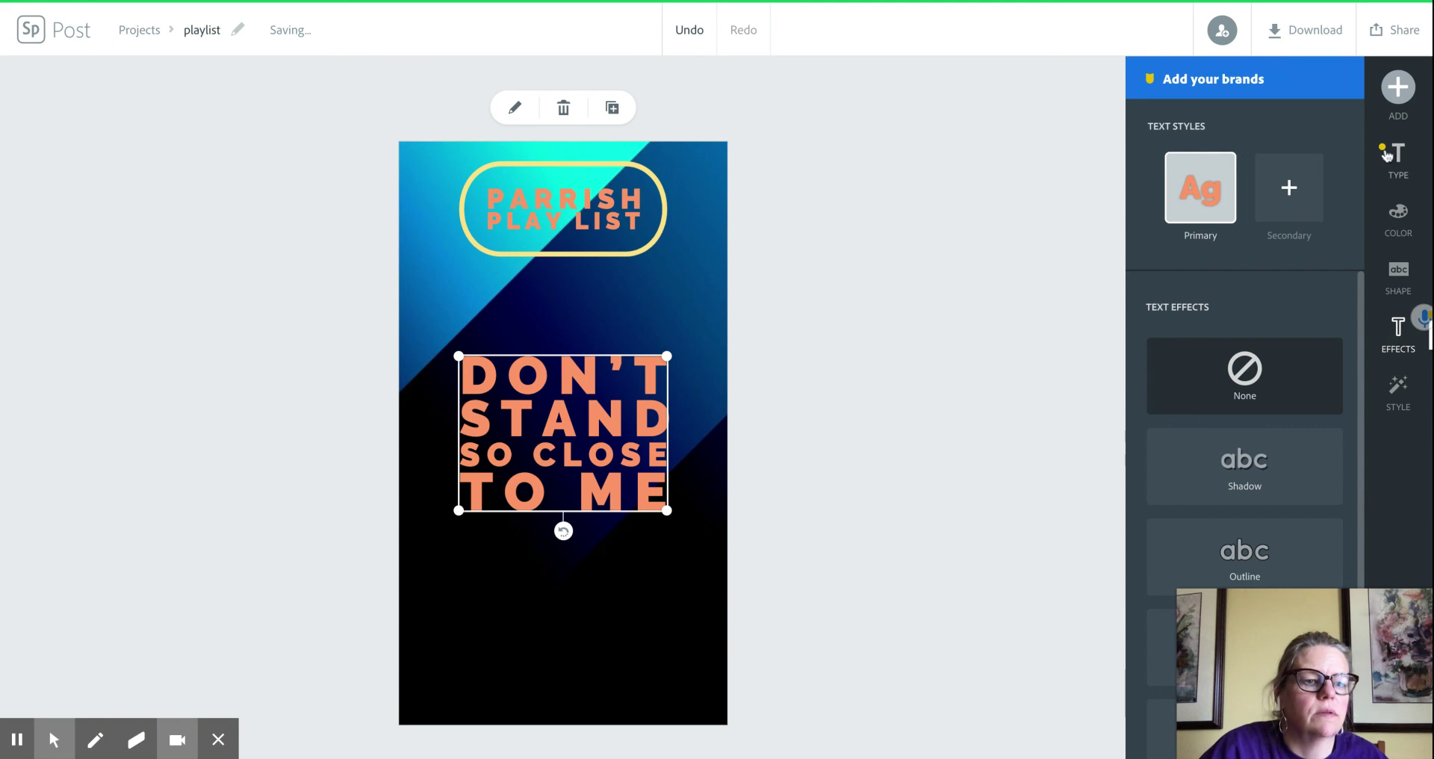
- Left-align the song title text and reduce its font size
left_click(1392, 155)
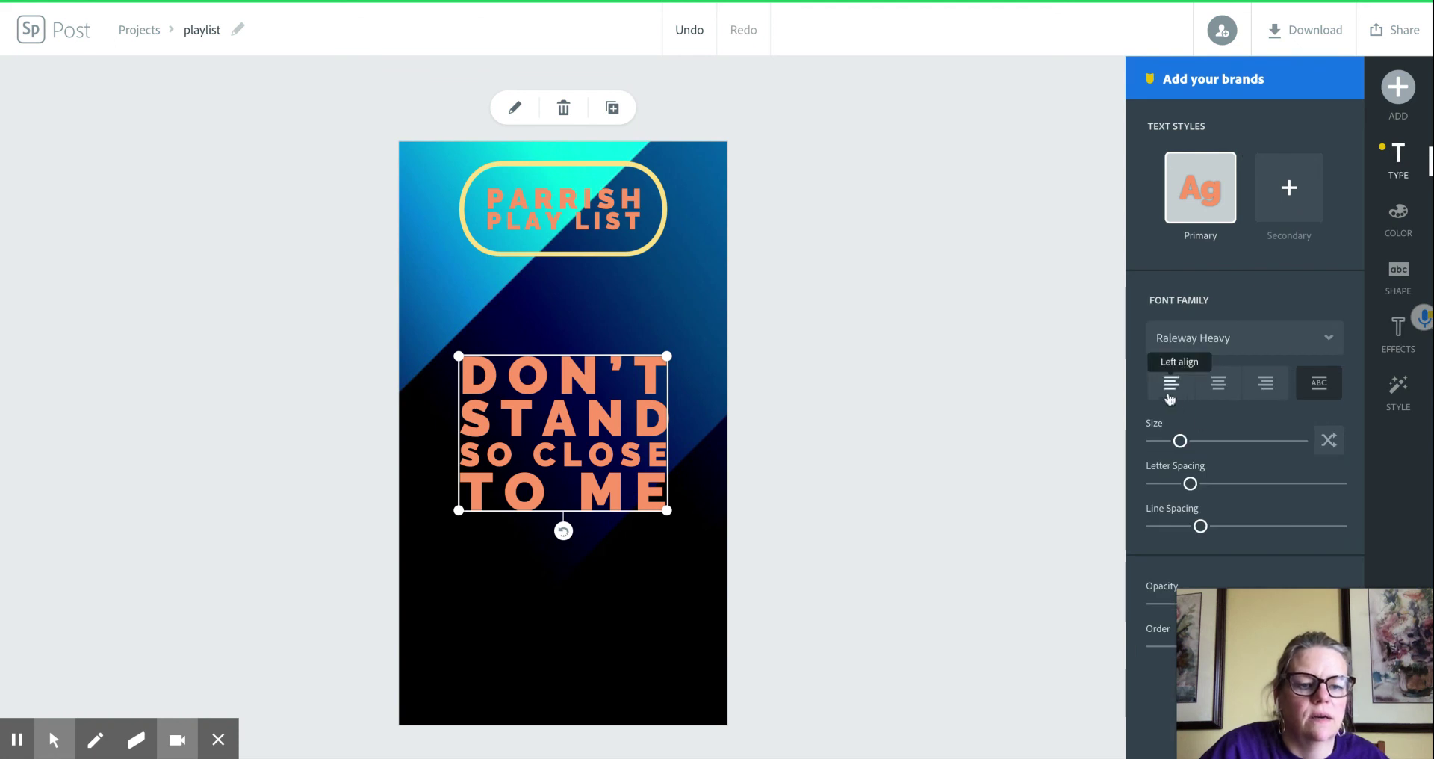
left_click(1169, 396)
left_click_drag(1170, 441, 1162, 441)
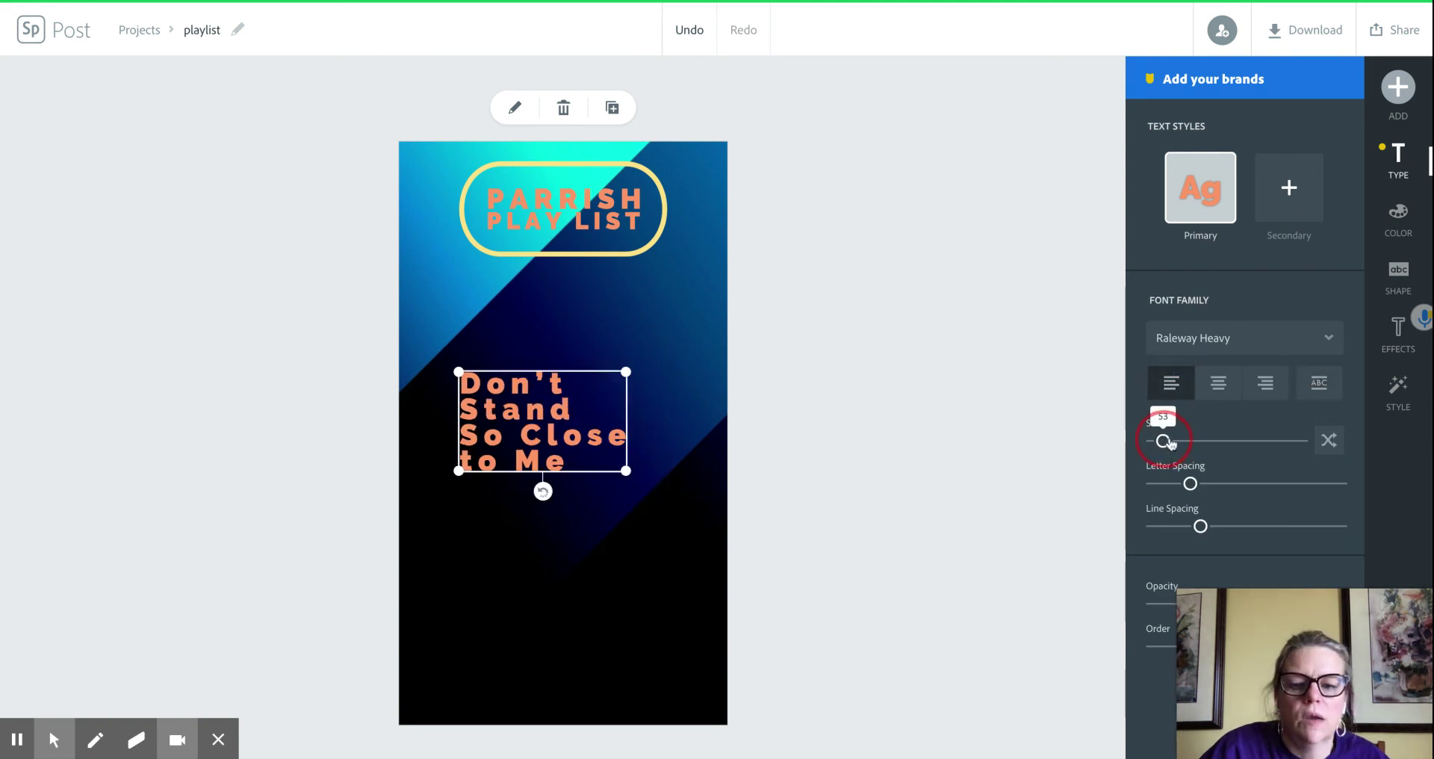
left_click(1204, 337)
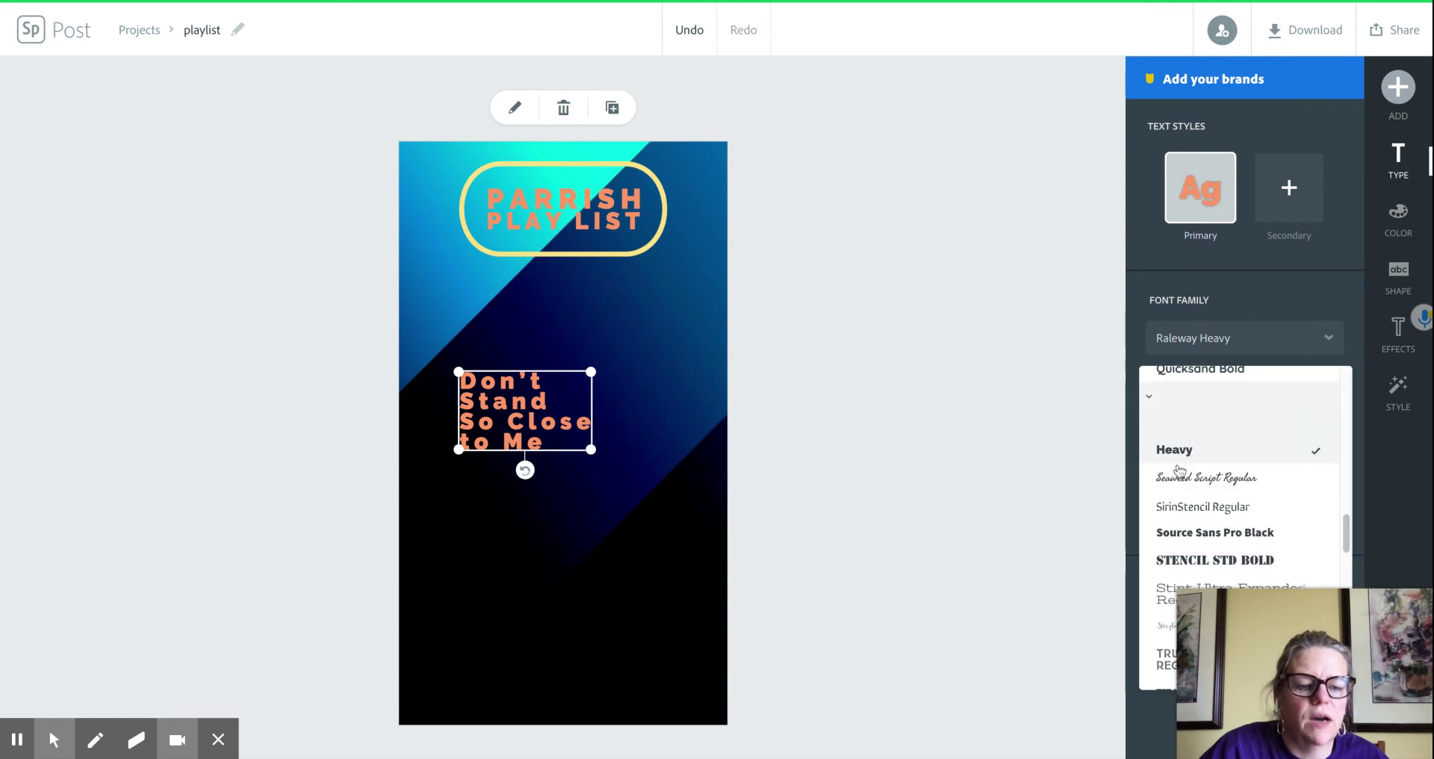
- Widen the song title block so it wraps onto two lines, and place it just below the outlined play list title
left_click_drag(590, 450, 674, 399)
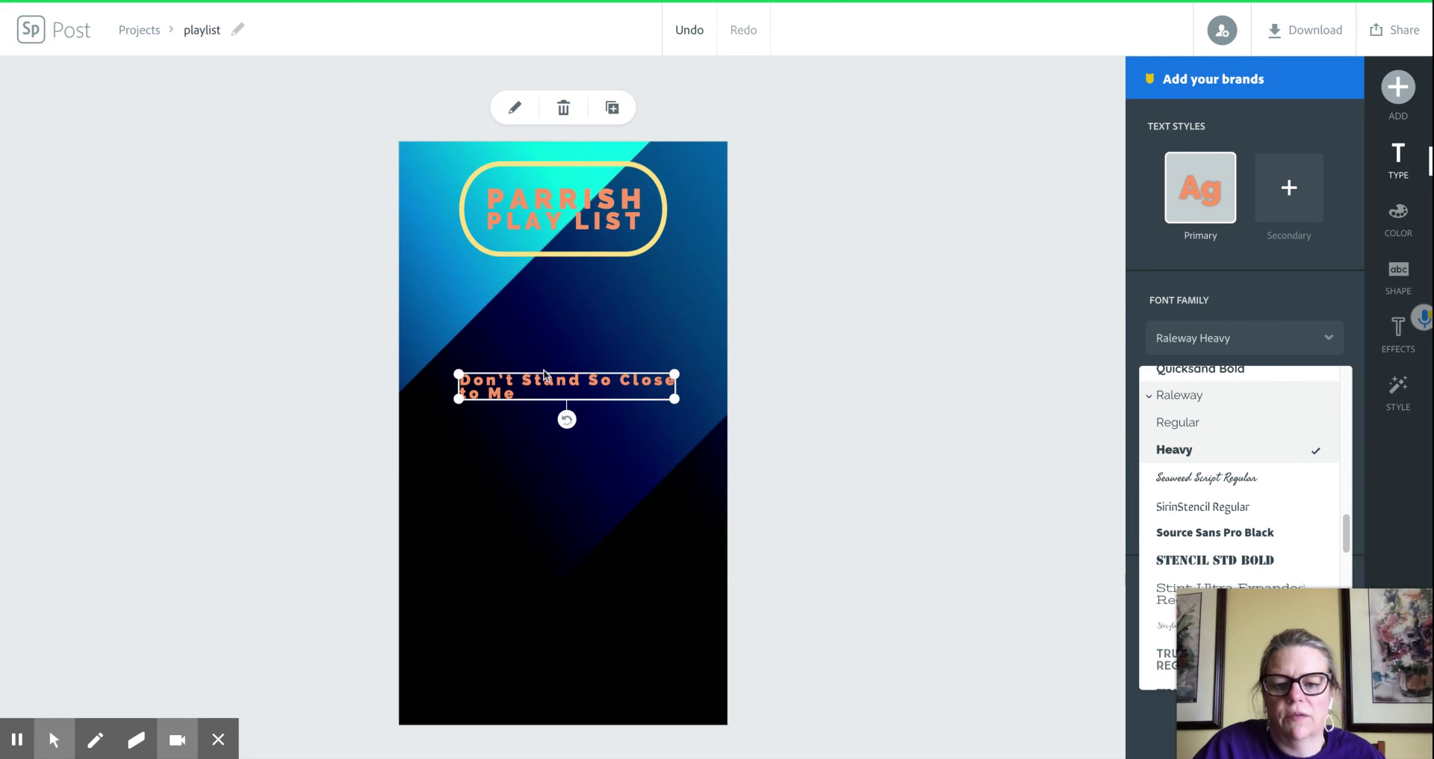
left_click_drag(545, 373, 545, 292)
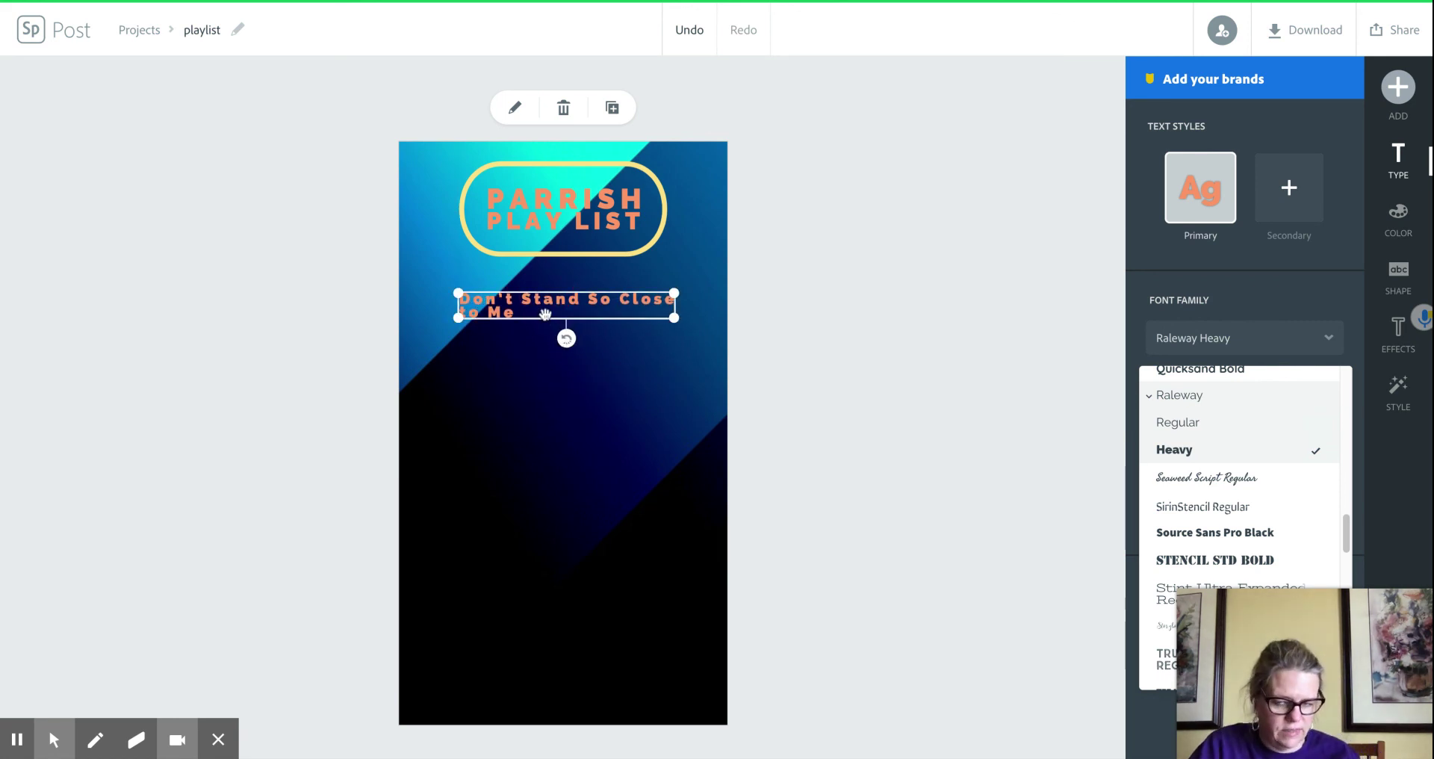
left_click(849, 302)
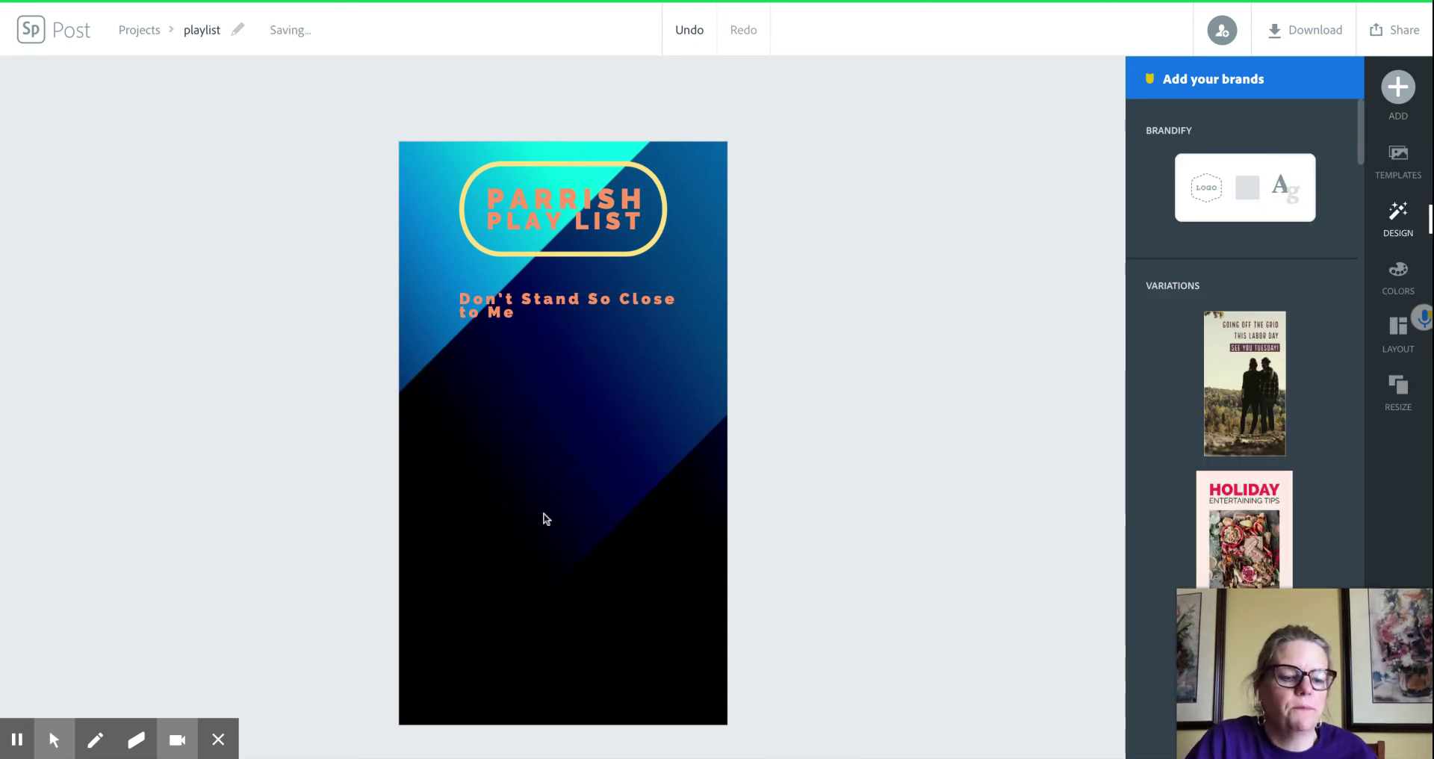
- Add a square smiley face icon from a search for "fun", shrunk and placed just before the song title at the story's edge
left_click(1399, 91)
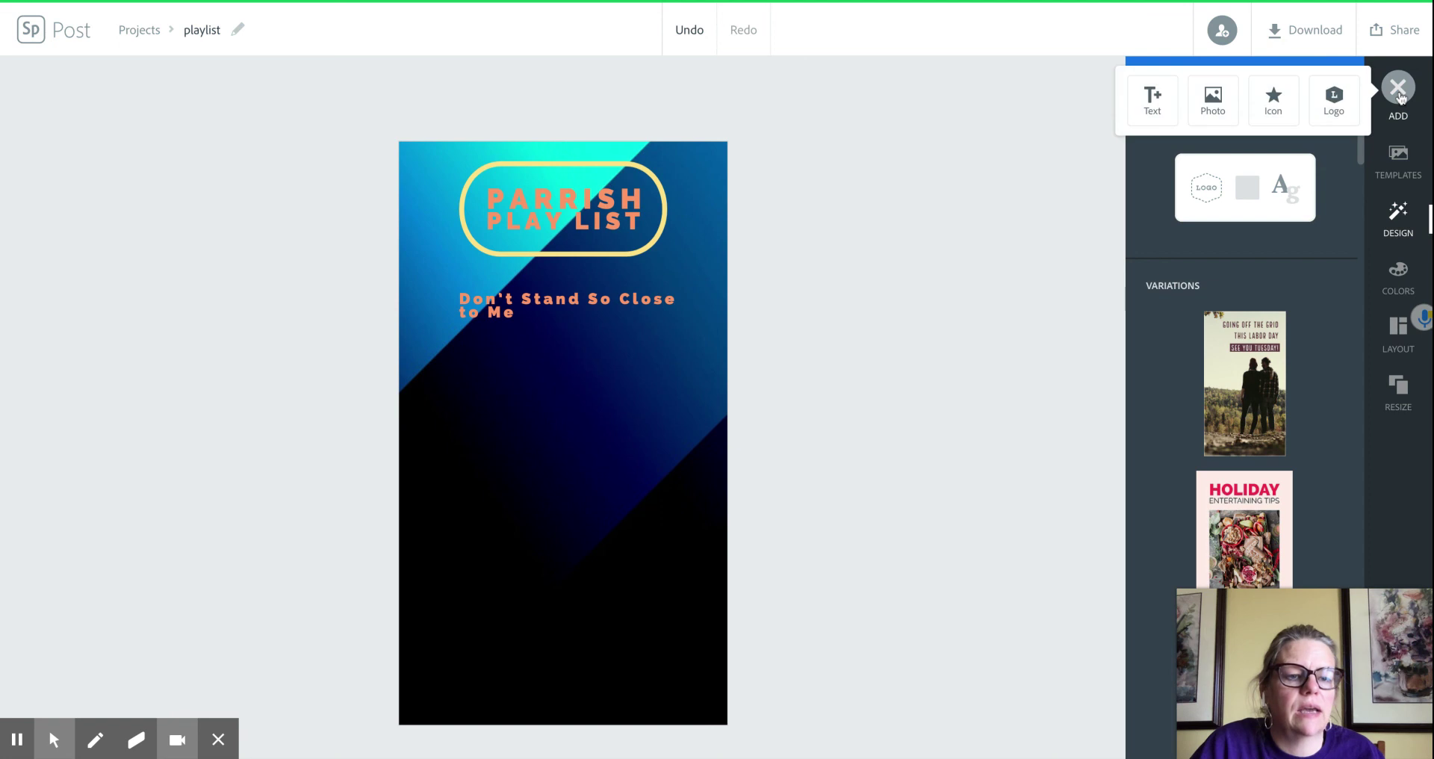
left_click(1274, 109)
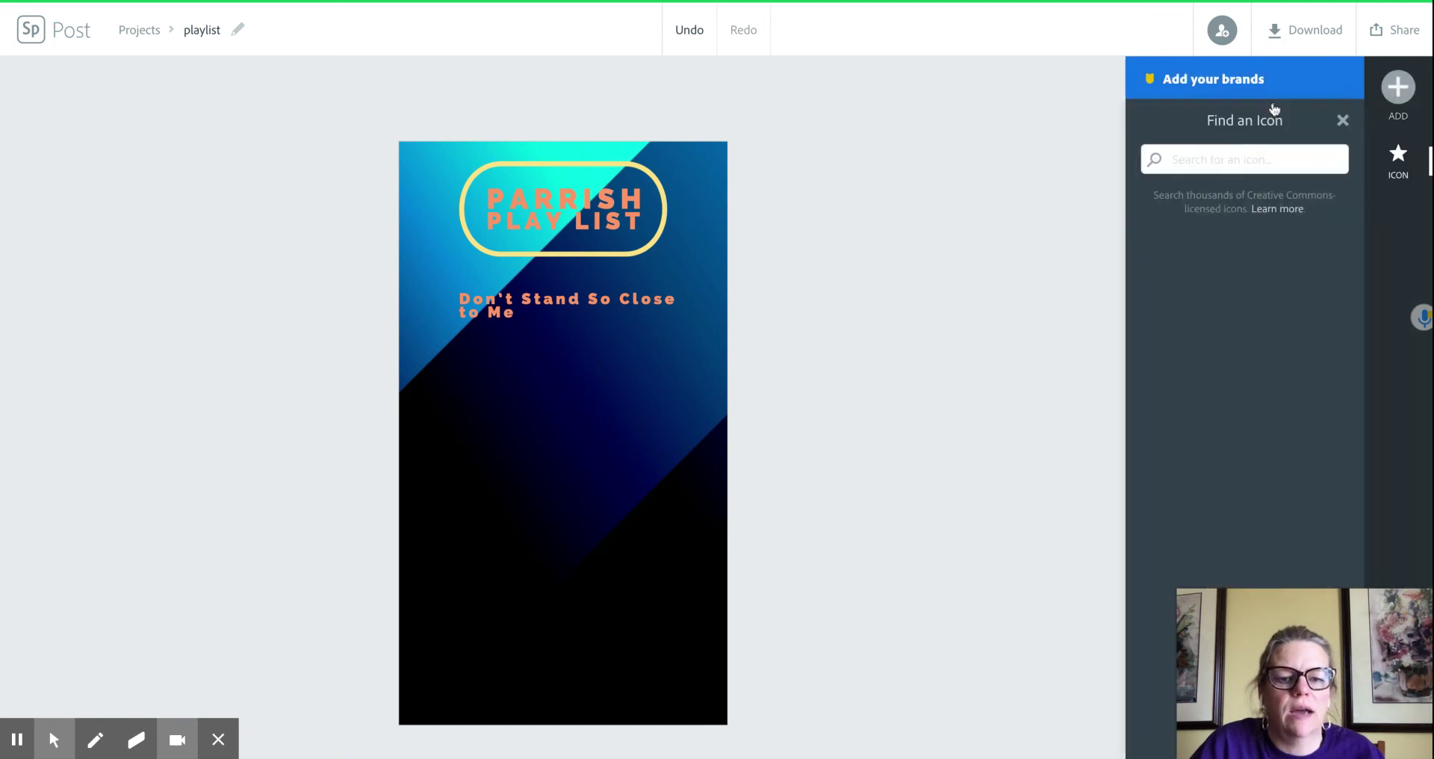
type("fun")
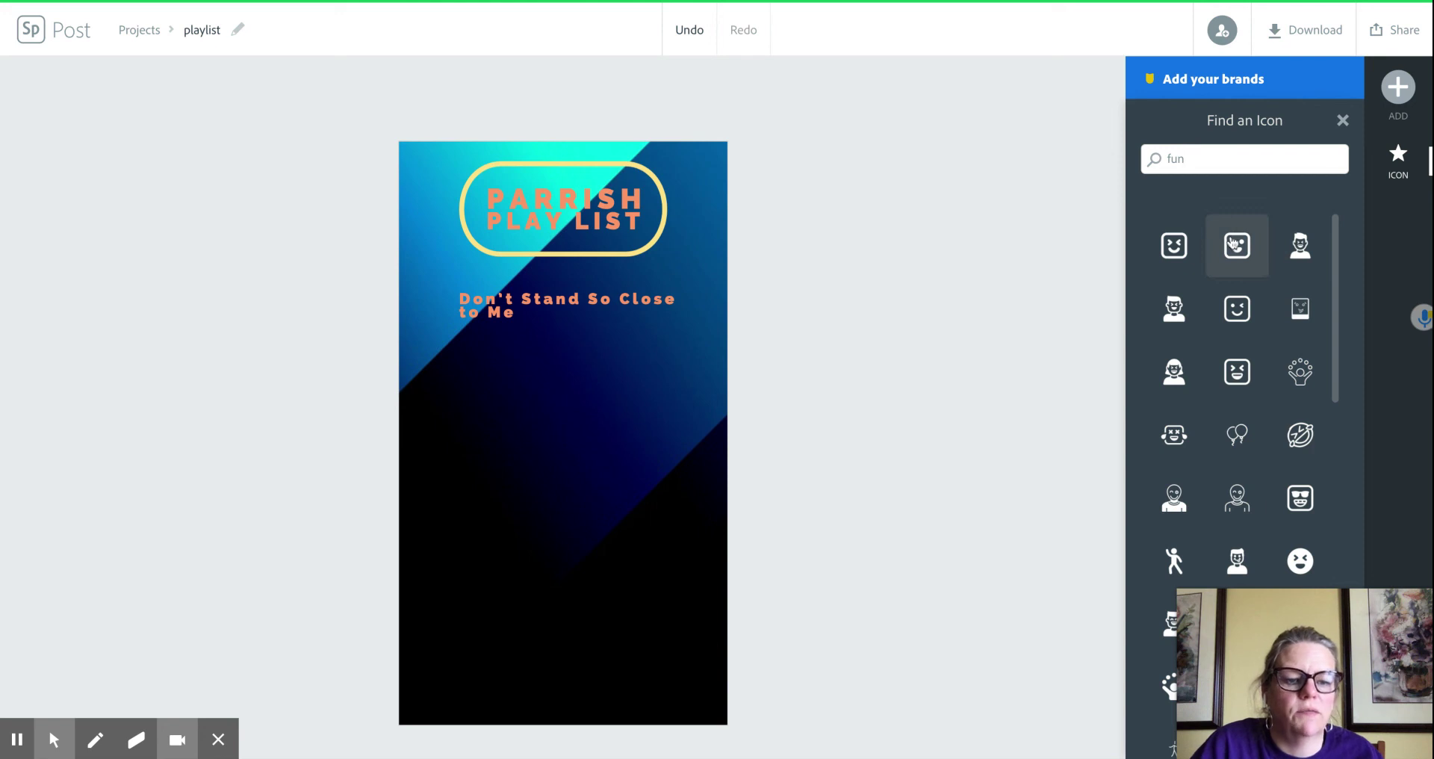
left_click(1233, 242)
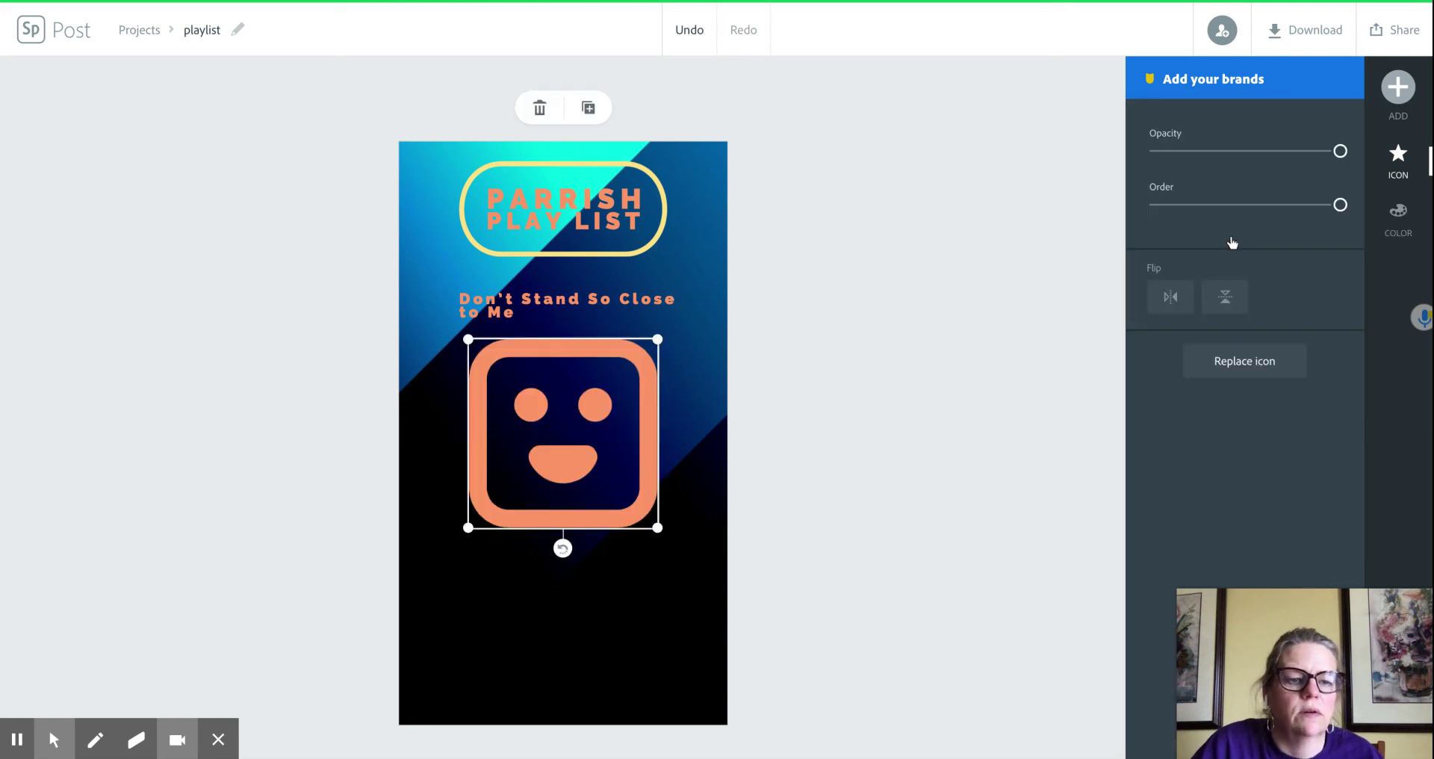
left_click_drag(657, 527, 468, 336)
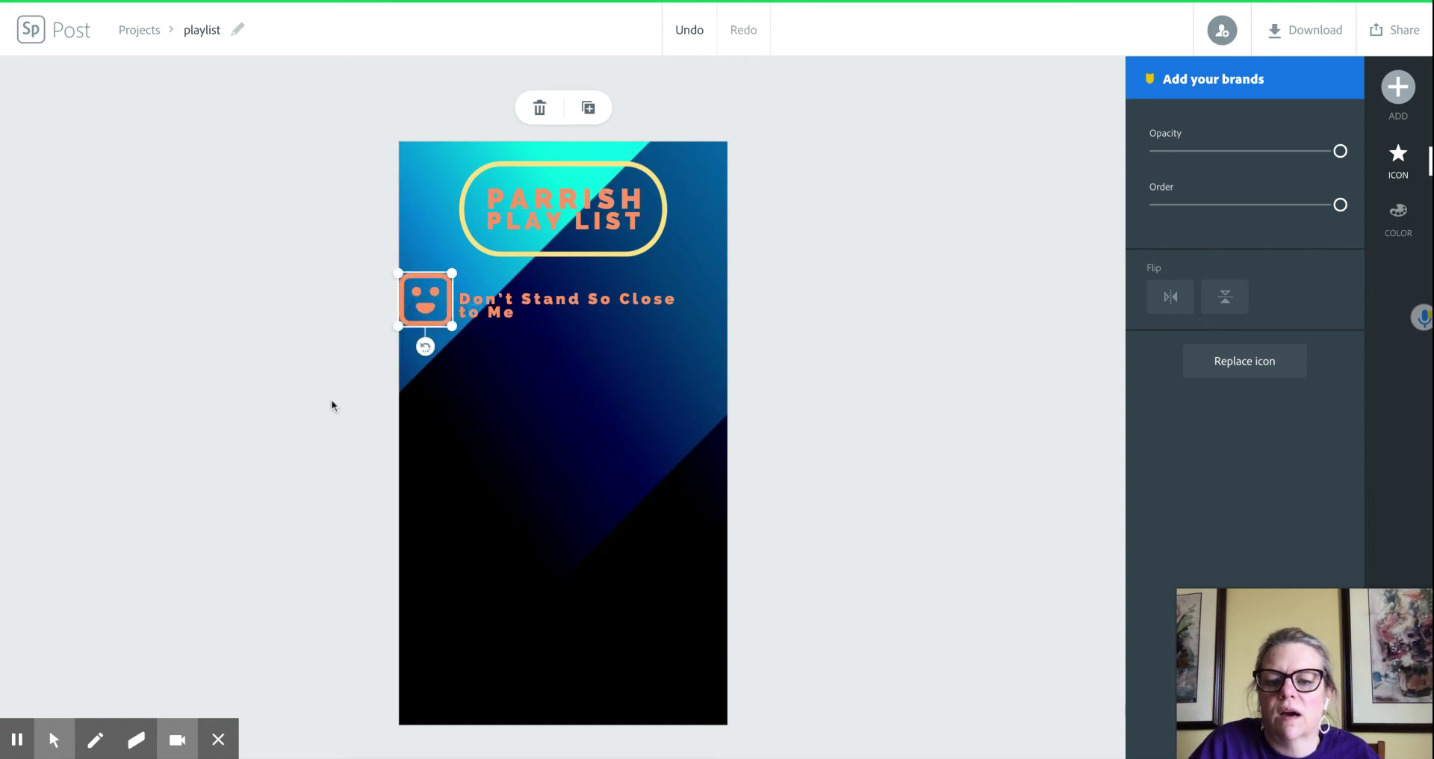
left_click(312, 411)
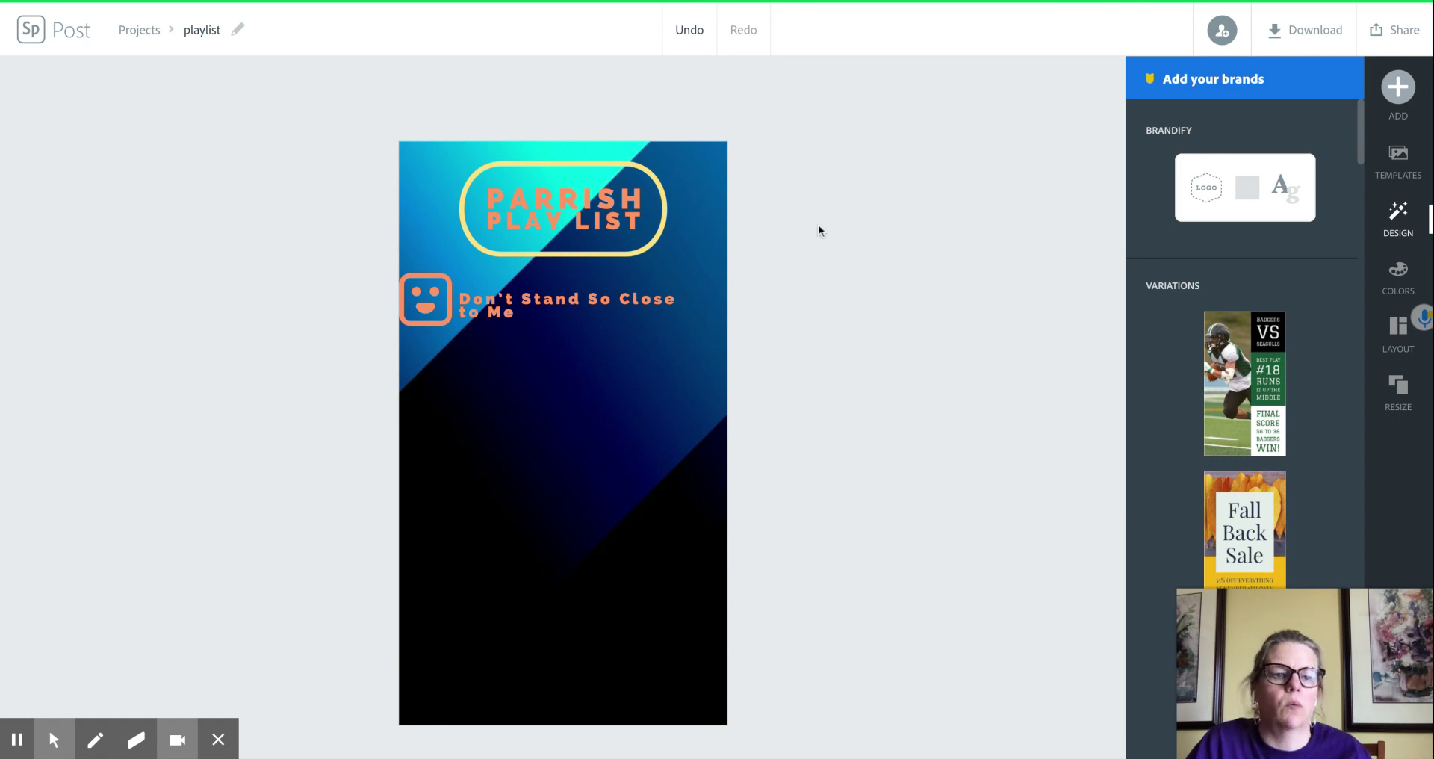
- Download the finished story graphic as an image
left_click(1311, 28)
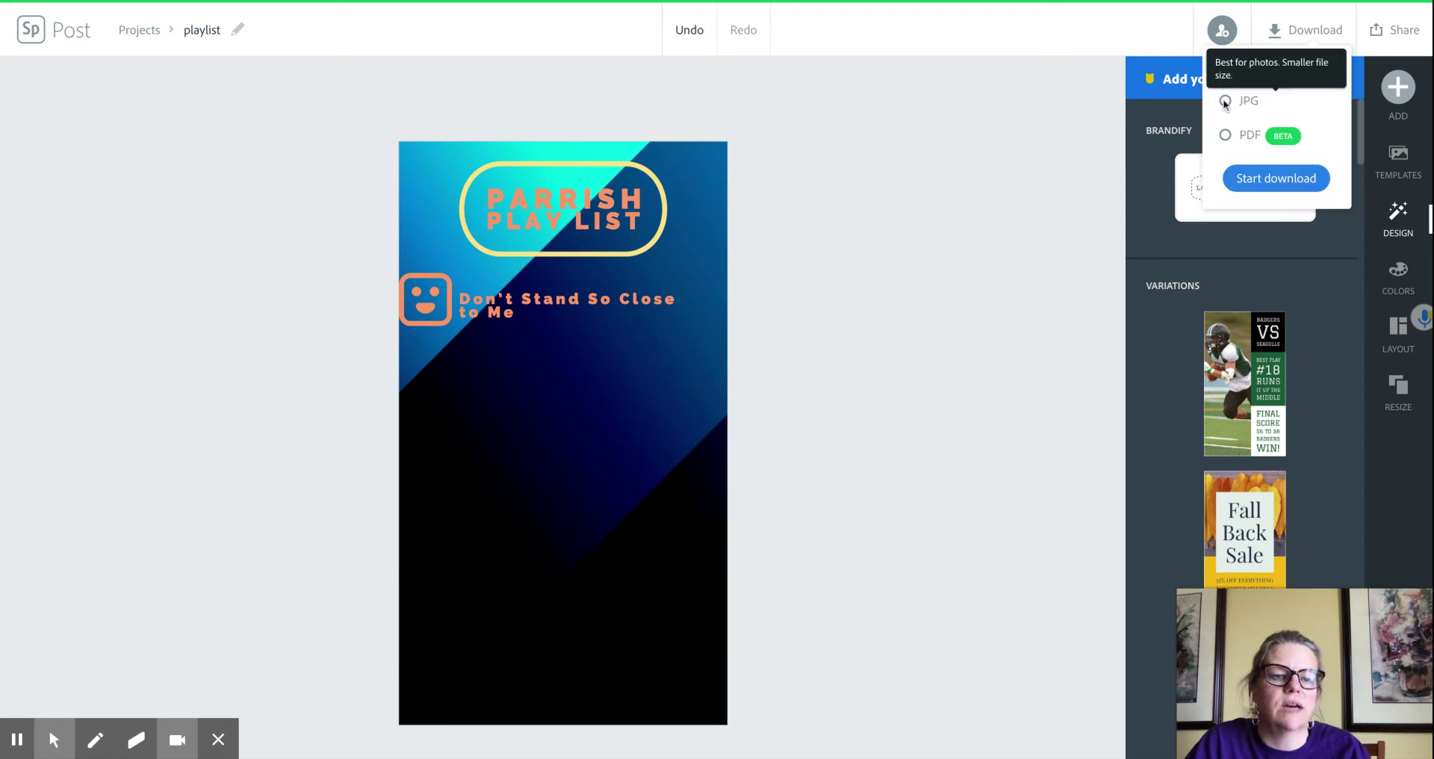
left_click(1297, 180)
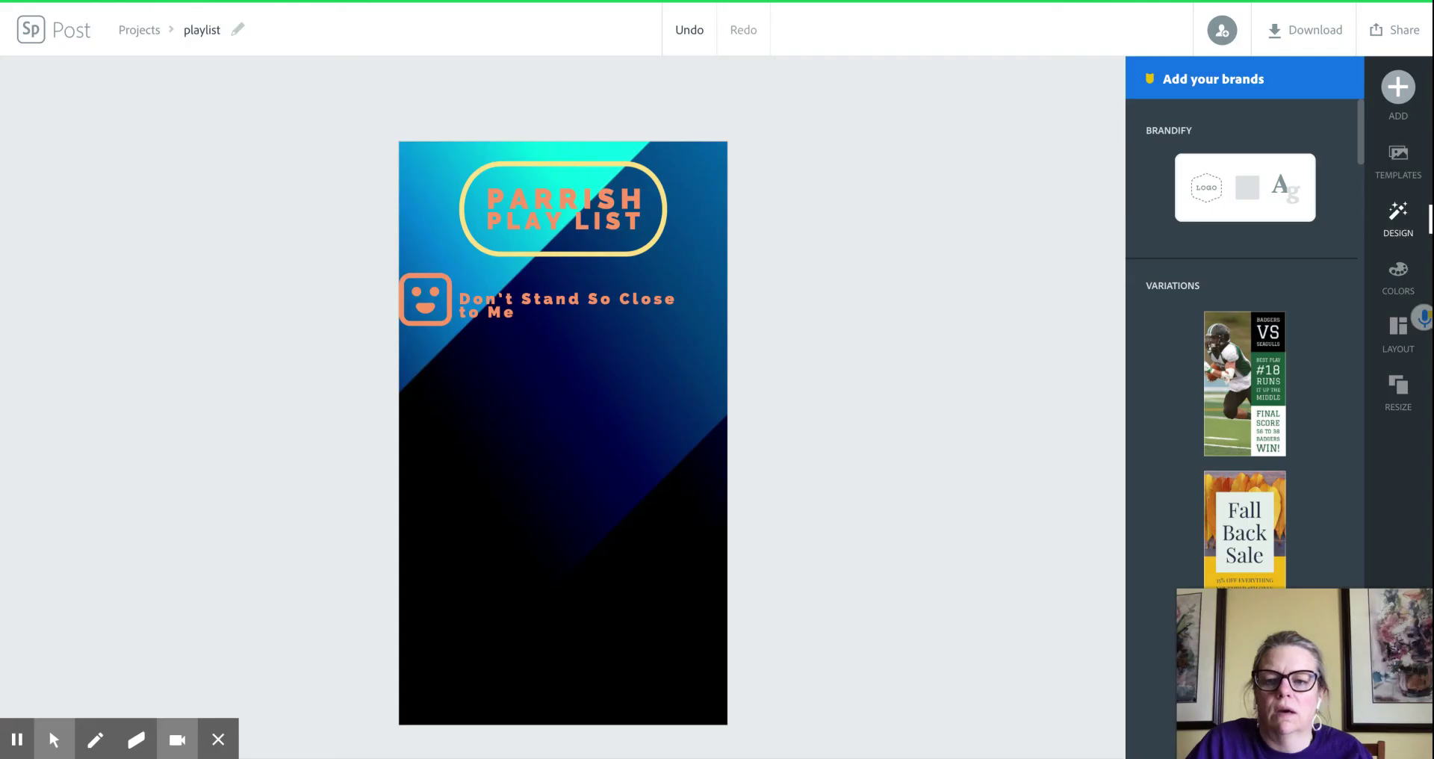